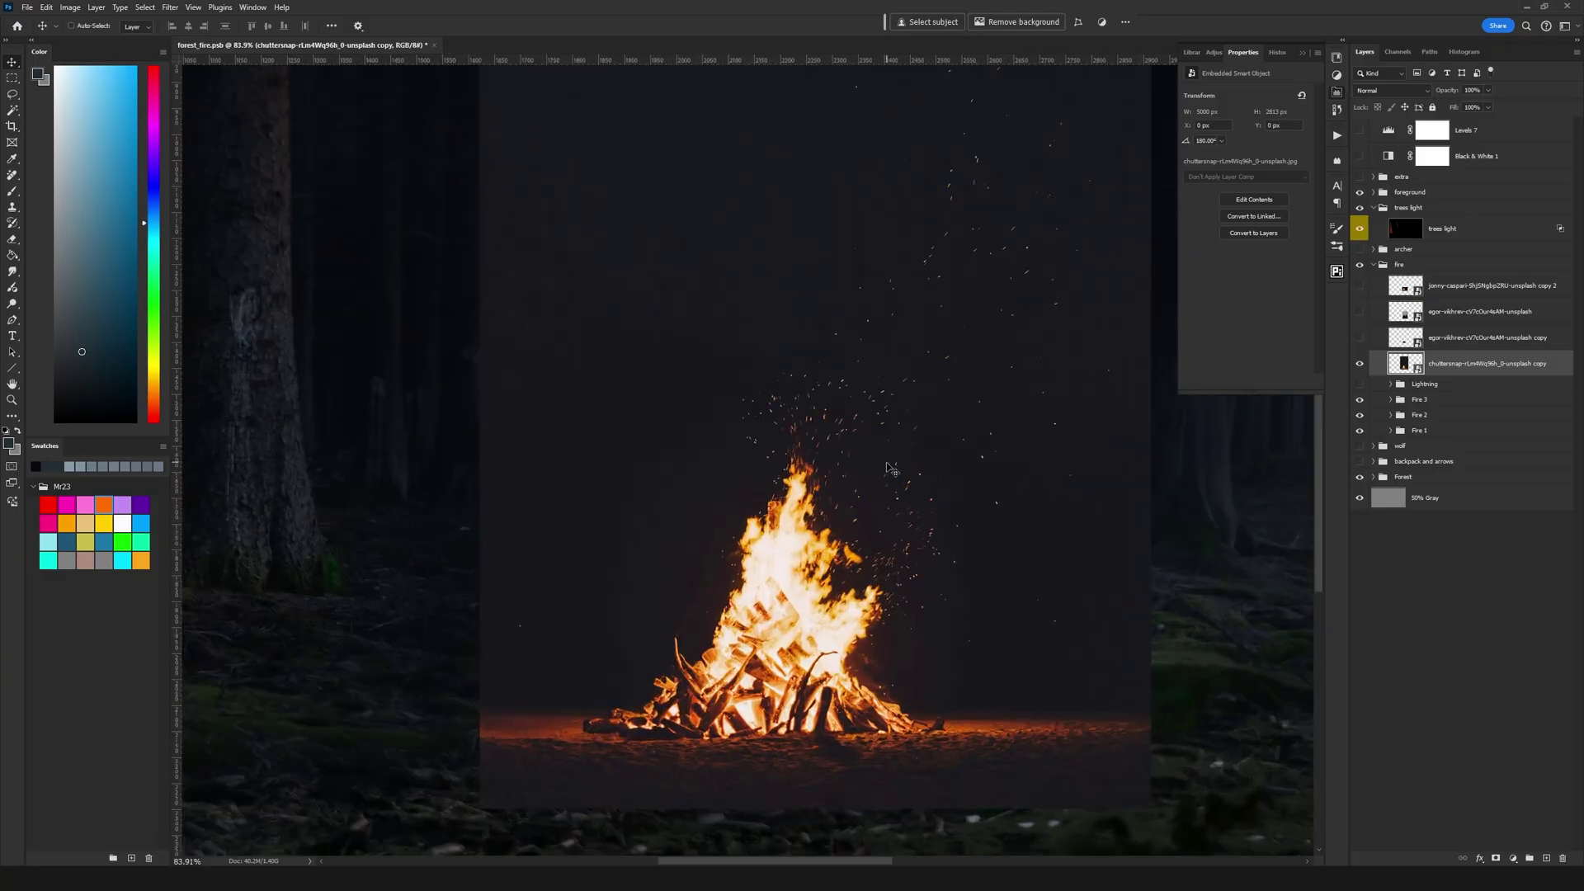
Set the campfire photo layer's blend mode to Screen.
{"action": "left_click_drag", "start_coordinate": [887, 464], "coordinate": [845, 471]}
{"action": "scroll", "coordinate": [826, 362], "scroll_direction": "down", "scroll_amount": 1}
{"action": "scroll", "coordinate": [826, 361], "scroll_direction": "down", "scroll_amount": 3}
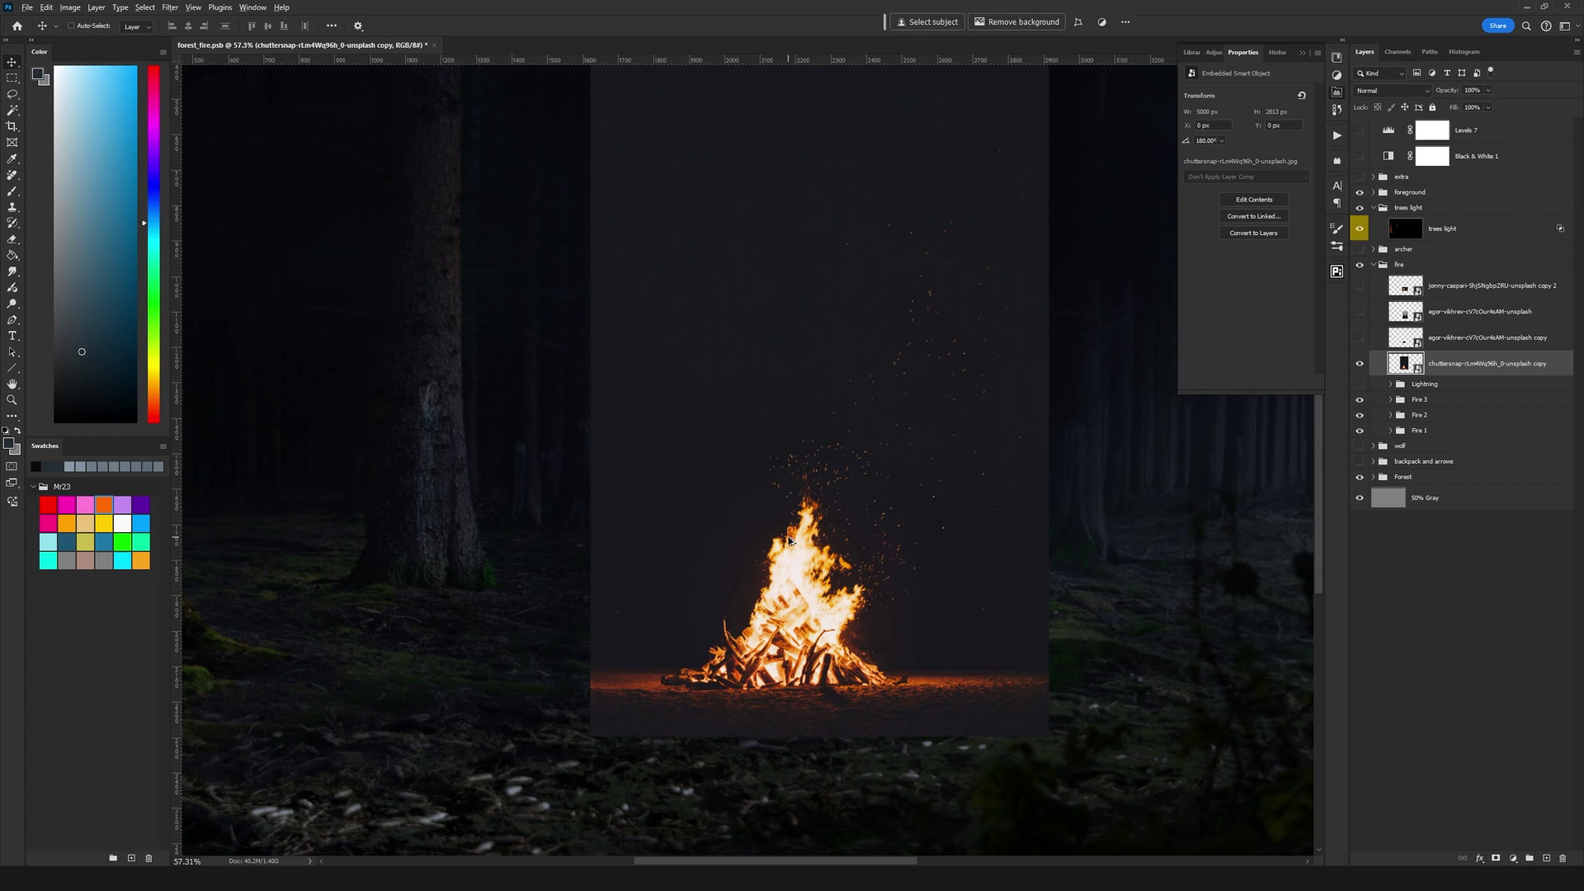
{"action": "scroll", "coordinate": [789, 541], "scroll_direction": "up", "scroll_amount": 3}
{"action": "scroll", "coordinate": [799, 541], "scroll_direction": "down", "scroll_amount": 3}
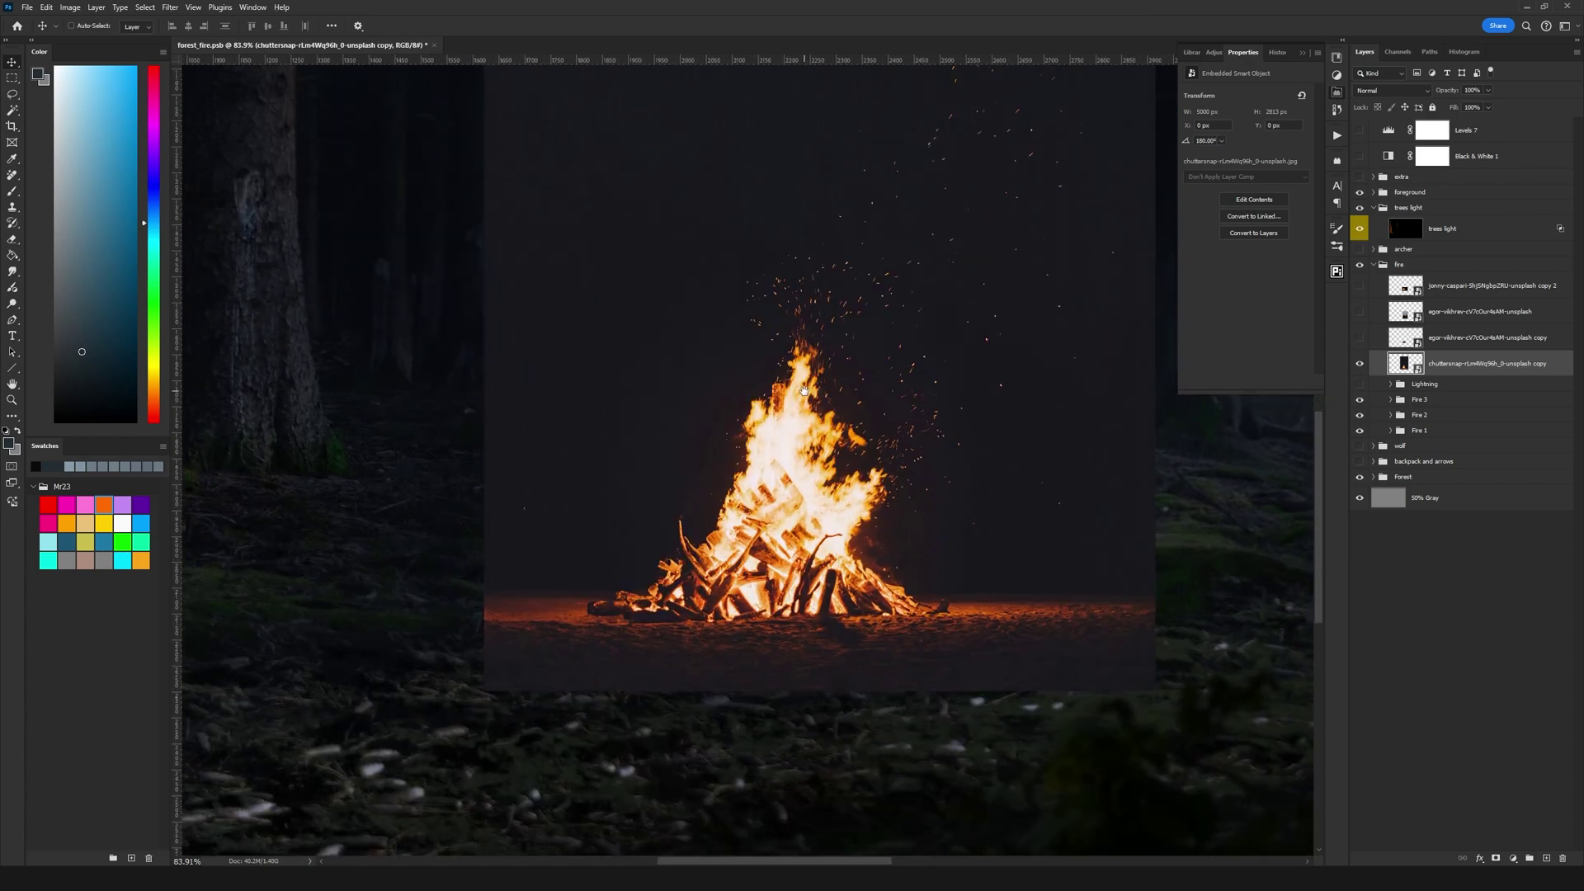
{"action": "left_click", "coordinate": [1374, 94]}
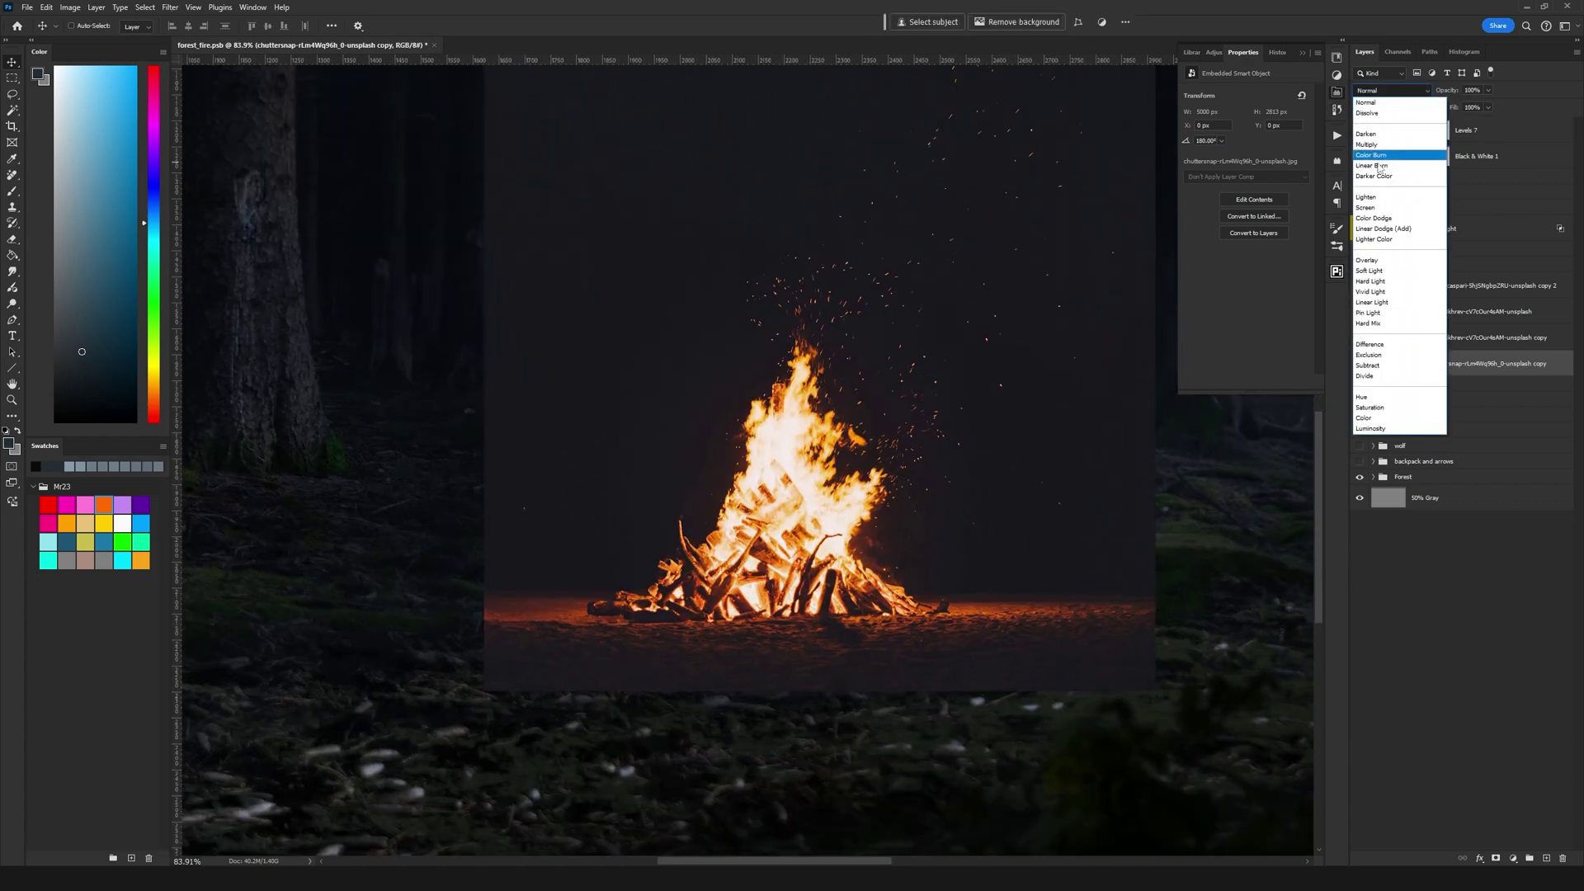
{"action": "left_click", "coordinate": [1376, 203]}
{"action": "scroll", "coordinate": [851, 389], "scroll_direction": "down", "scroll_amount": 3}
{"action": "left_click_drag", "start_coordinate": [858, 309], "coordinate": [843, 438]}
{"action": "scroll", "coordinate": [770, 609], "scroll_direction": "up", "scroll_amount": 2}
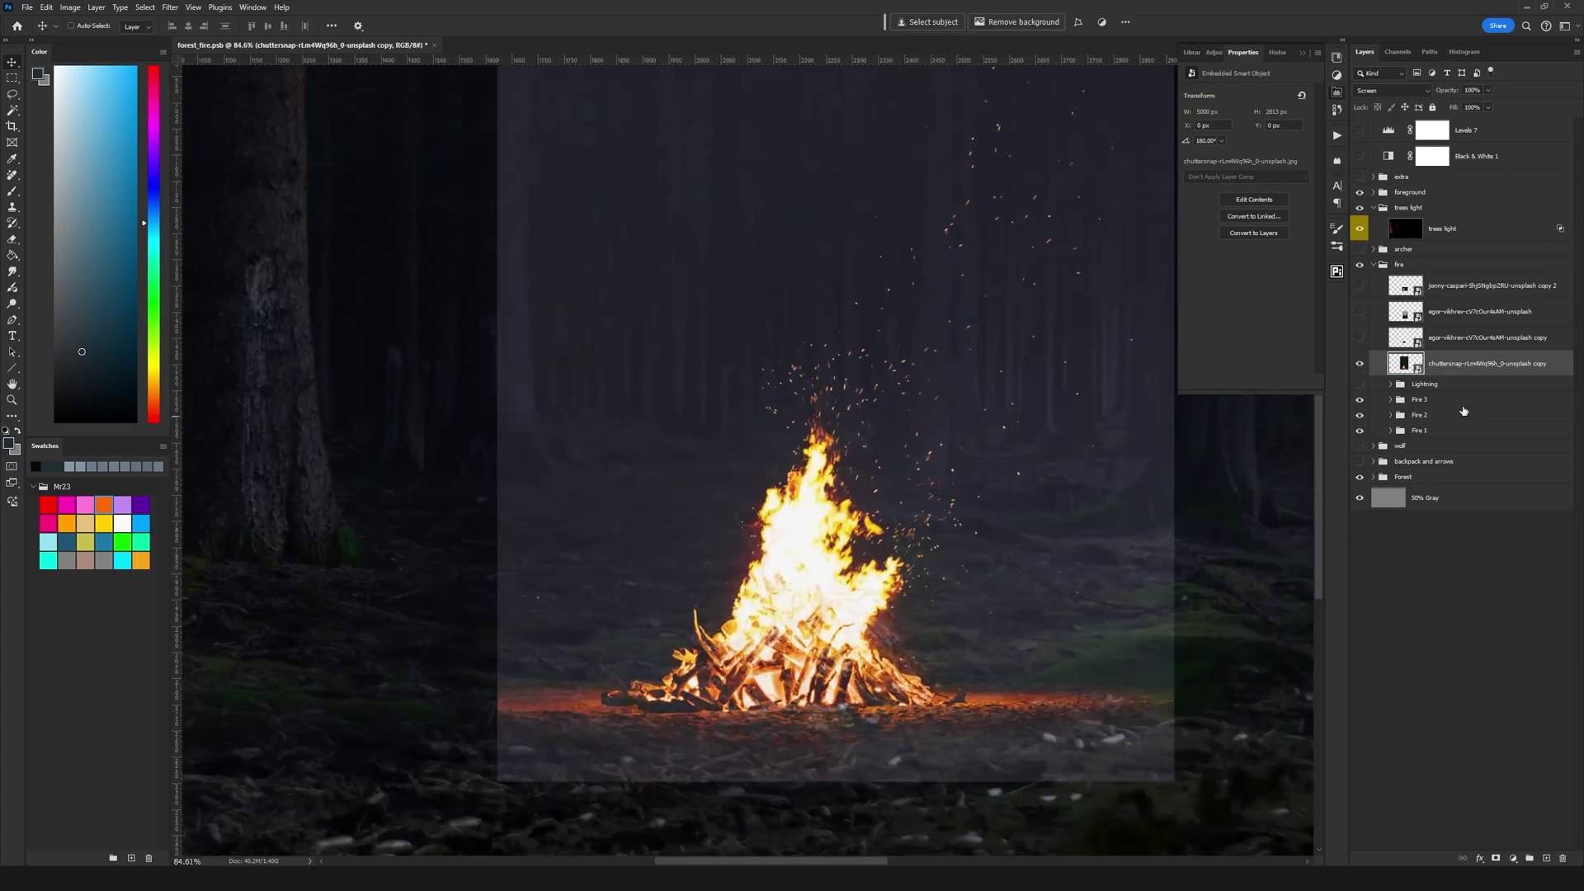
Add a Levels adjustment layer above the campfire photo and clip it to that layer.
{"action": "left_click", "coordinate": [1513, 861]}
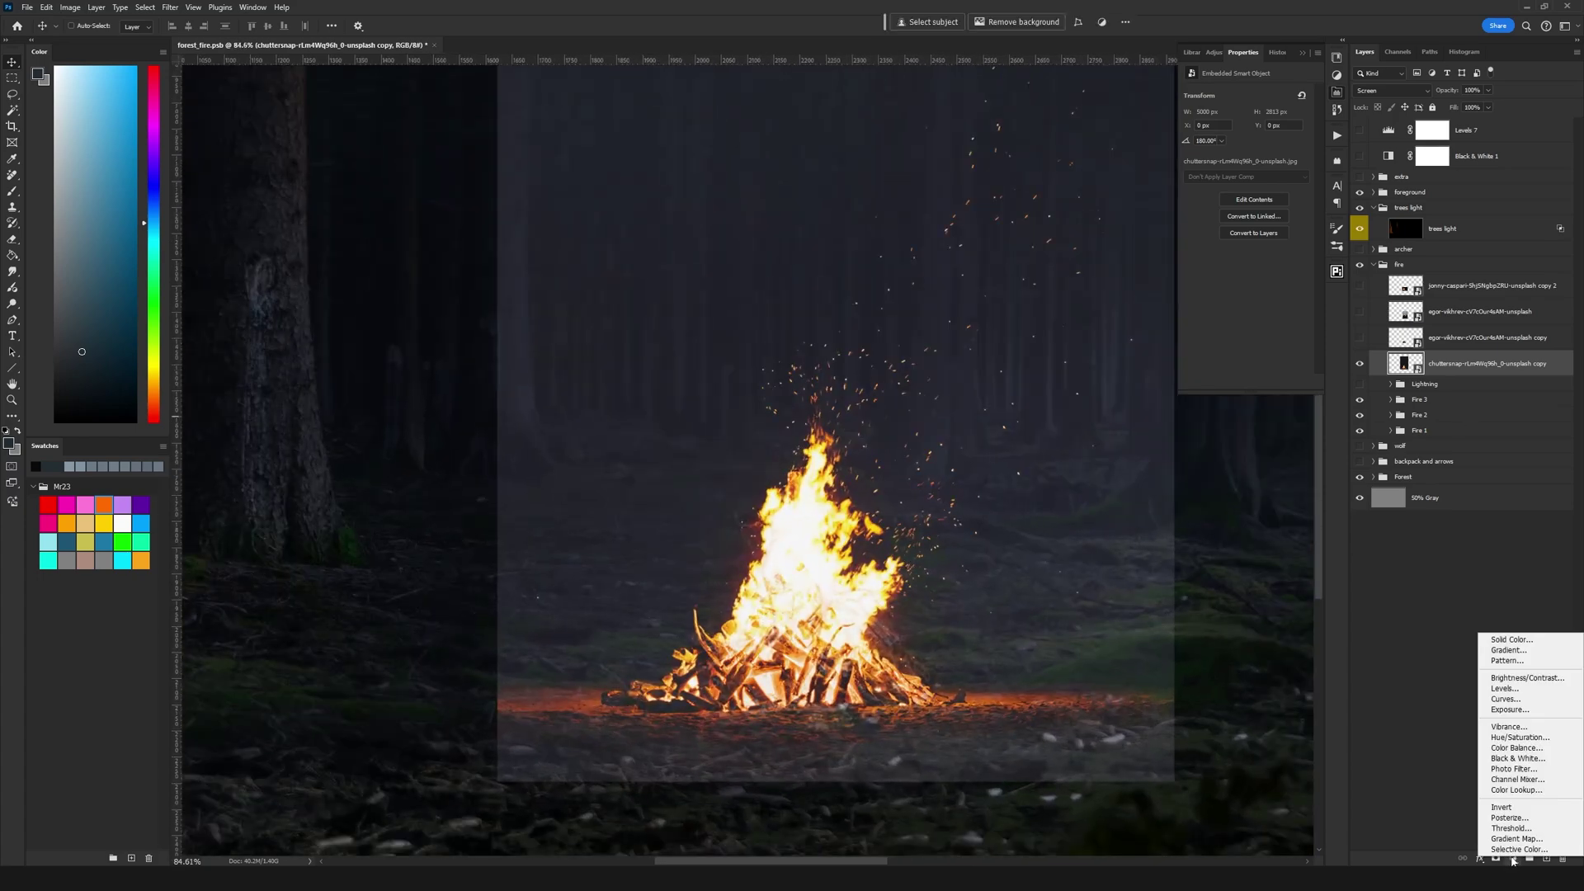
{"action": "left_click", "coordinate": [1530, 687]}
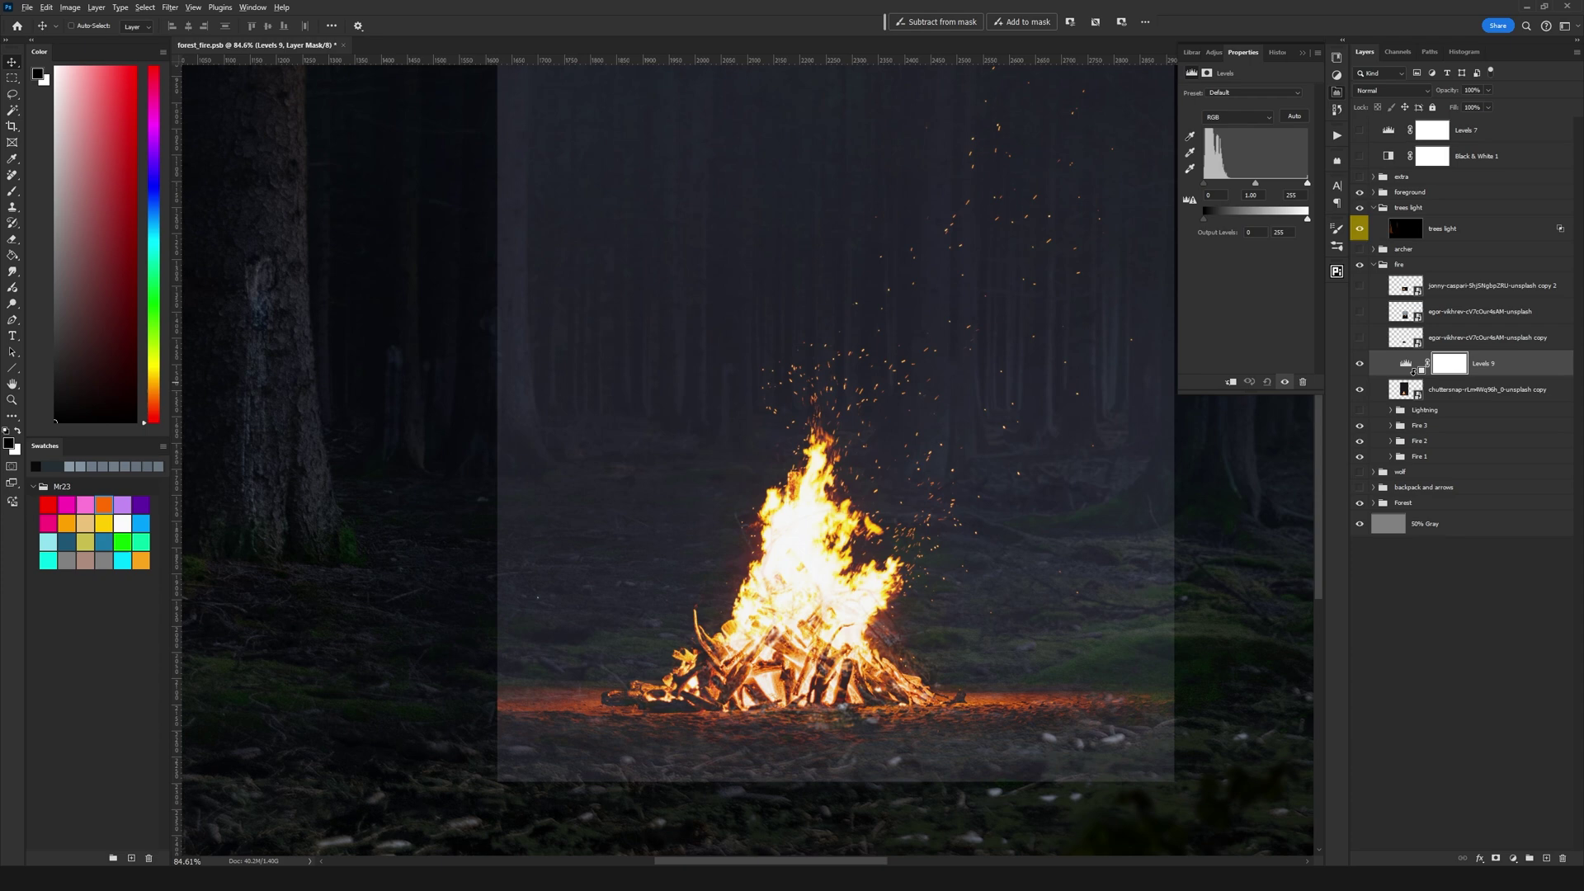
{"action": "left_click", "coordinate": [1414, 372], "text": "alt"}
{"action": "left_click", "coordinate": [1426, 364]}
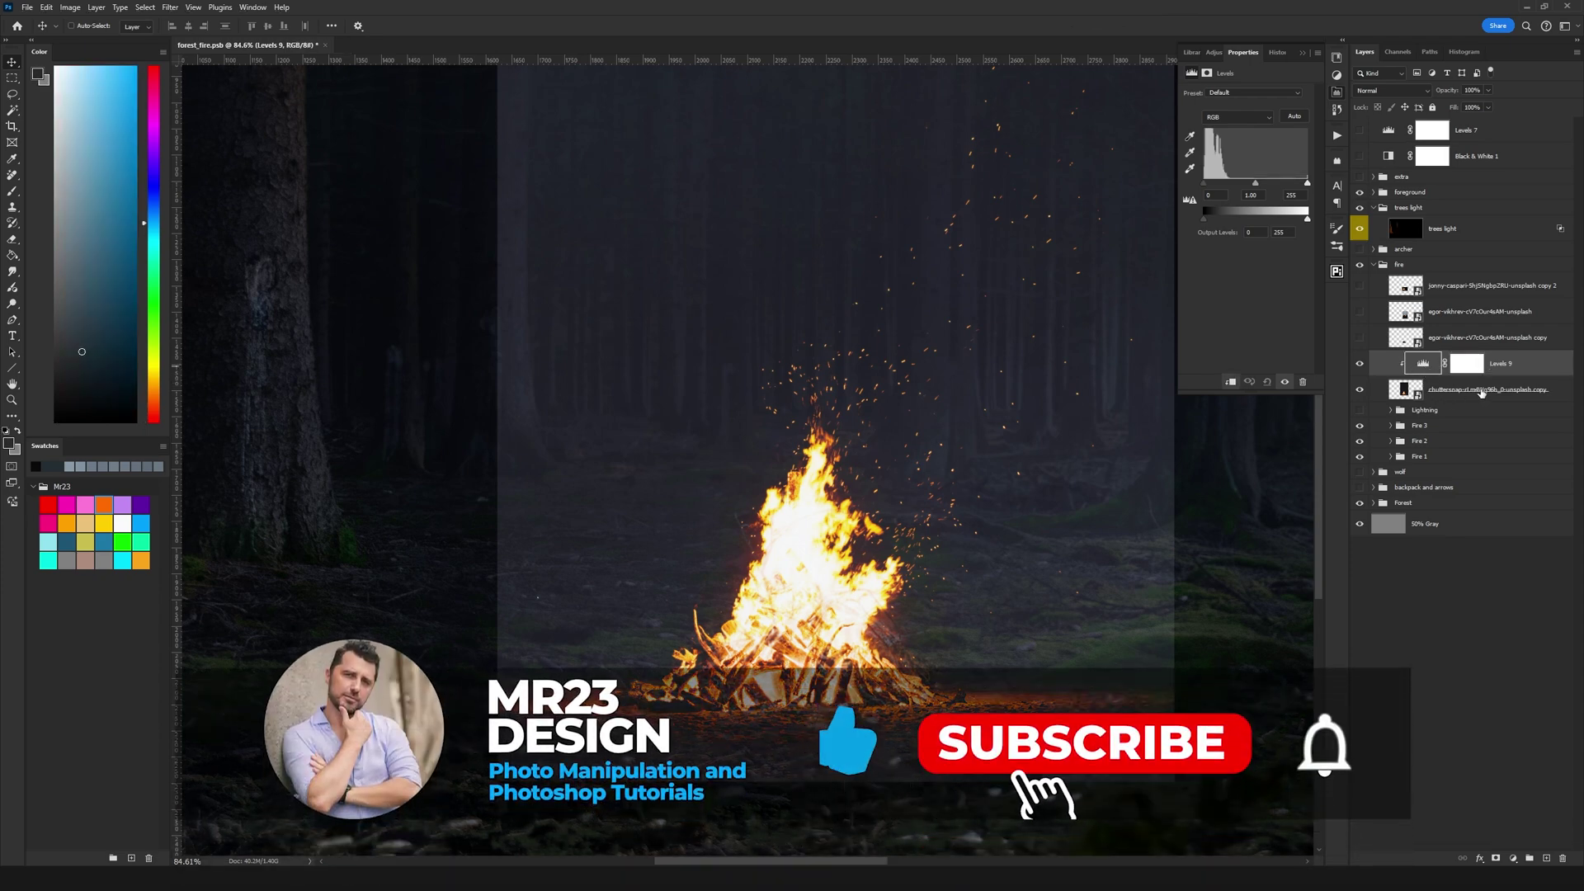
Raise the clipped Levels adjustment's black input level until the campfire photo's dark background blends into the forest.
{"action": "left_click", "coordinate": [1482, 391]}
{"action": "left_click", "coordinate": [1468, 363]}
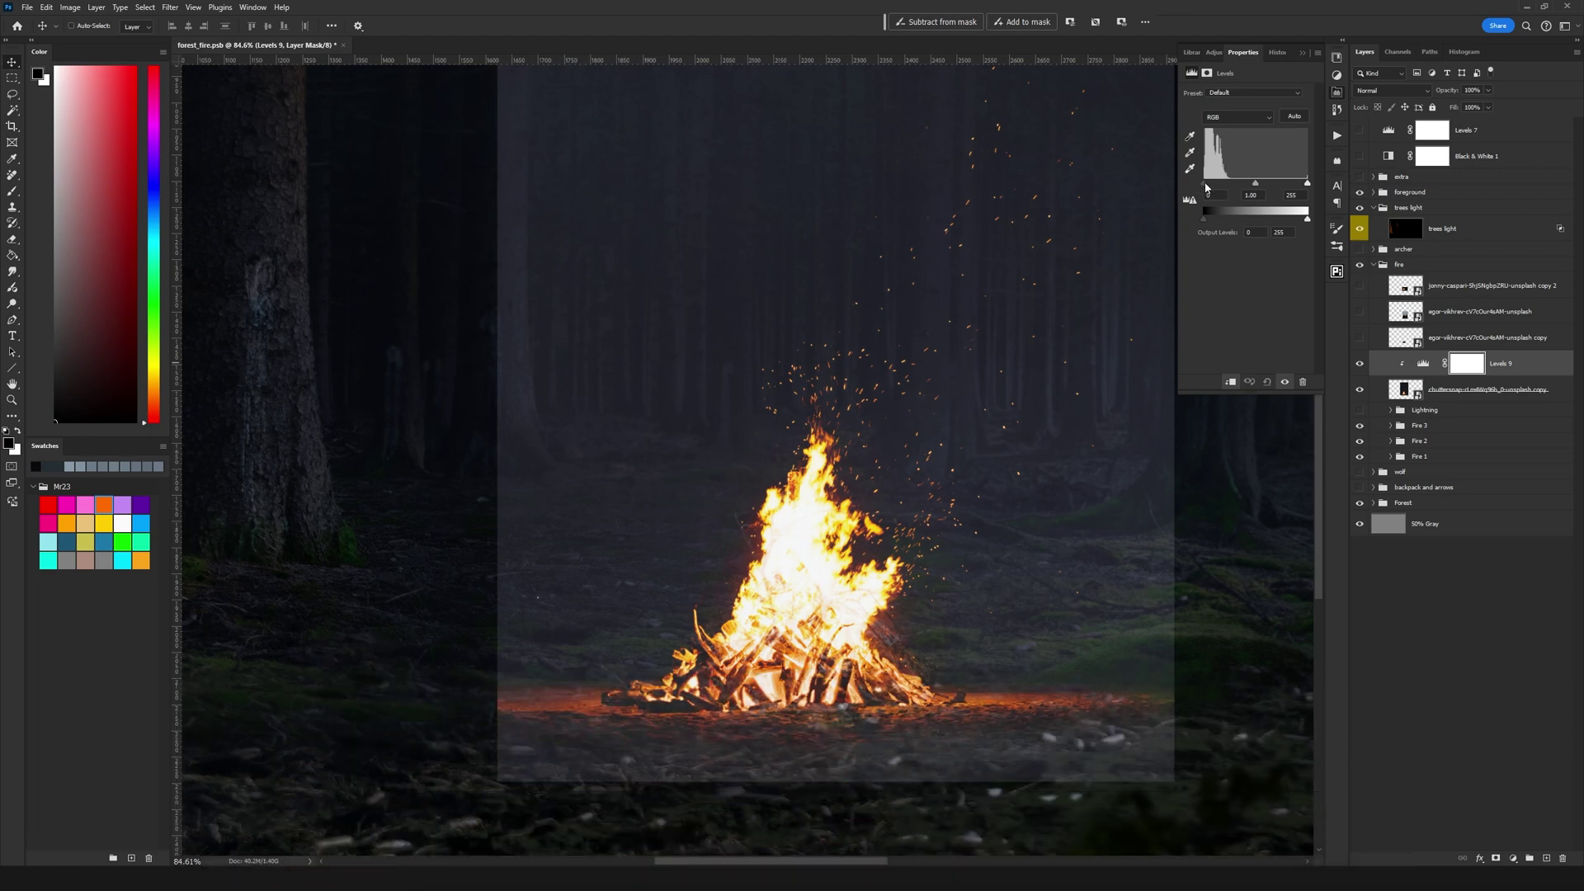
{"action": "left_click_drag", "start_coordinate": [1205, 183], "coordinate": [1209, 183]}
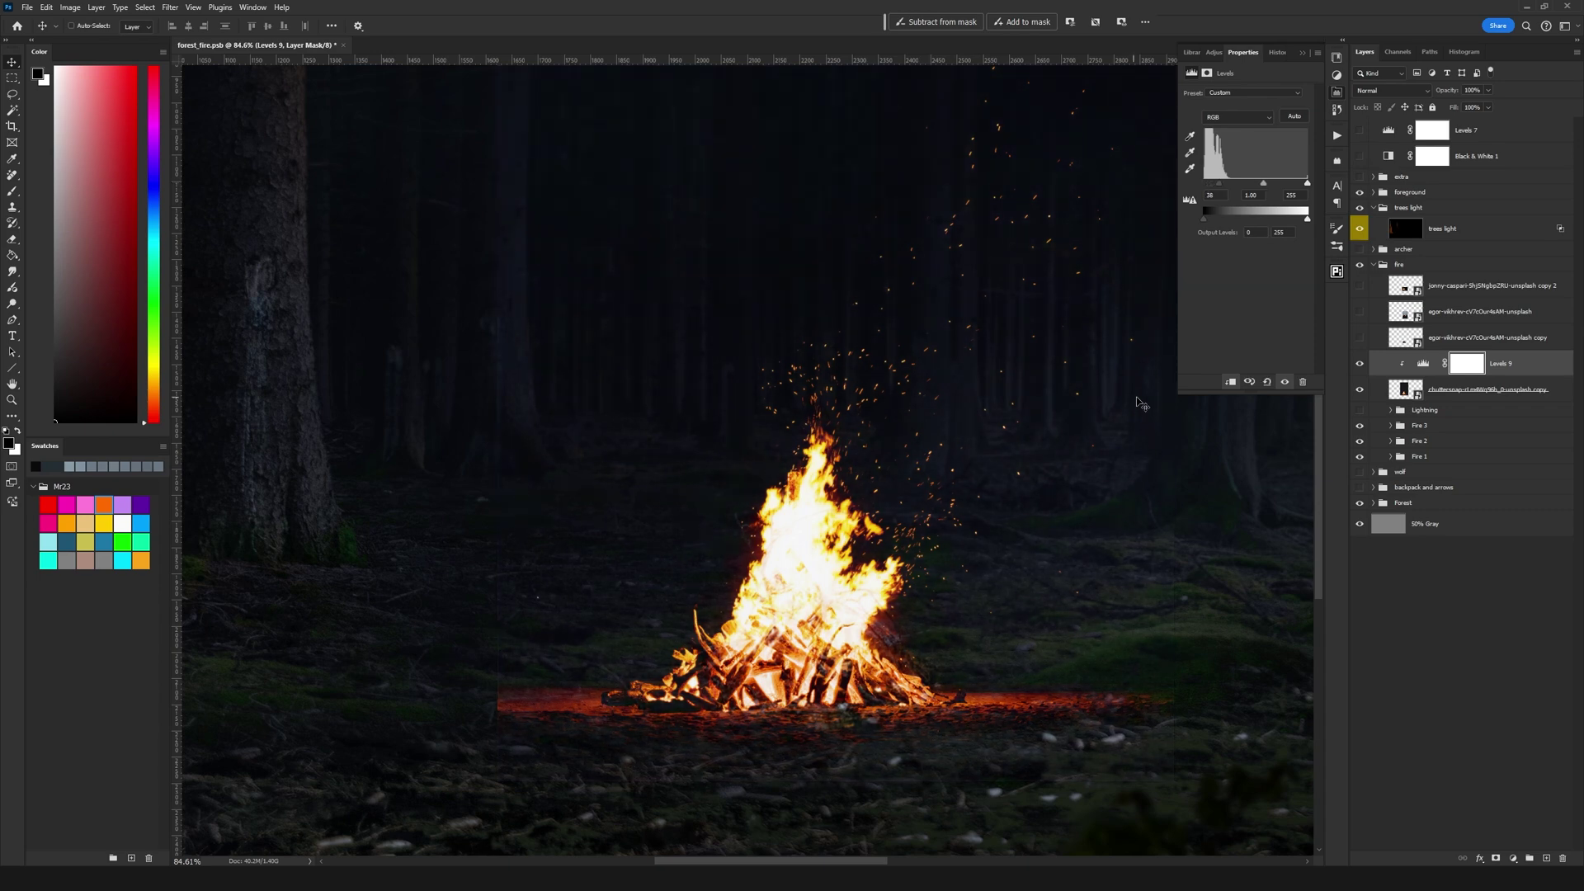
Apply a slight Gaussian Blur to the campfire photo layer as a smart filter.
{"action": "left_click", "coordinate": [1527, 392]}
{"action": "scroll", "coordinate": [840, 701], "scroll_direction": "up", "scroll_amount": 4}
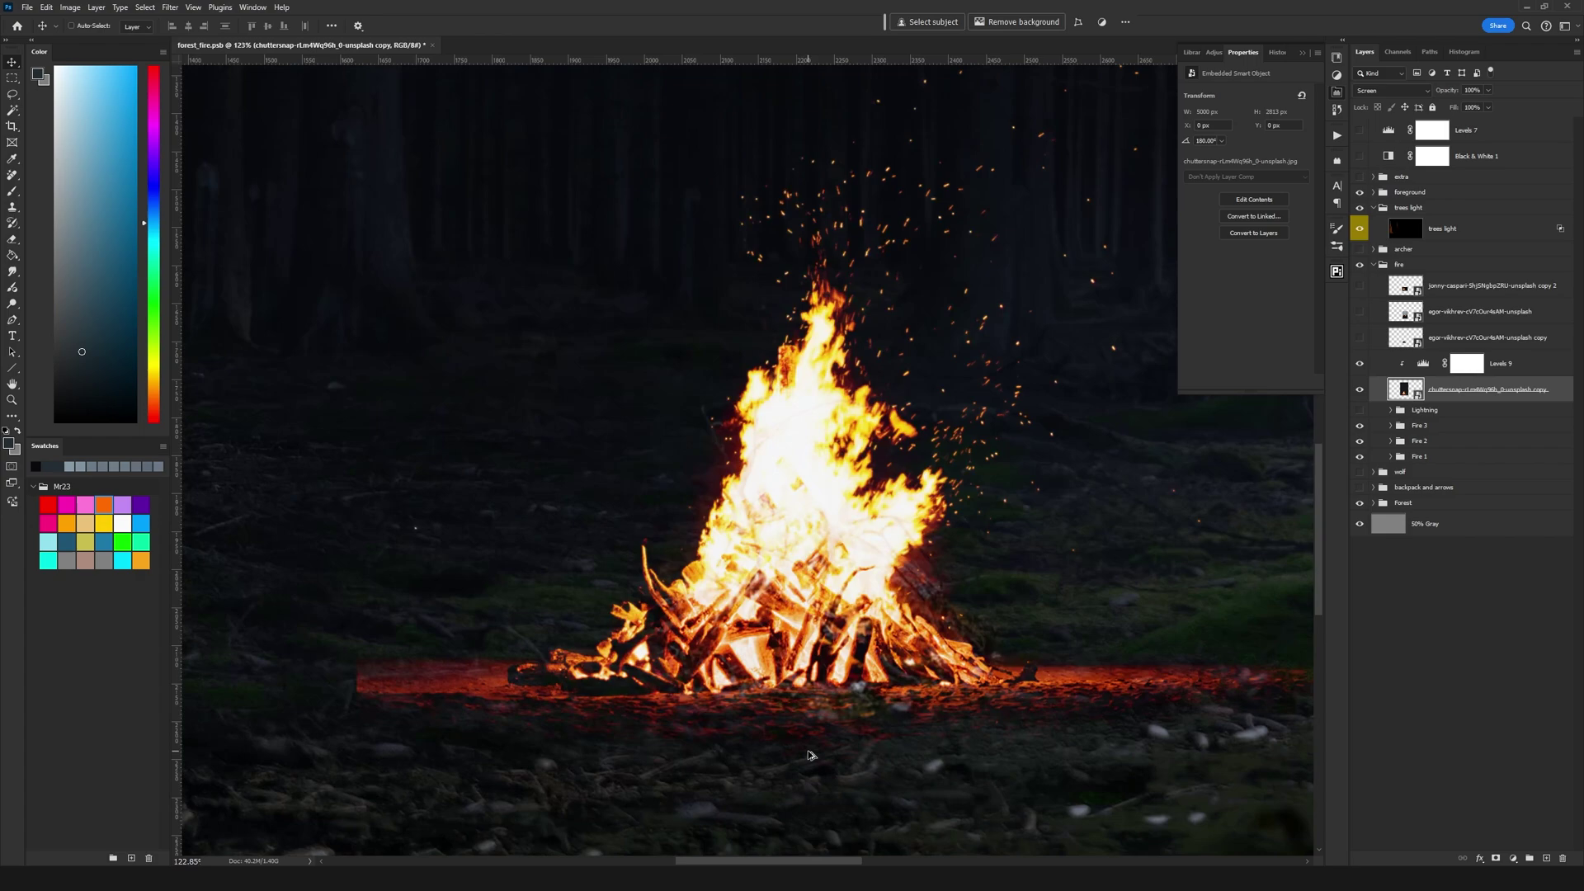
{"action": "scroll", "coordinate": [817, 673], "scroll_direction": "down", "scroll_amount": 1}
{"action": "left_click_drag", "start_coordinate": [799, 688], "coordinate": [765, 571]}
{"action": "scroll", "coordinate": [812, 473], "scroll_direction": "down", "scroll_amount": 2}
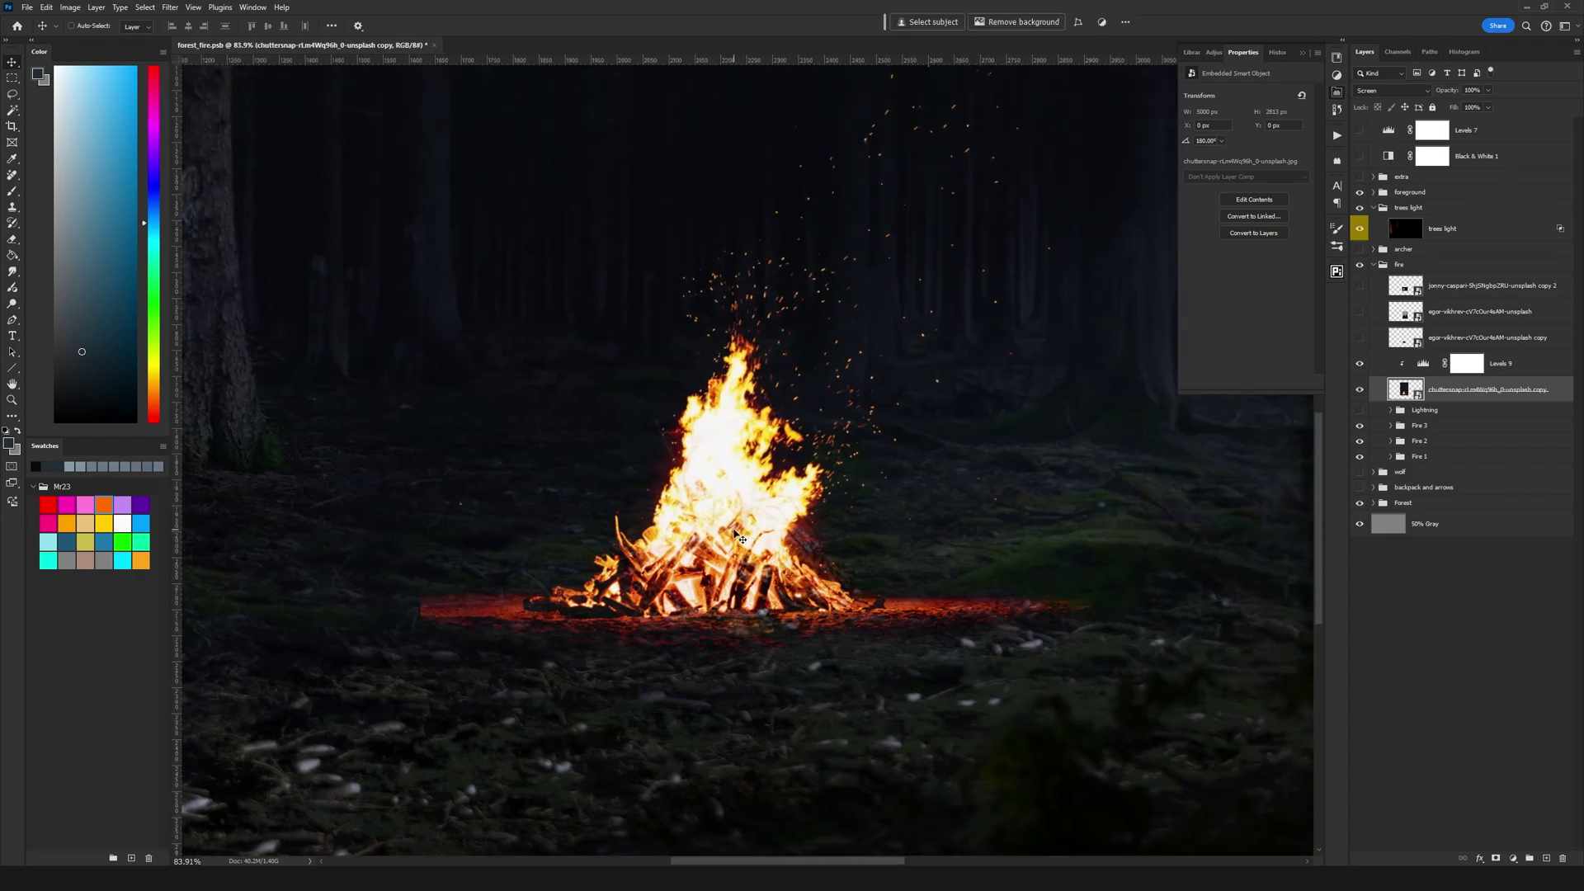
{"action": "scroll", "coordinate": [741, 563], "scroll_direction": "up", "scroll_amount": 4}
{"action": "scroll", "coordinate": [742, 568], "scroll_direction": "down", "scroll_amount": 3}
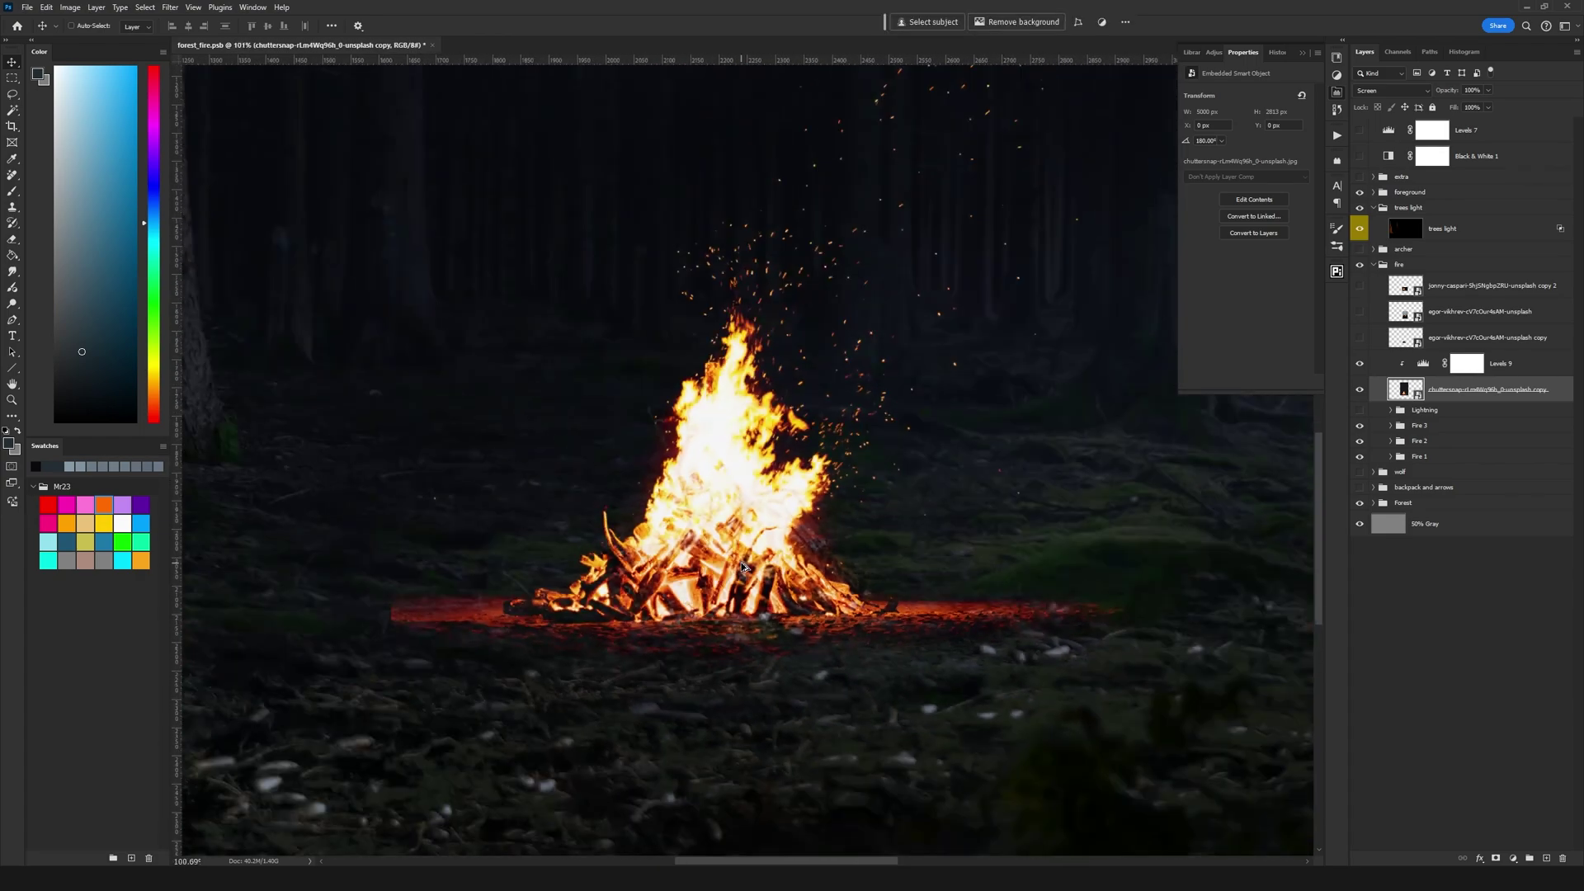
{"action": "left_click", "coordinate": [170, 8]}
{"action": "mouse_move", "coordinate": [273, 201]}
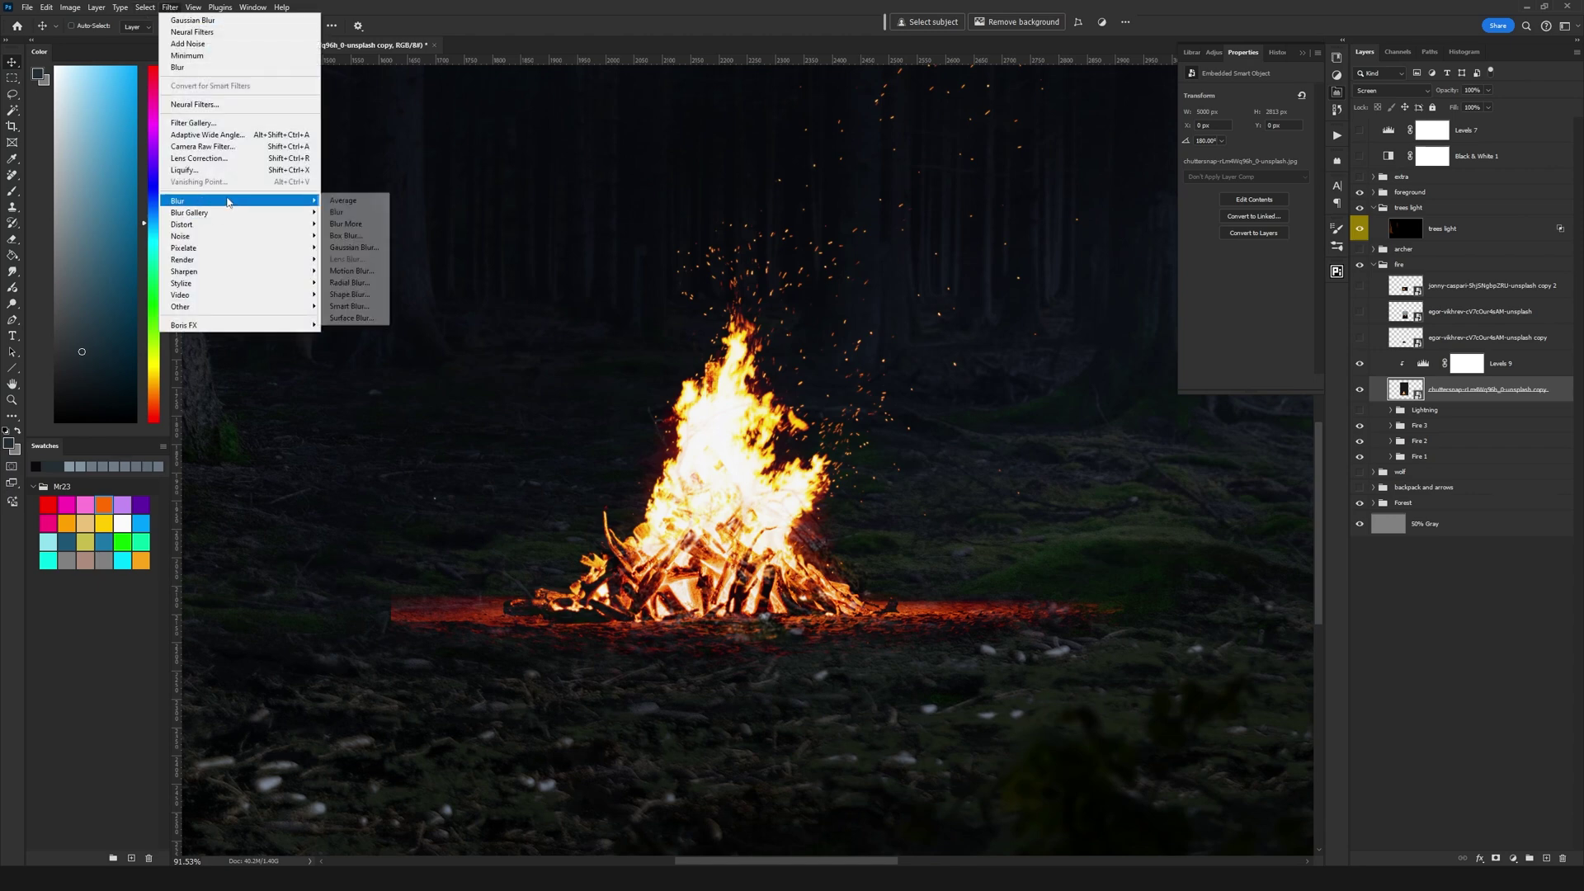
{"action": "left_click", "coordinate": [355, 247]}
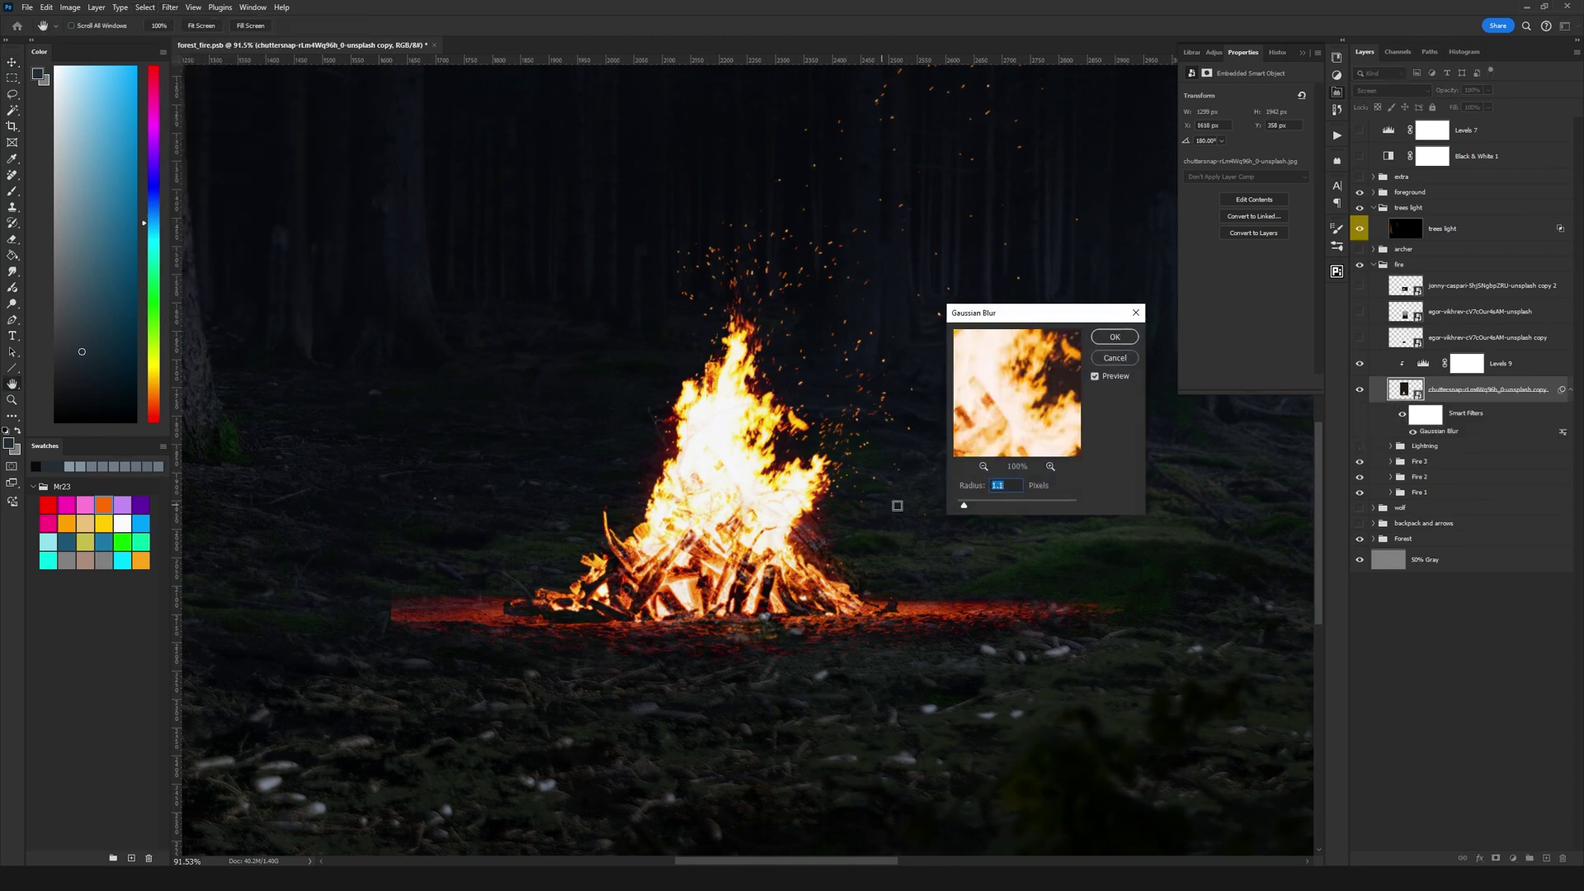
{"action": "left_click", "coordinate": [1115, 337]}
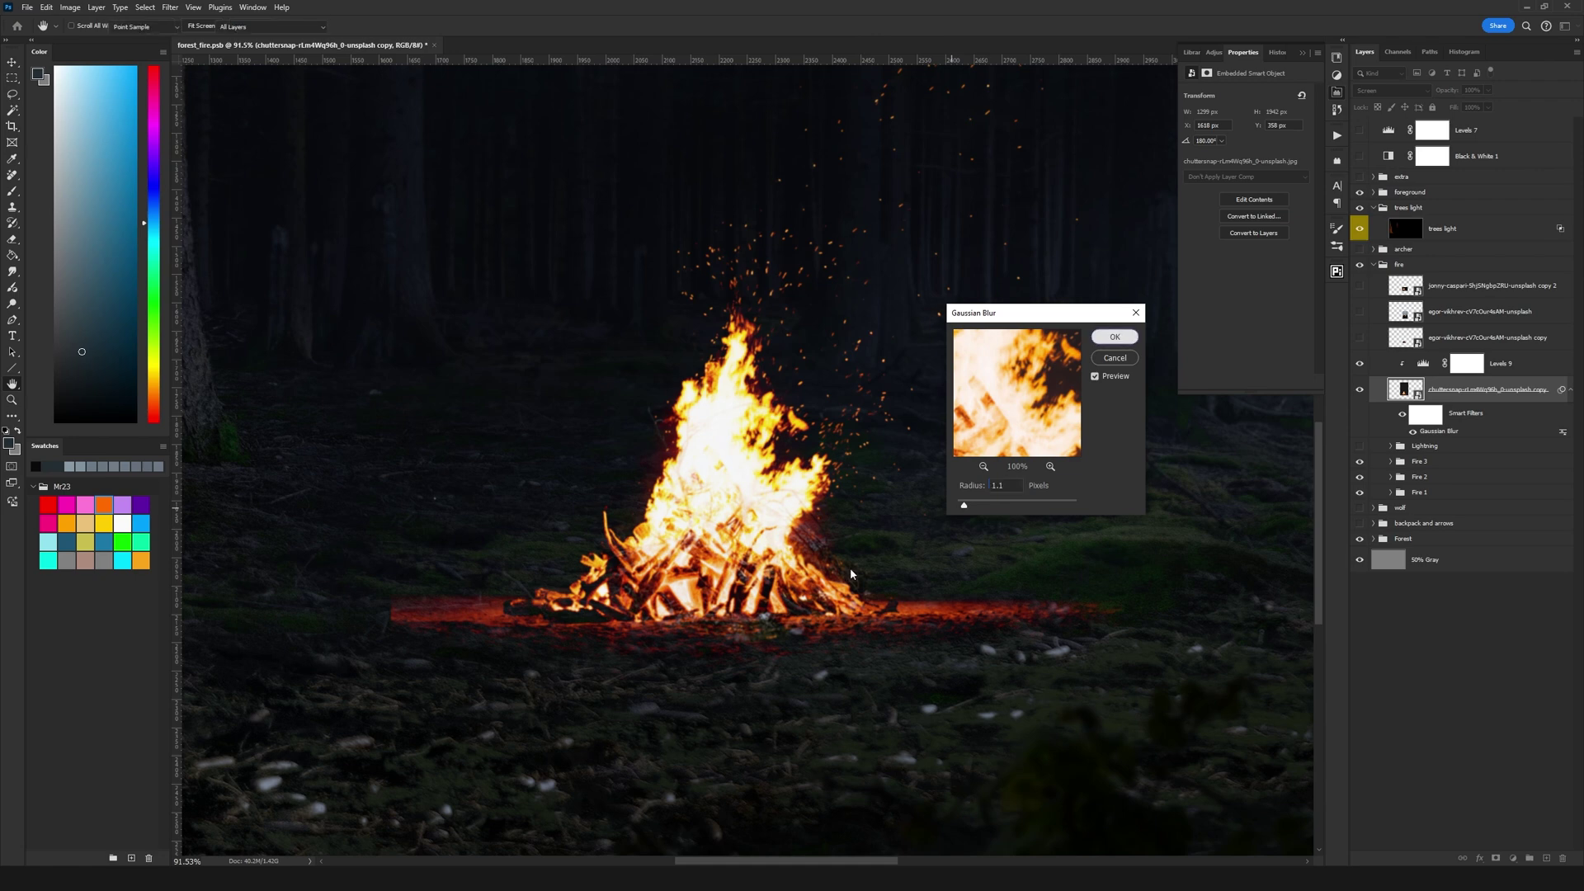
Add a layer mask to the campfire photo and paint out the red ground strips on both sides of the fire.
{"action": "left_click", "coordinate": [1496, 859]}
{"action": "key", "text": "b"}
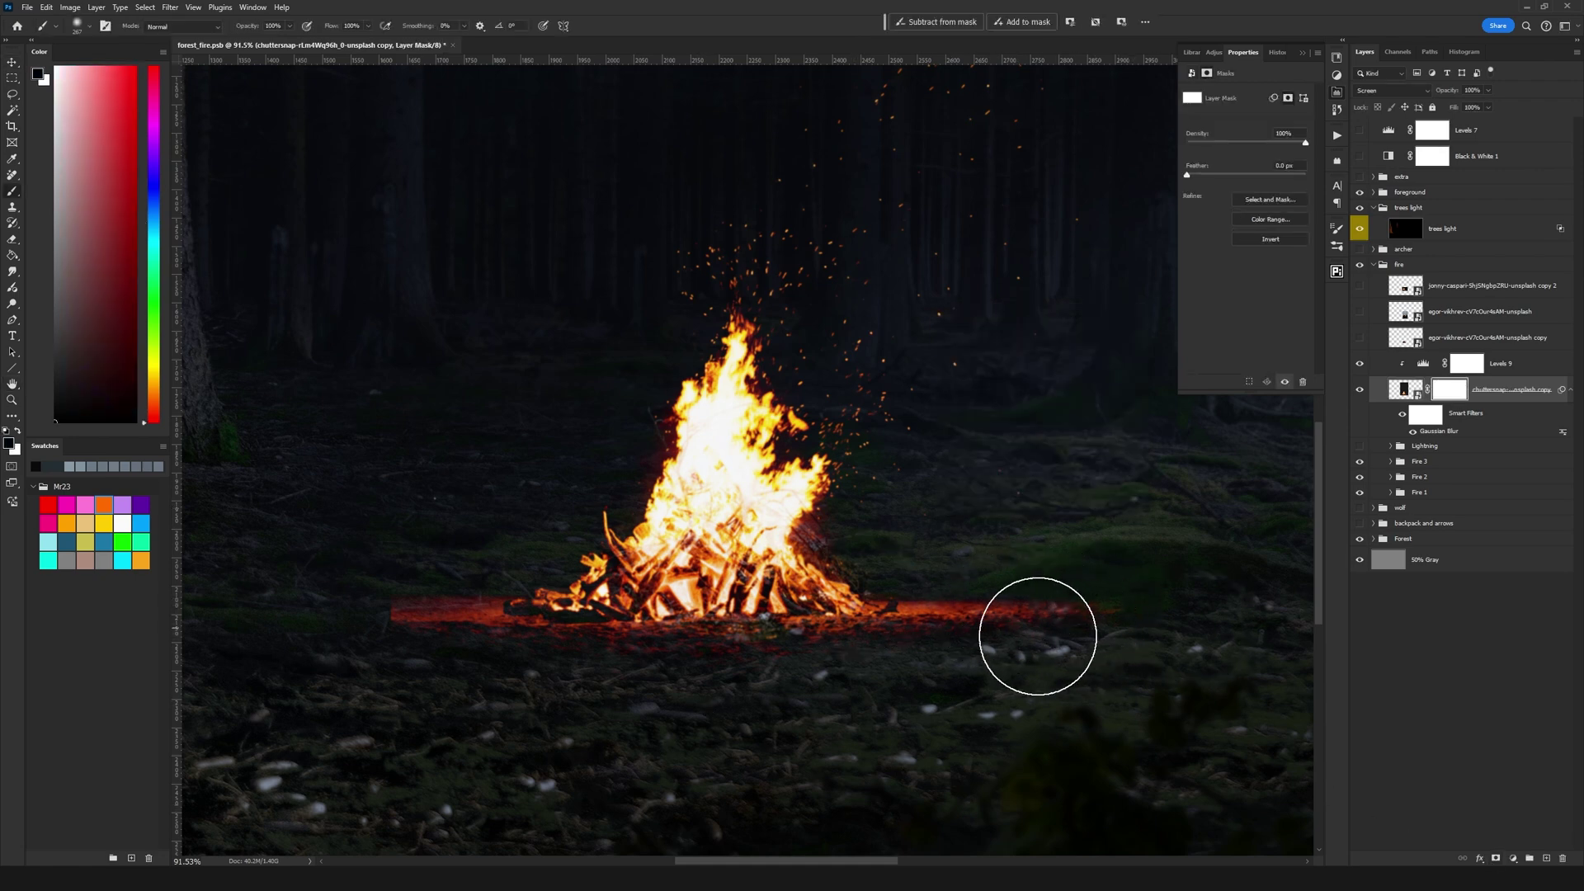
{"action": "mouse_move", "coordinate": [1038, 636]}
{"action": "left_mouse_down"}
{"action": "mouse_move", "coordinate": [1083, 623]}
{"action": "mouse_move", "coordinate": [919, 682]}
{"action": "mouse_move", "coordinate": [978, 627]}
{"action": "mouse_move", "coordinate": [948, 671]}
{"action": "left_mouse_up"}
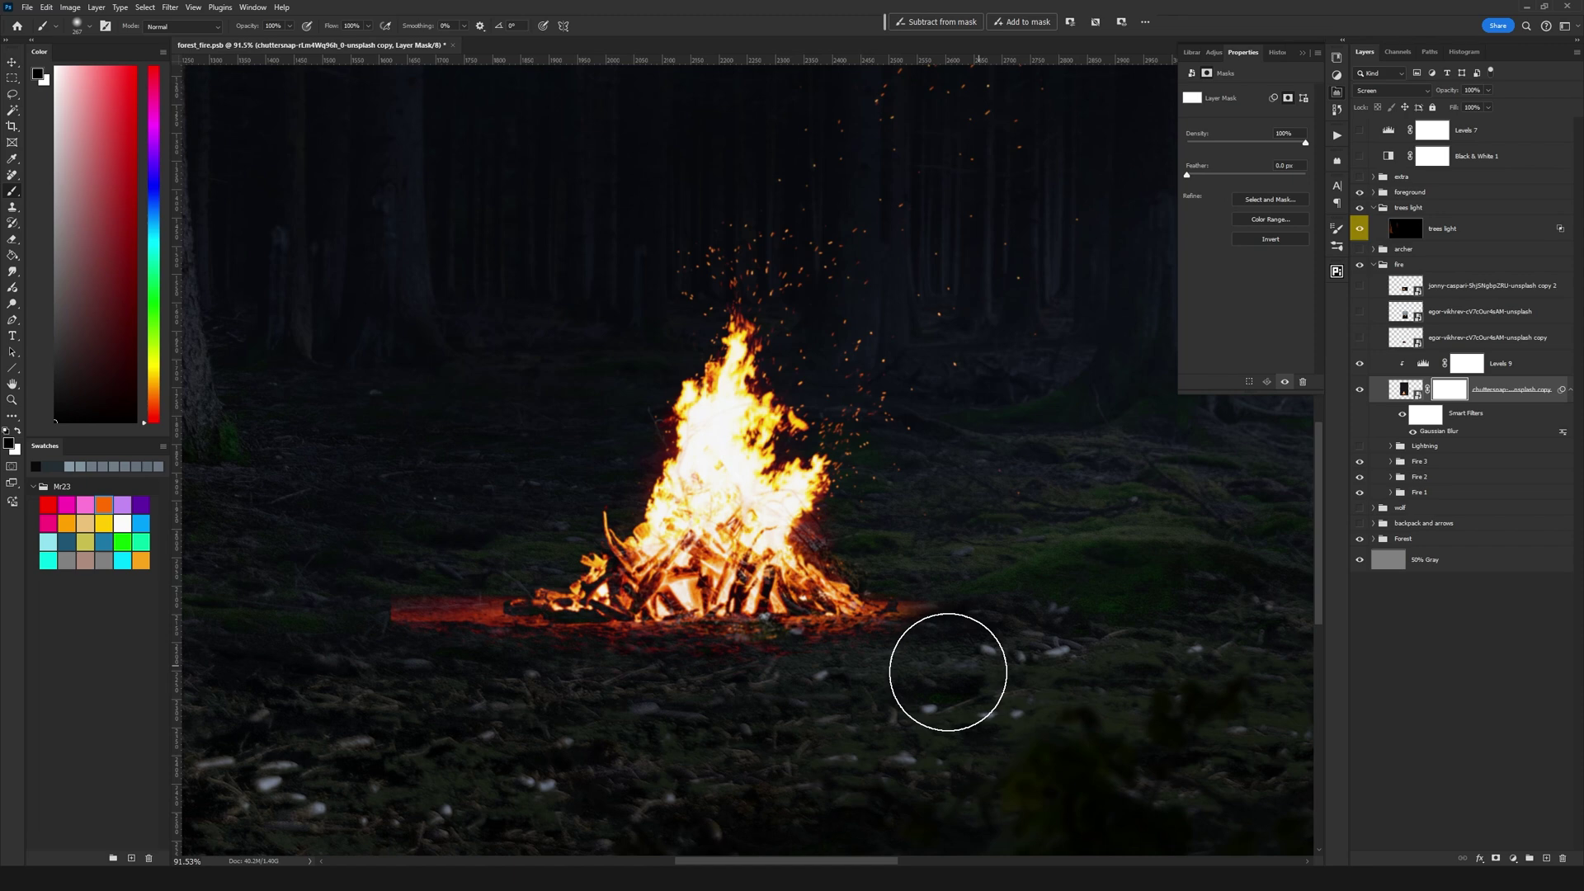
{"action": "mouse_move", "coordinate": [343, 665]}
{"action": "left_mouse_down"}
{"action": "mouse_move", "coordinate": [383, 604]}
{"action": "mouse_move", "coordinate": [451, 552]}
{"action": "mouse_move", "coordinate": [382, 587]}
{"action": "mouse_move", "coordinate": [339, 637]}
{"action": "mouse_move", "coordinate": [413, 710]}
{"action": "mouse_move", "coordinate": [442, 630]}
{"action": "left_mouse_up"}
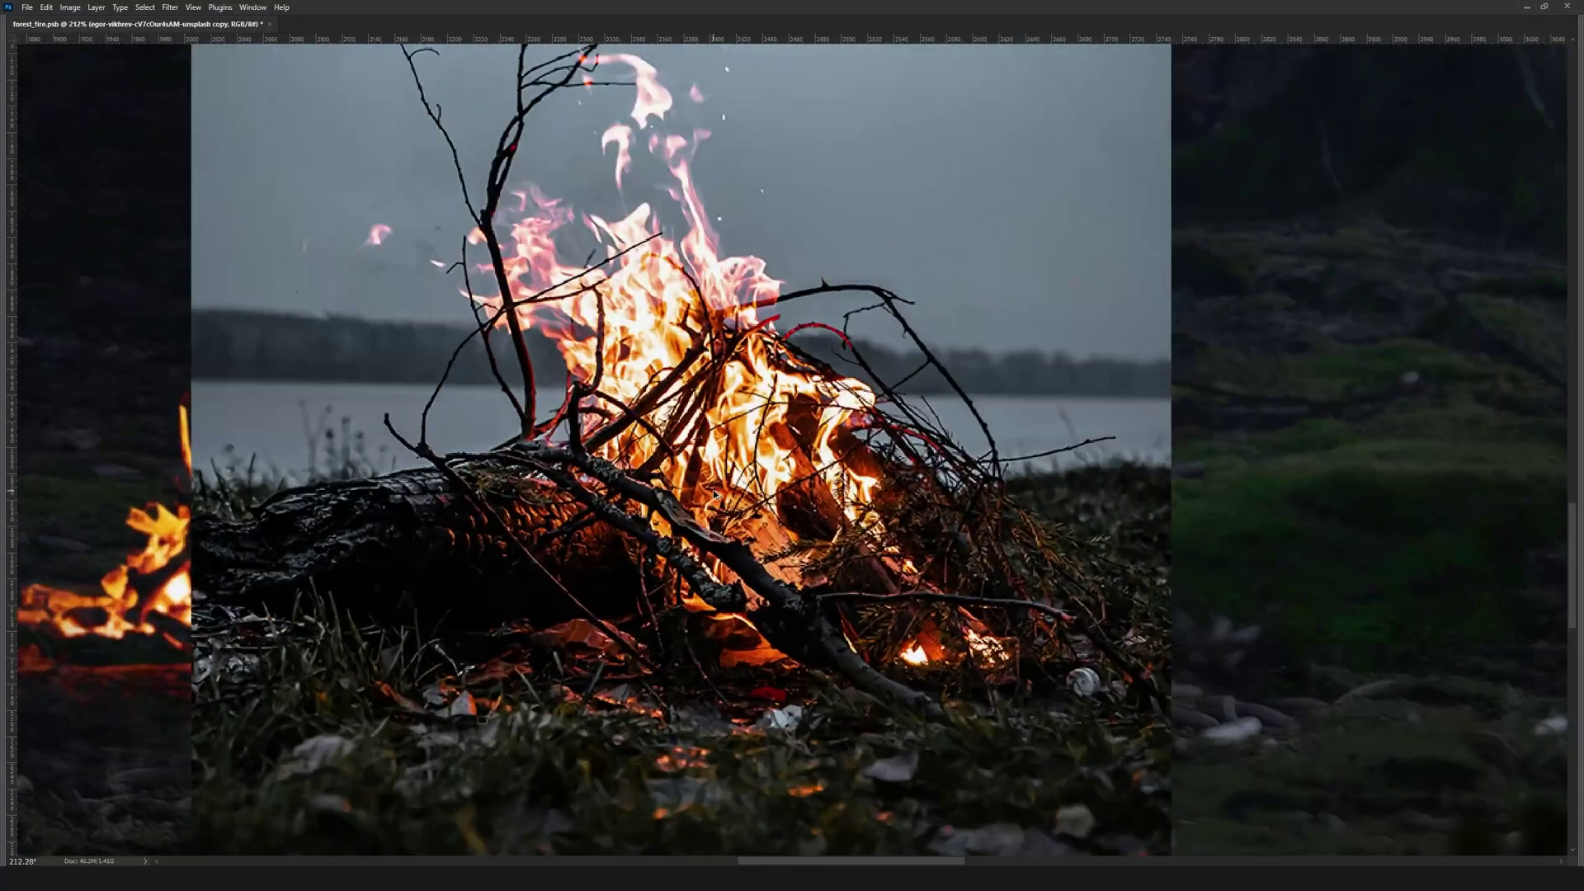
Select the grey sky of the branch-fire photo with Color Range by sampling its colors.
{"action": "left_click_drag", "start_coordinate": [715, 493], "coordinate": [867, 684]}
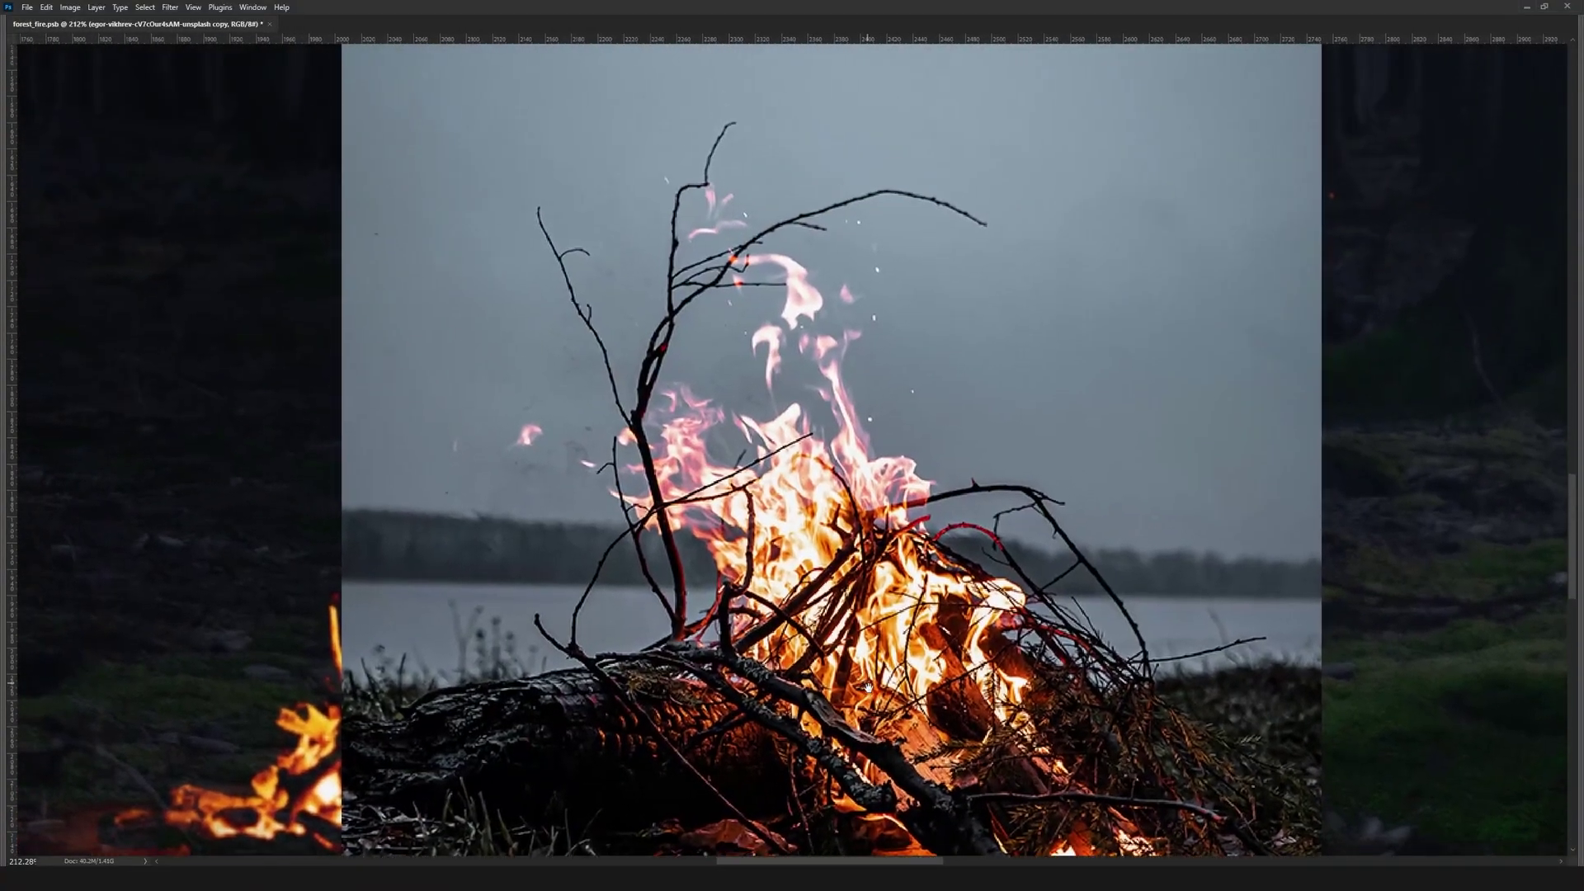
{"action": "scroll", "coordinate": [796, 447], "scroll_direction": "down", "scroll_amount": 5}
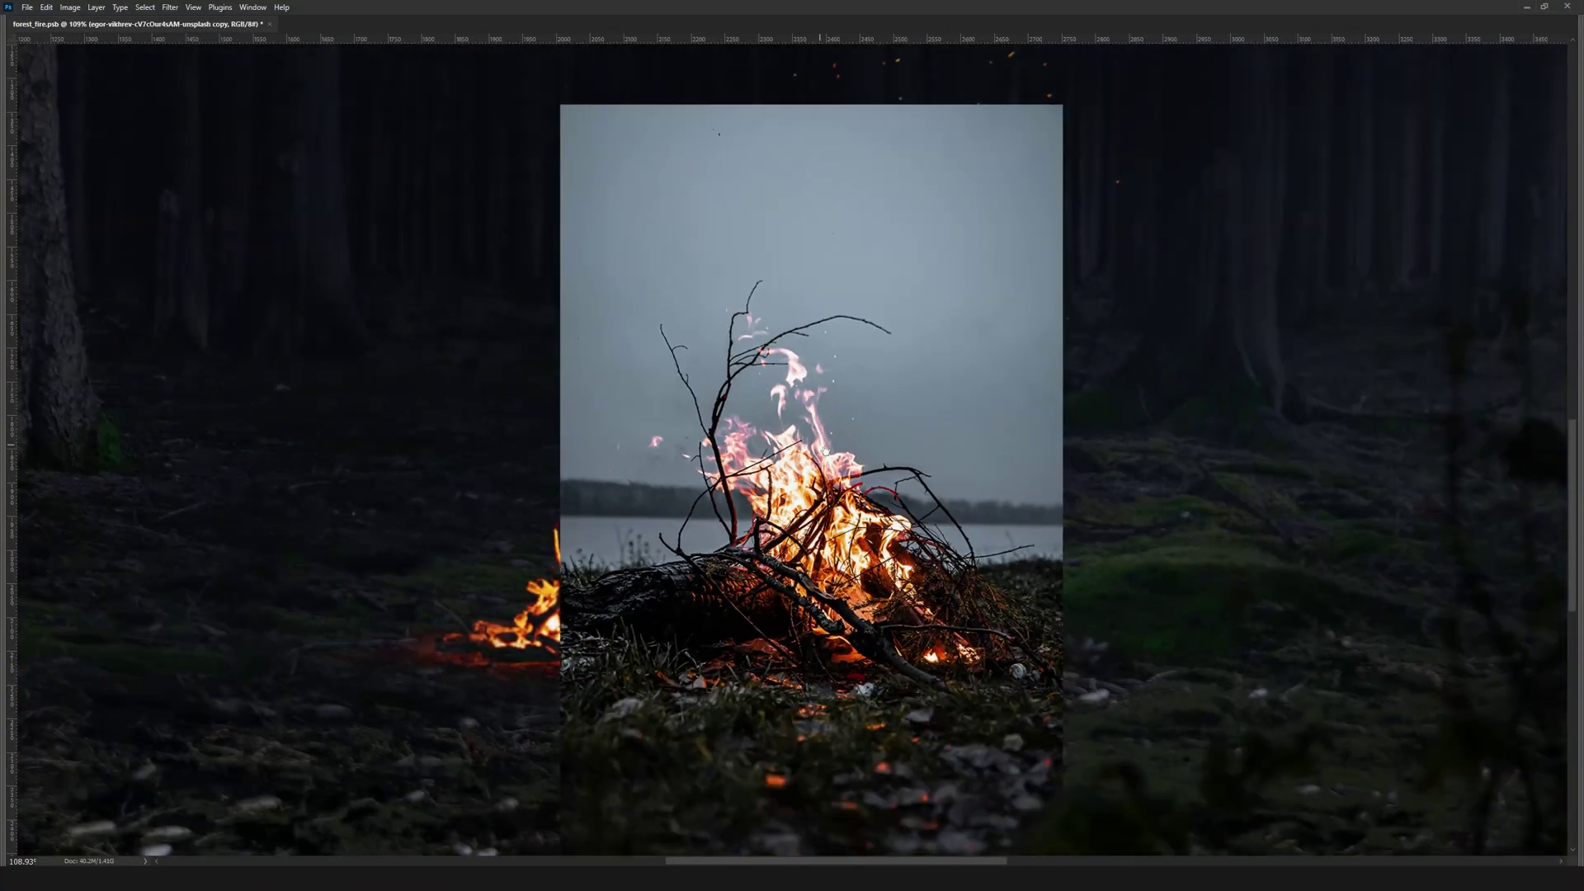
{"action": "left_click_drag", "start_coordinate": [825, 450], "coordinate": [823, 430]}
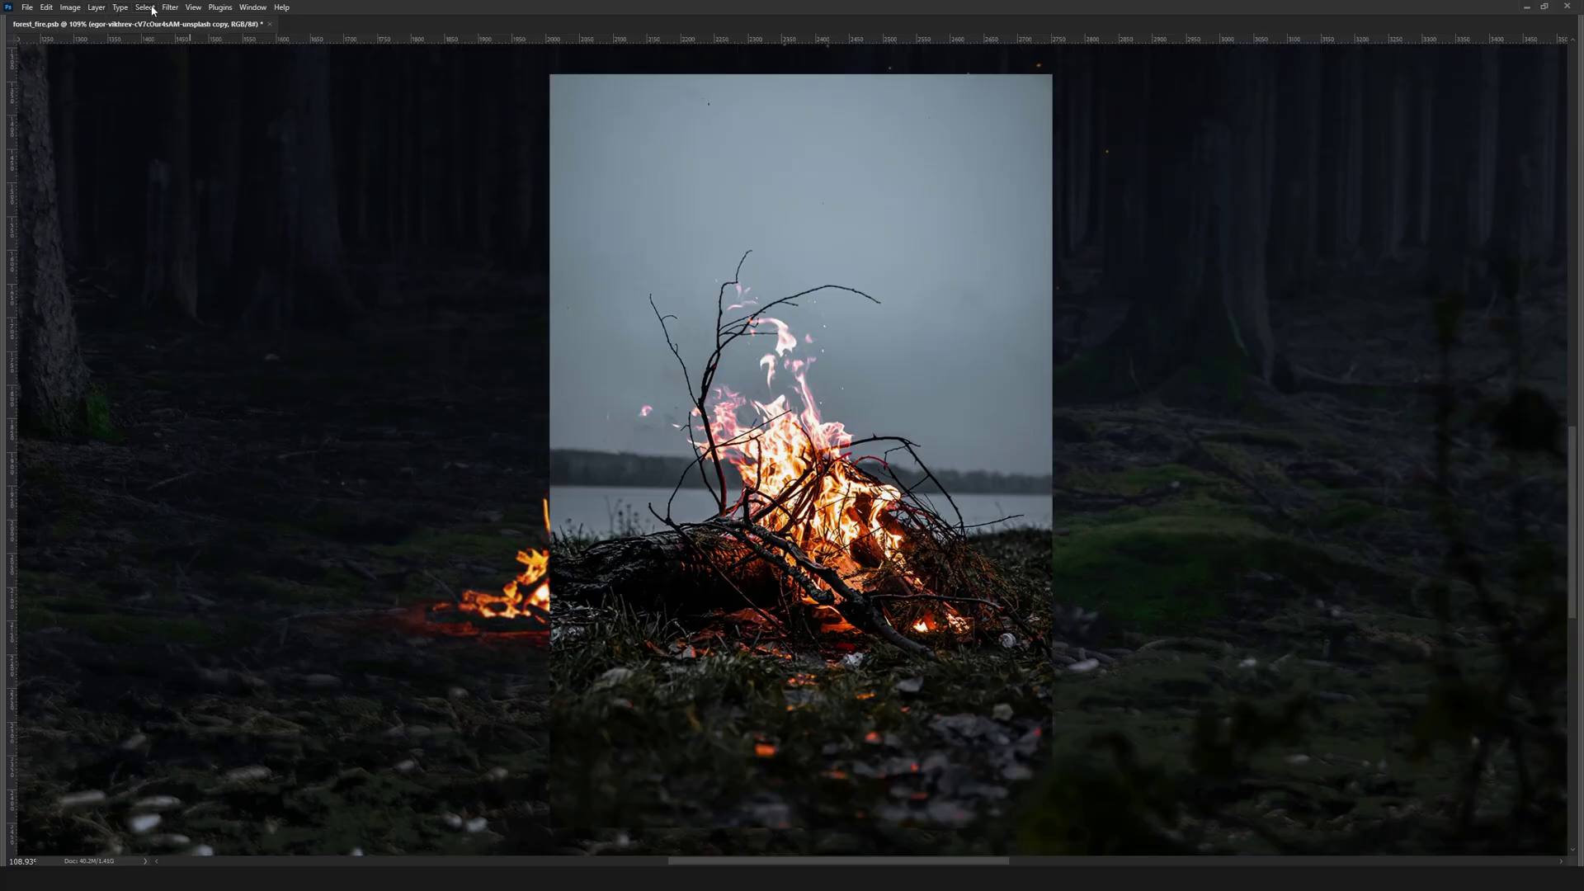
{"action": "left_click", "coordinate": [152, 8]}
{"action": "left_click", "coordinate": [201, 128]}
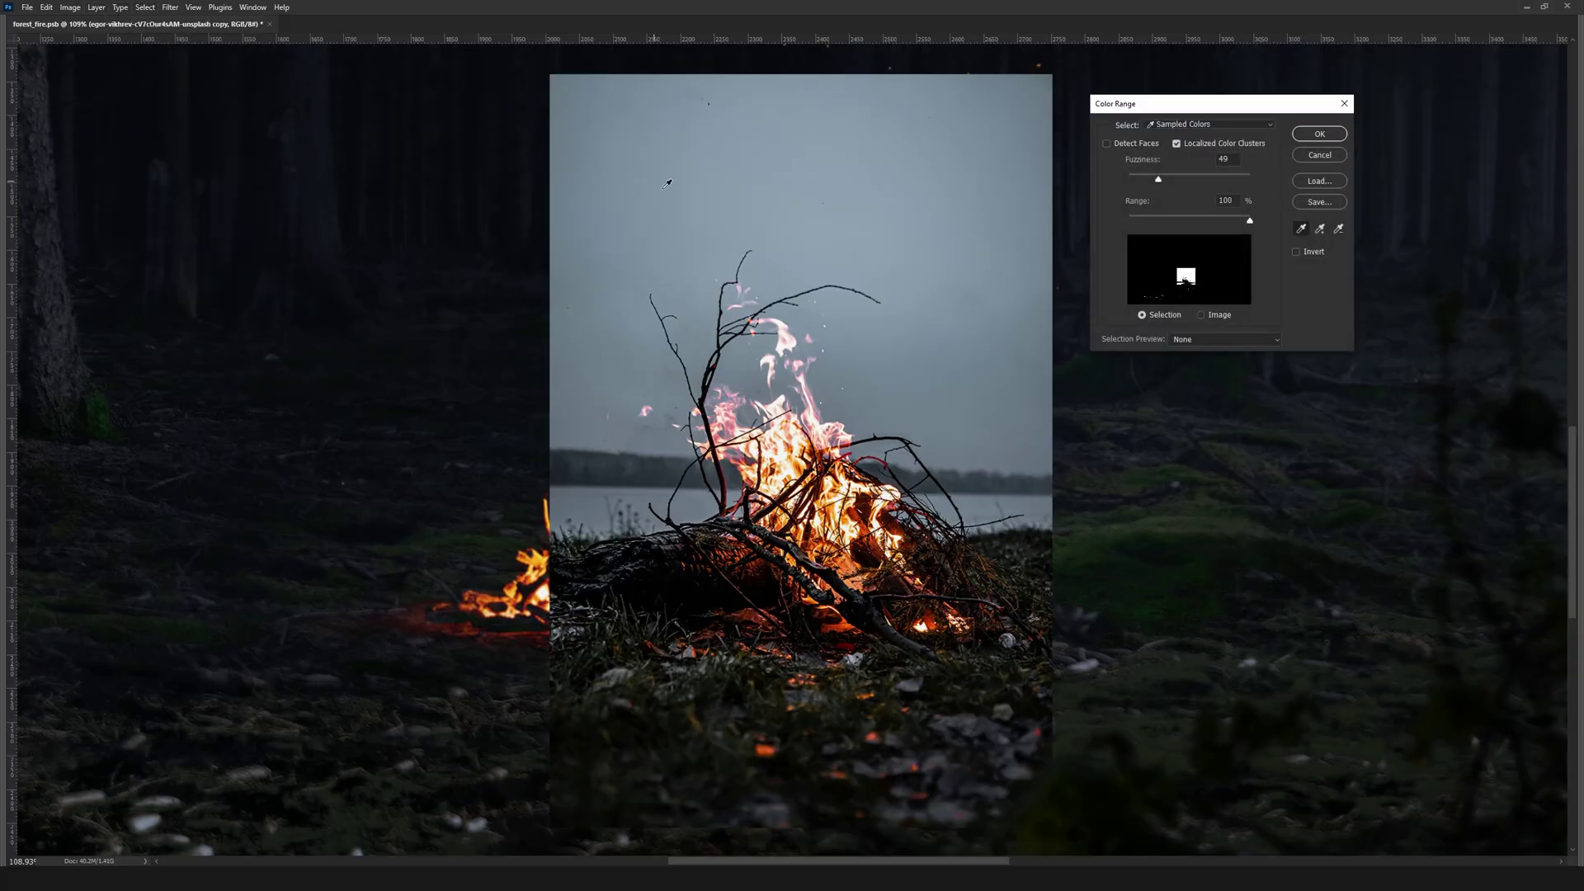
{"action": "left_click", "coordinate": [893, 151]}
{"action": "left_click", "coordinate": [615, 371], "text": "shift"}
{"action": "left_click", "coordinate": [1335, 137]}
Mask the selected sky out of the visible branch-fire photo layer.
{"action": "key", "text": "Tab"}
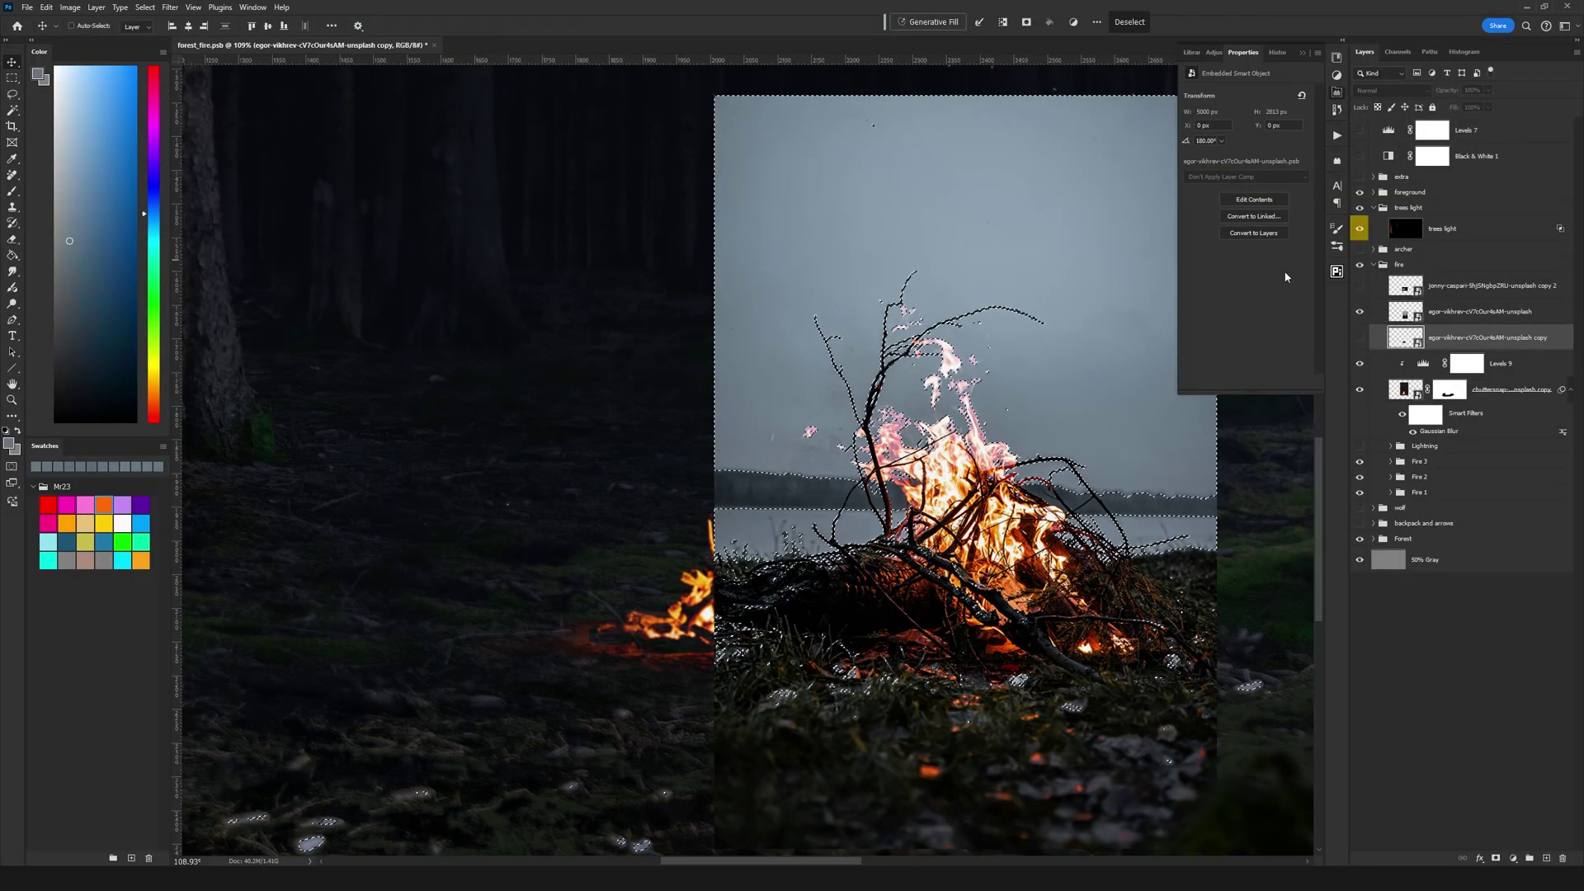
{"action": "key", "text": "alt+]"}
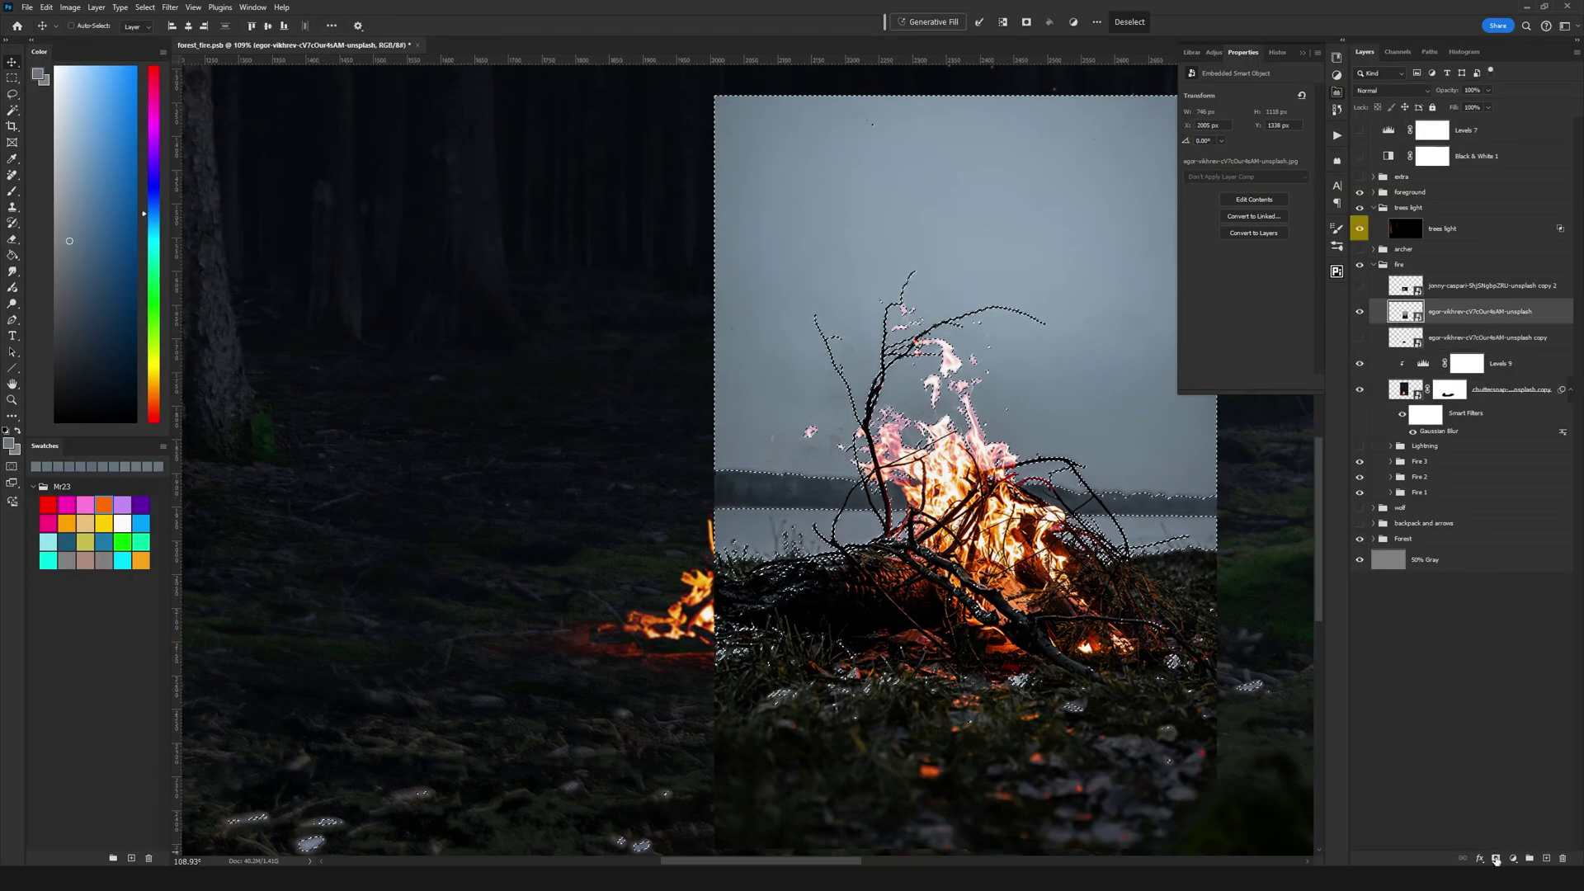
{"action": "left_click", "coordinate": [1496, 859]}
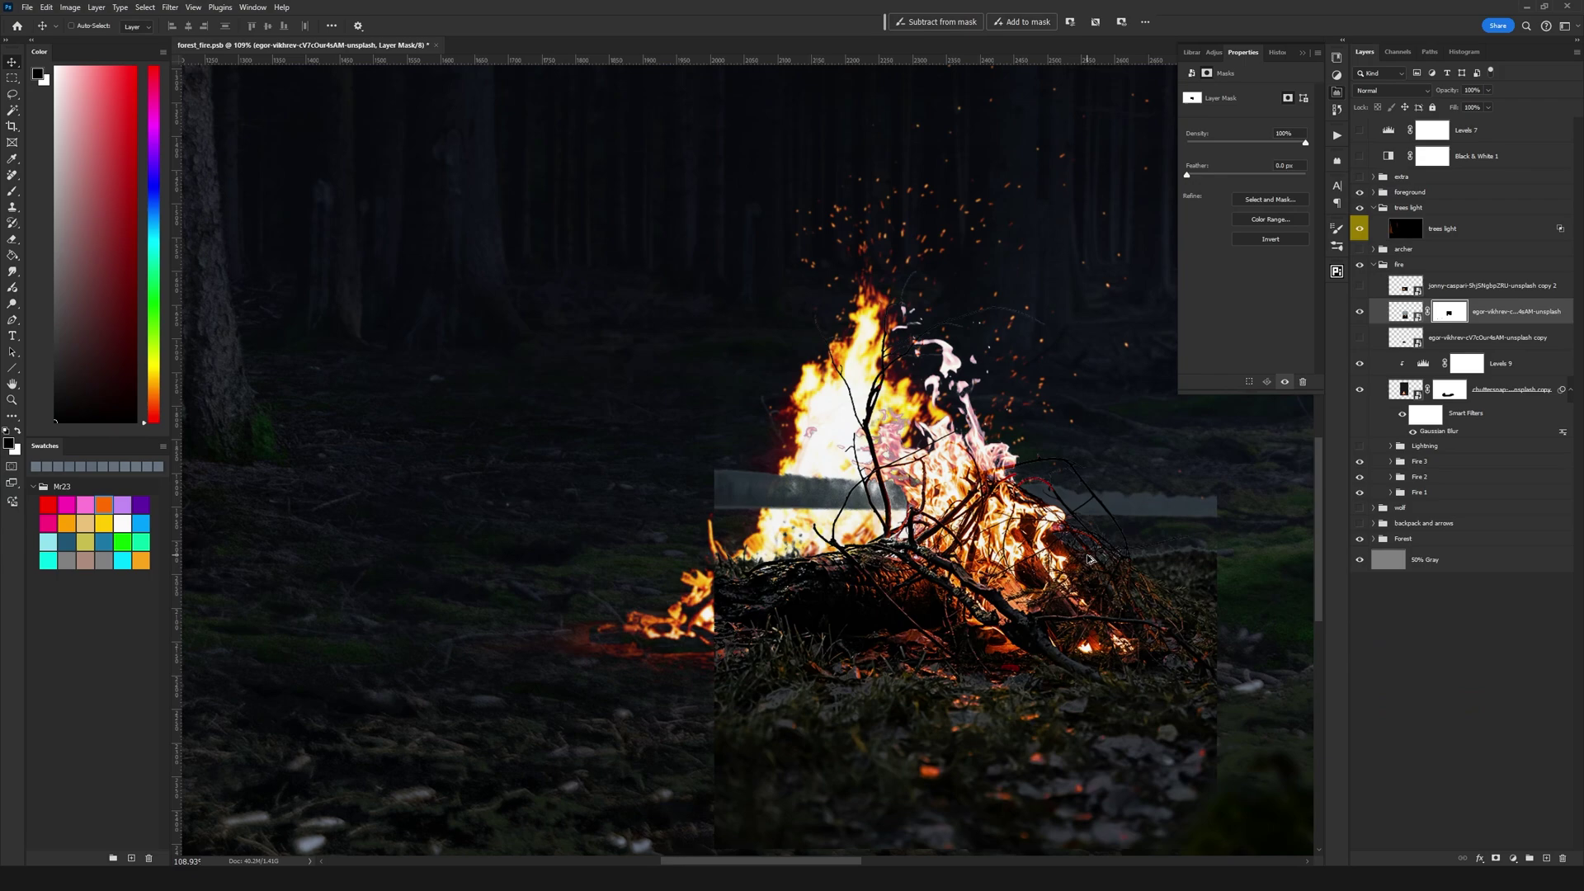
Paint out the remaining grey lake strip beyond the branches on the branch-fire mask with a hard round brush at 100% hardness.
{"action": "scroll", "coordinate": [1088, 558], "scroll_direction": "up", "scroll_amount": 8}
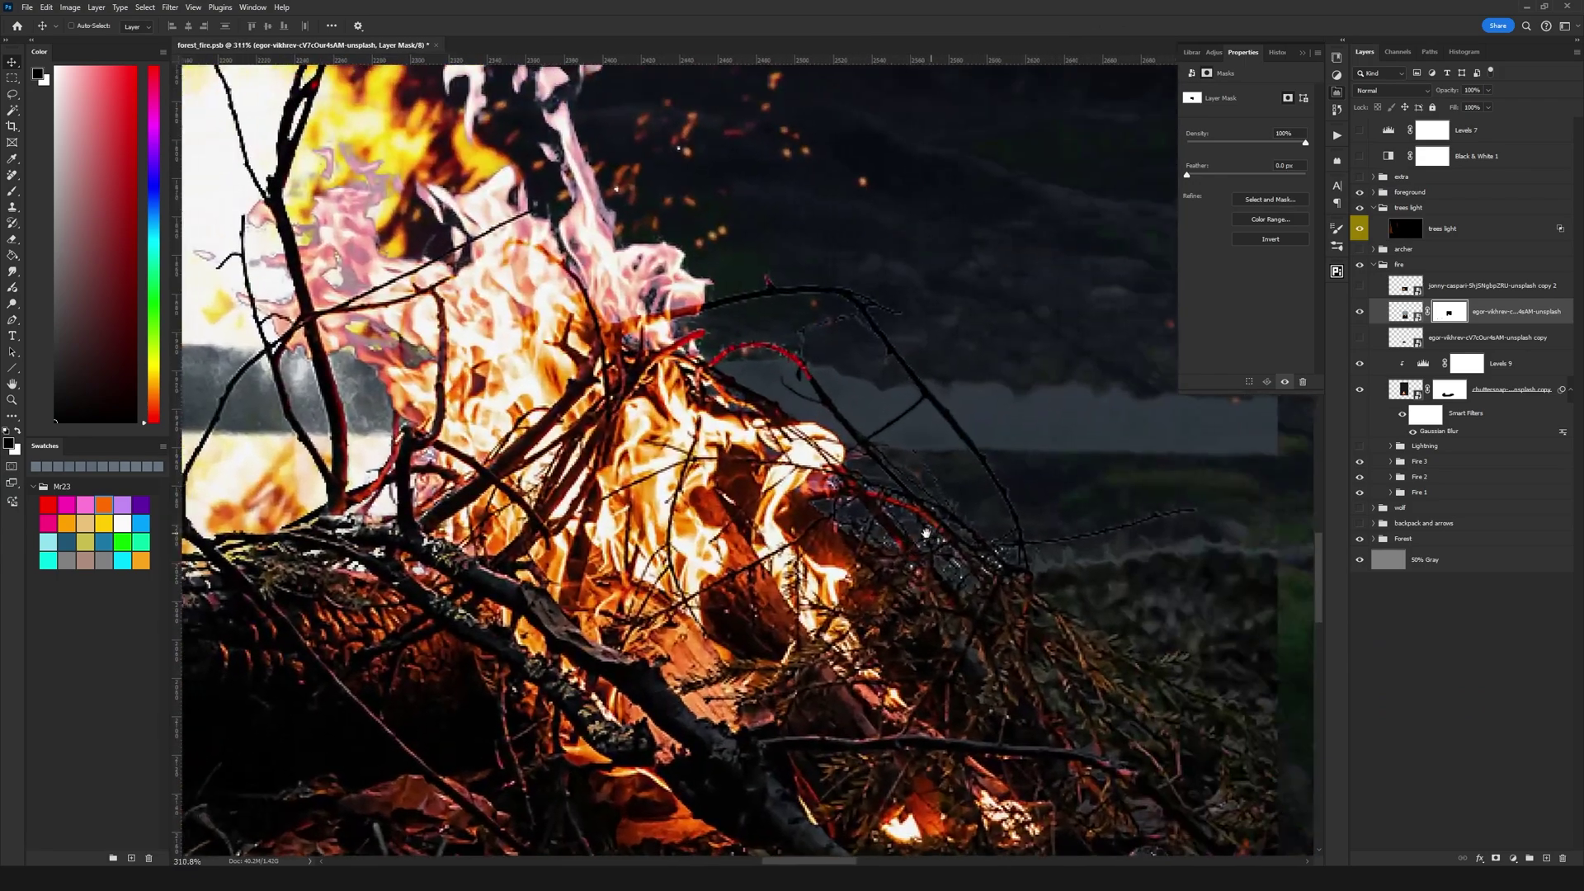
{"action": "left_click_drag", "start_coordinate": [930, 533], "coordinate": [922, 532]}
{"action": "scroll", "coordinate": [926, 520], "scroll_direction": "down", "scroll_amount": 3}
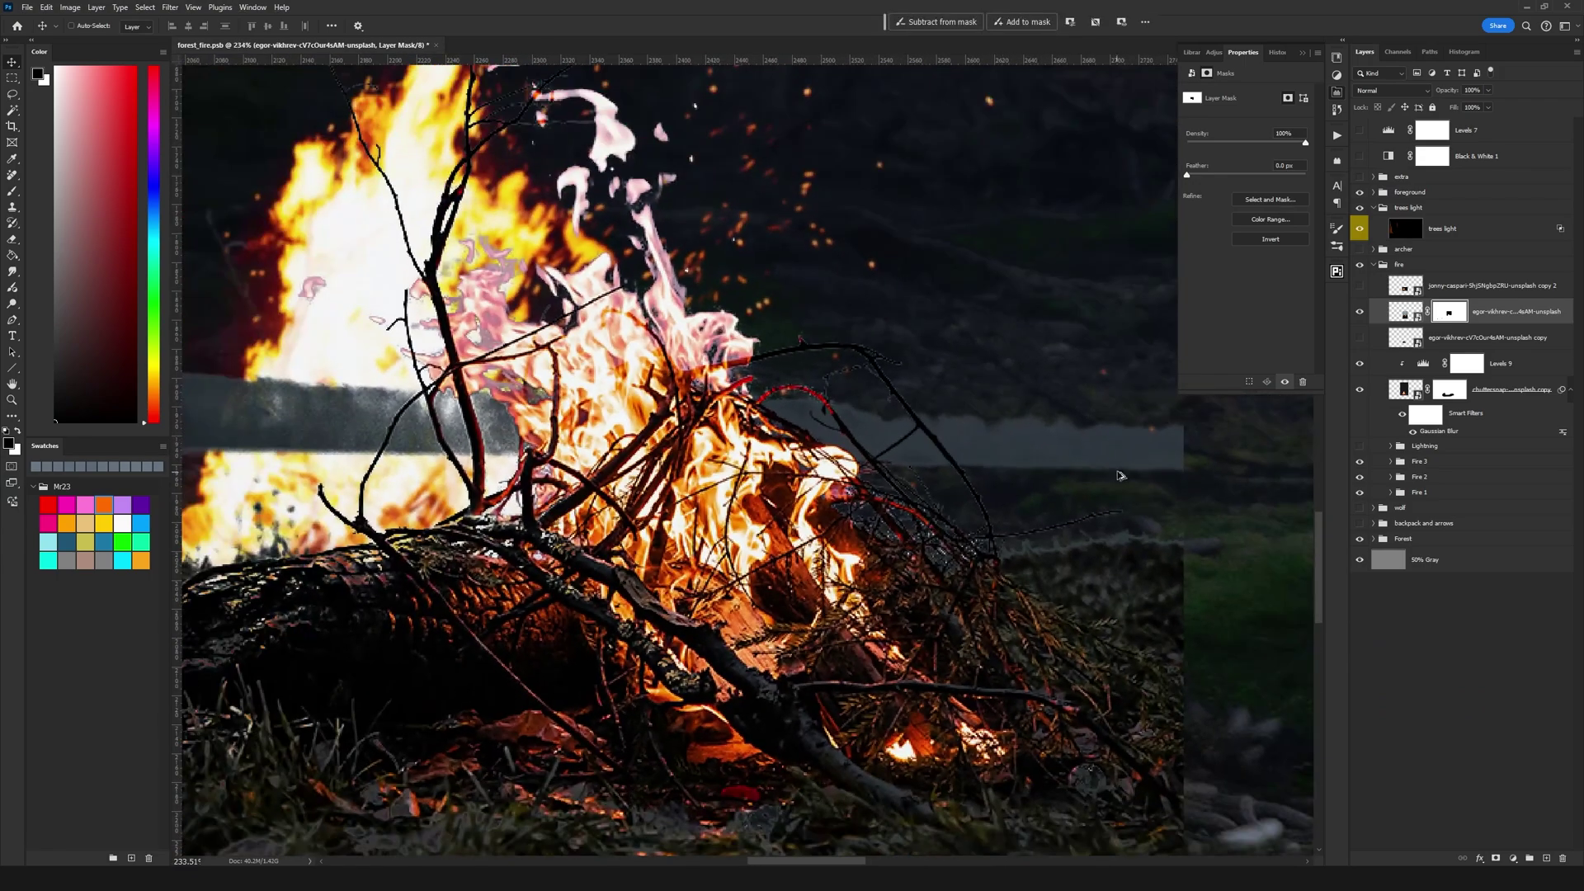
{"action": "scroll", "coordinate": [1121, 472], "scroll_direction": "up", "scroll_amount": 5}
{"action": "key", "text": "b"}
{"action": "left_click_drag", "start_coordinate": [877, 339], "coordinate": [784, 318], "text": "alt"}
{"action": "right_click", "coordinate": [784, 318]}
{"action": "left_click", "coordinate": [976, 474]}
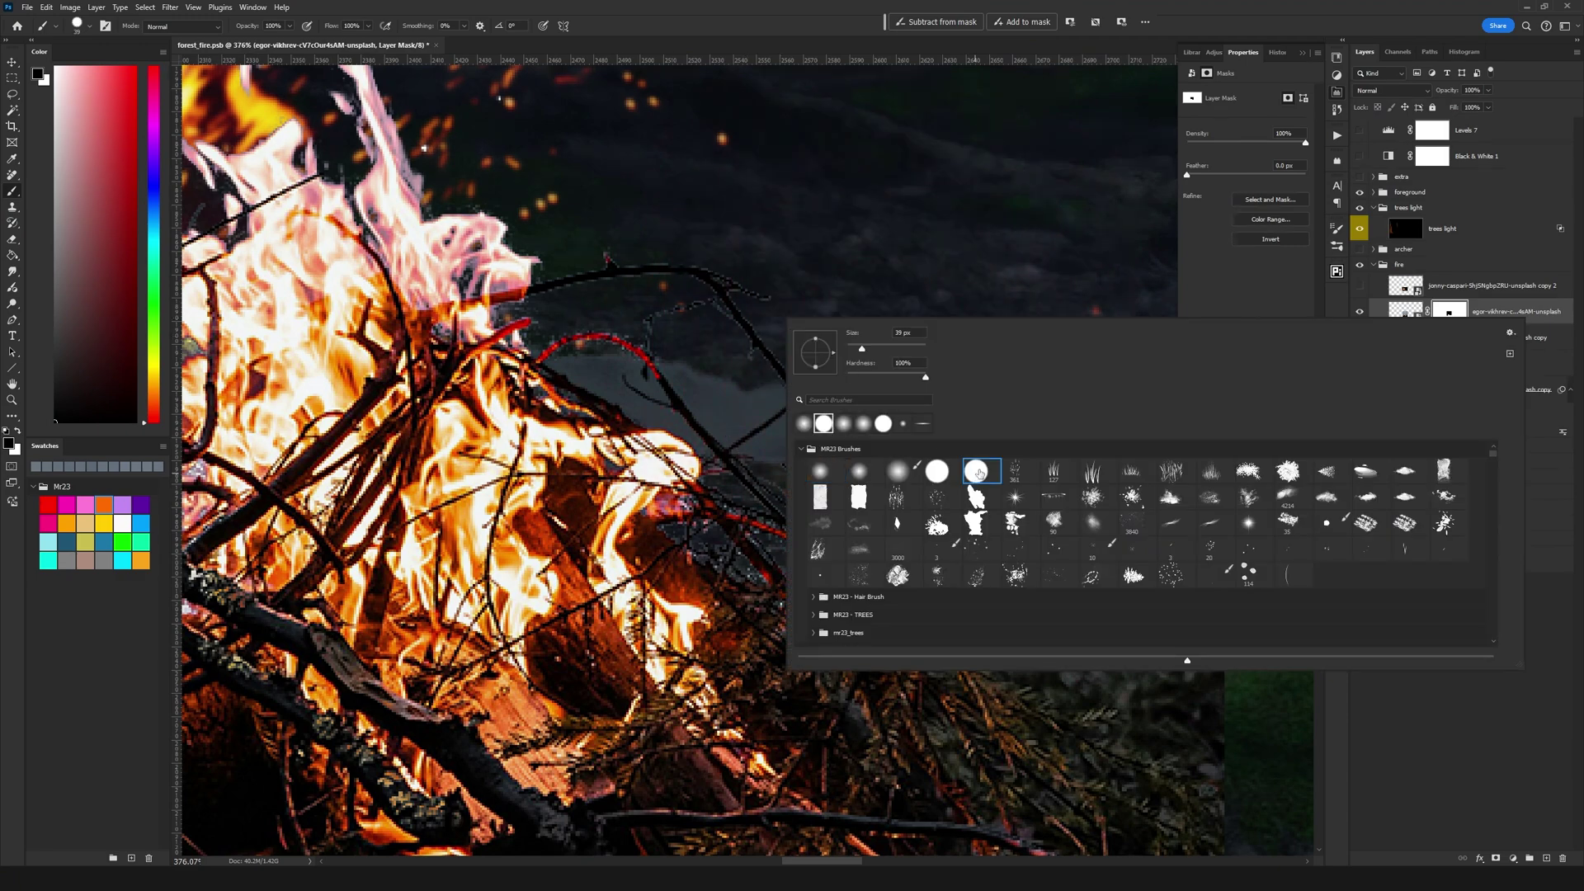
{"action": "key", "text": "Return"}
{"action": "left_click_drag", "start_coordinate": [1173, 457], "coordinate": [844, 424]}
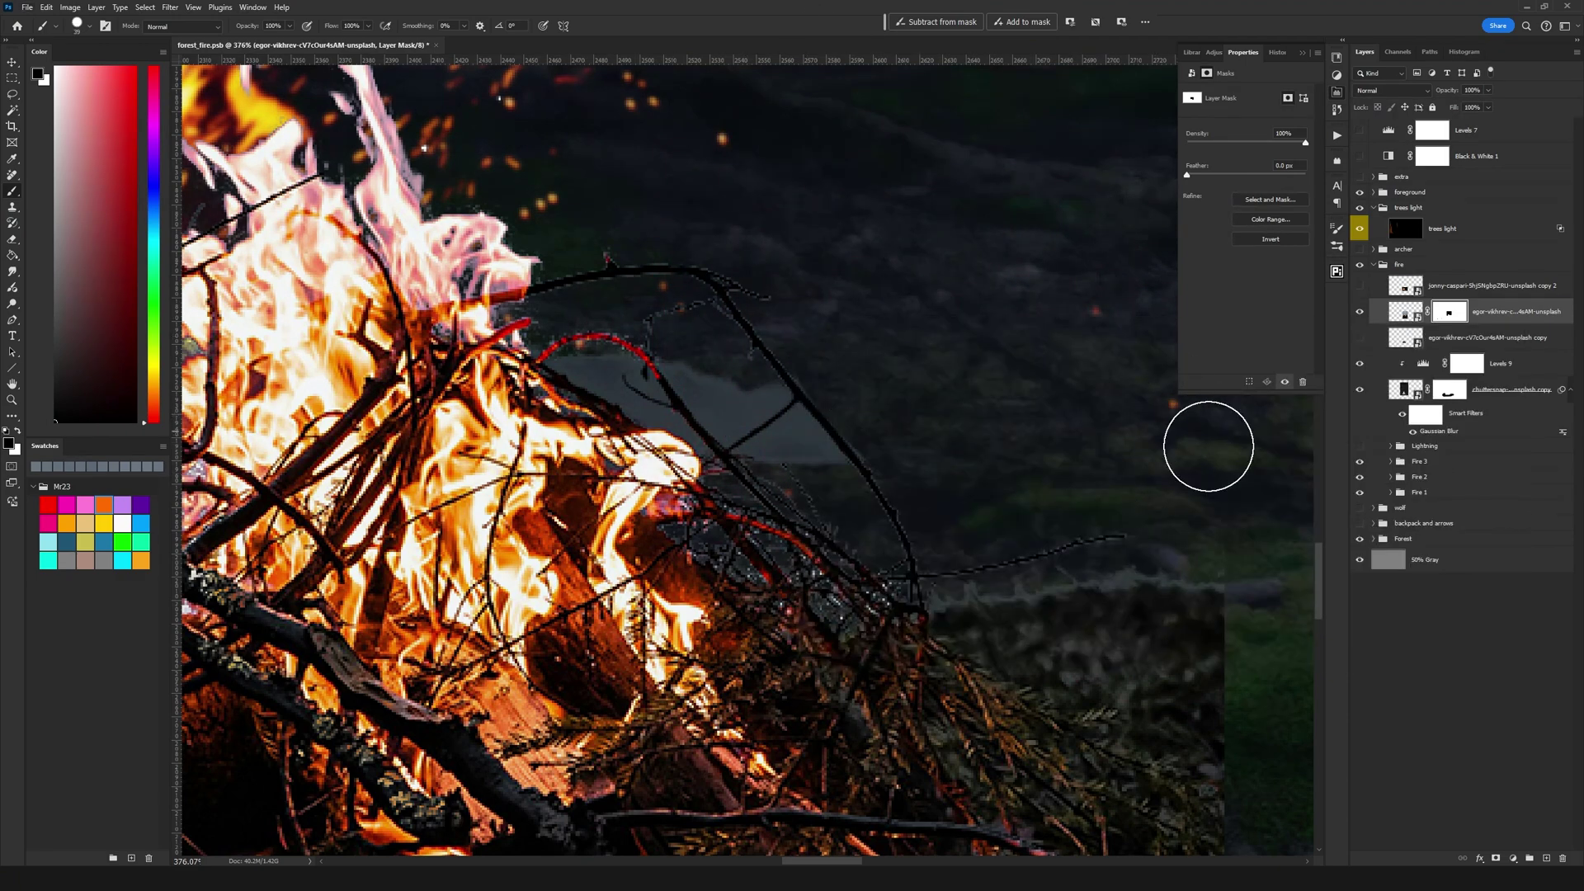
Paint out the grey background remnants between the thin branches beside the fire on the layer mask with a small brush.
{"action": "scroll", "coordinate": [732, 424], "scroll_direction": "up", "scroll_amount": 5}
{"action": "scroll", "coordinate": [832, 443], "scroll_direction": "up", "scroll_amount": 5}
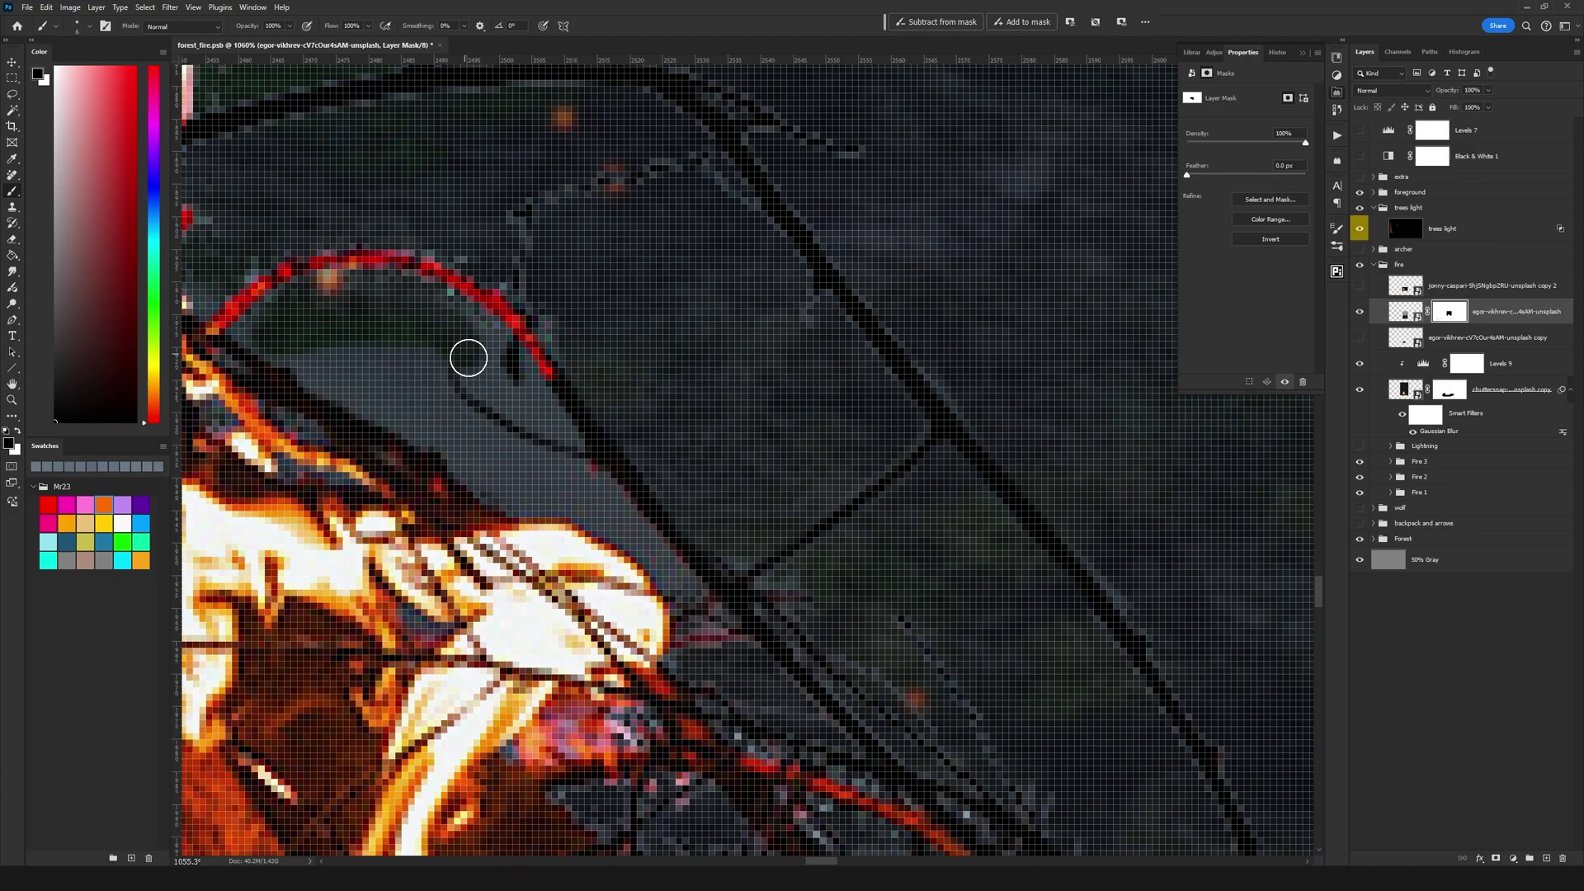
{"action": "scroll", "coordinate": [468, 358], "scroll_direction": "down", "scroll_amount": 10}
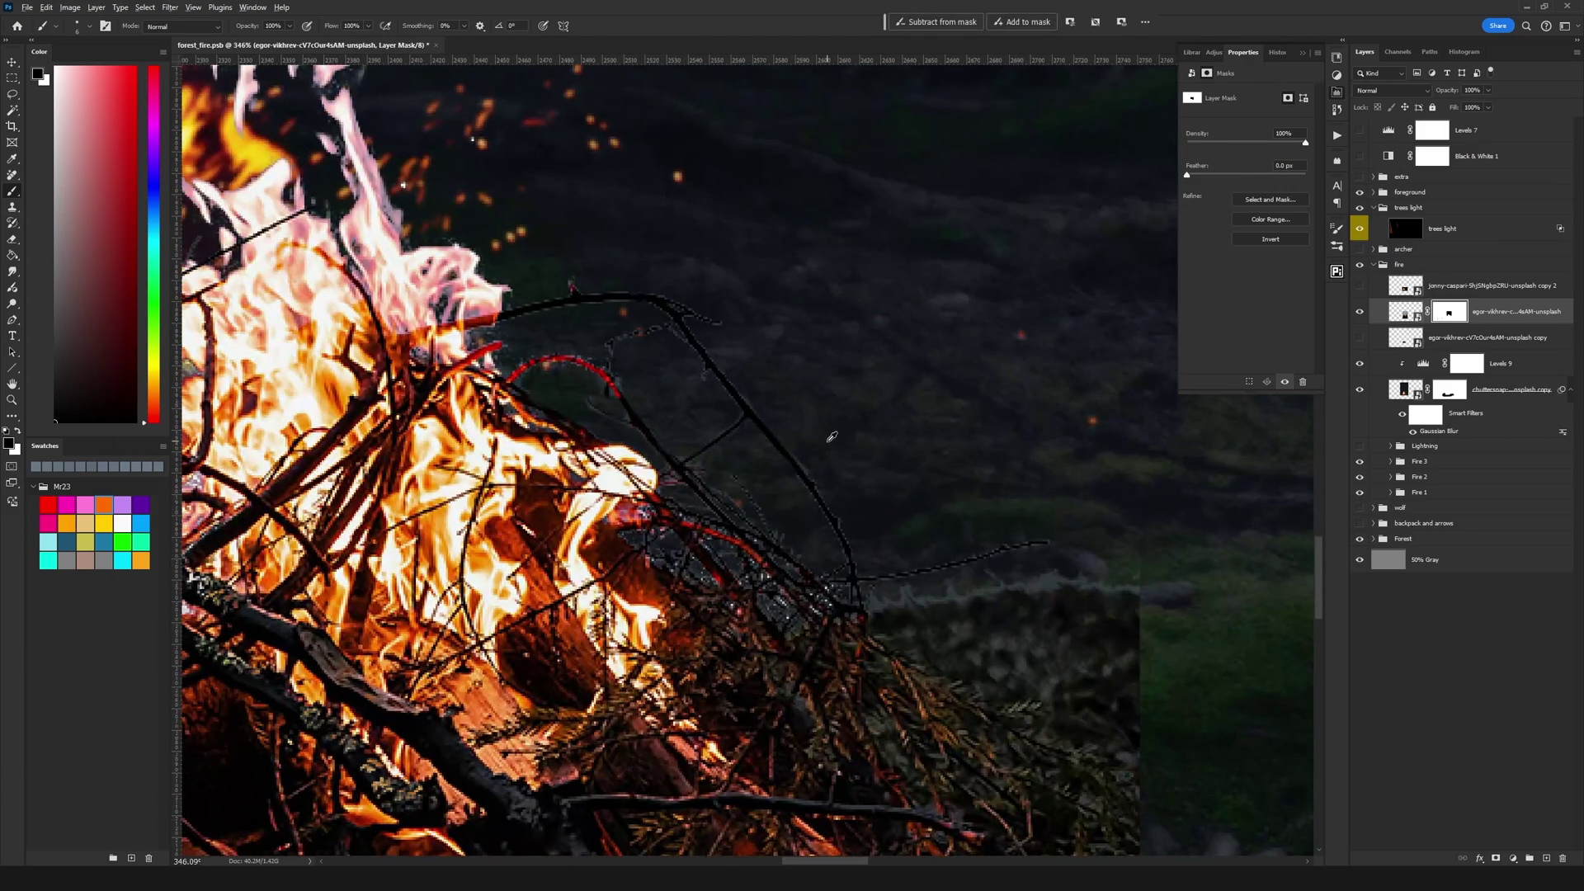
{"action": "scroll", "coordinate": [825, 429], "scroll_direction": "up", "scroll_amount": 2}
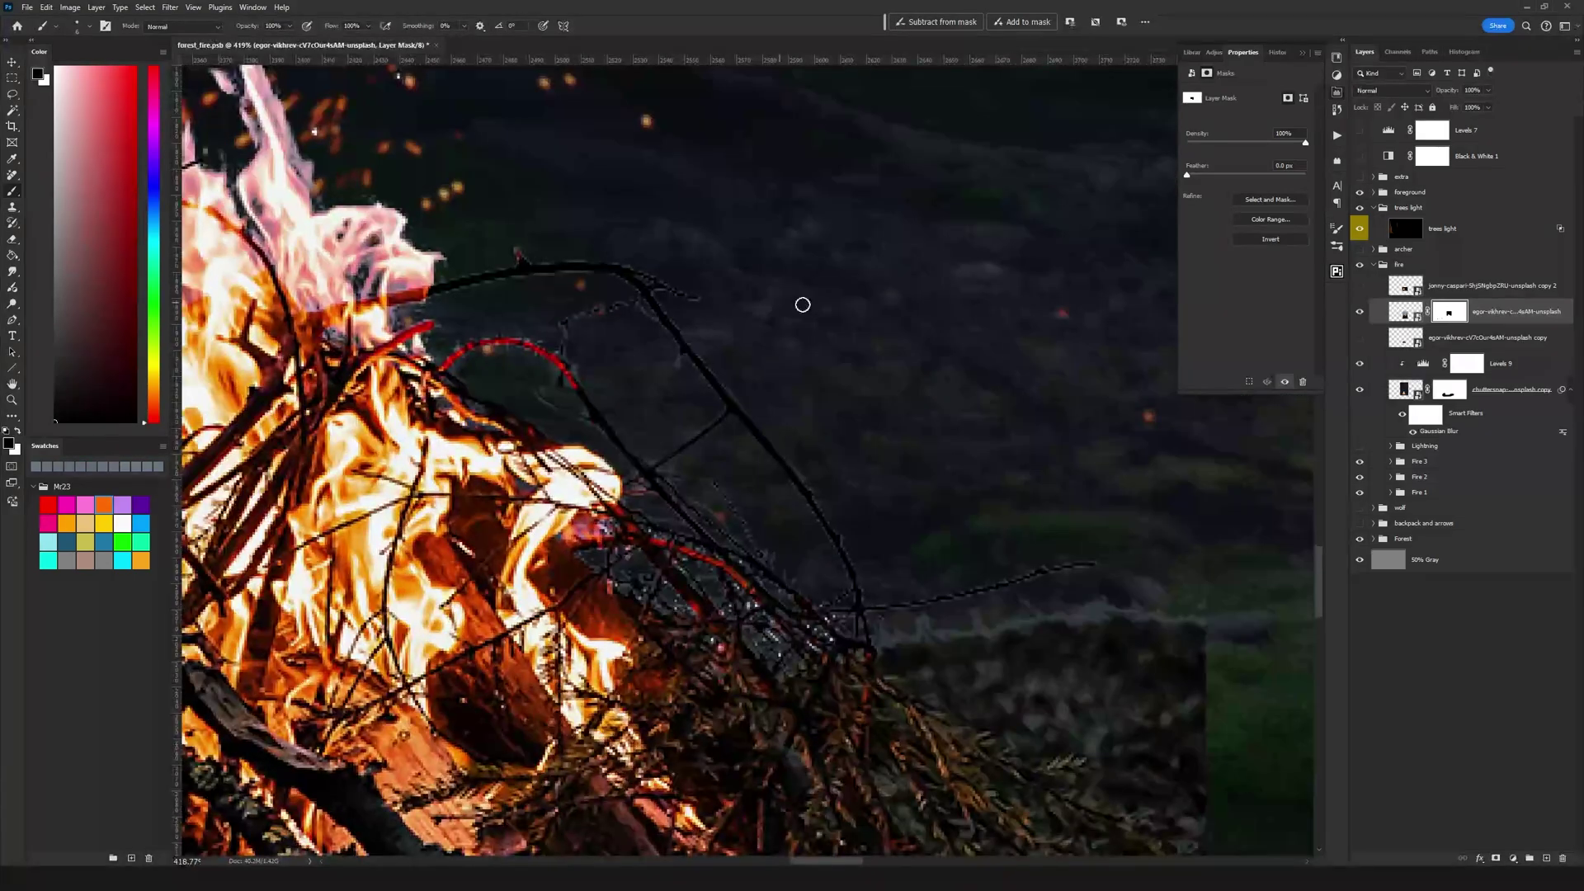
{"action": "scroll", "coordinate": [627, 296], "scroll_direction": "up", "scroll_amount": 1}
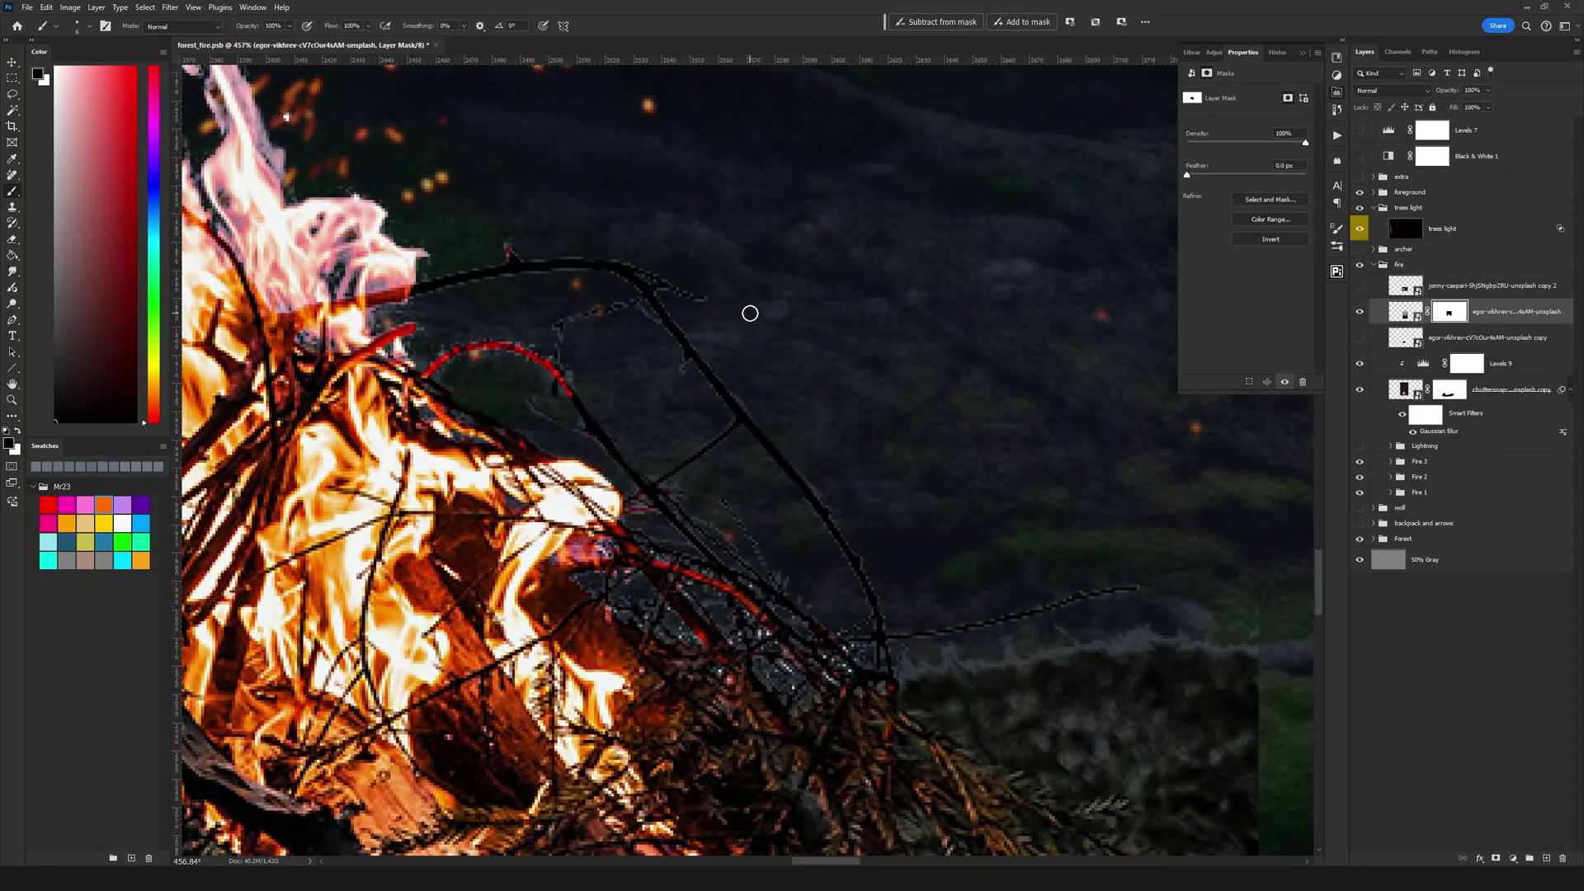
Choose a soft round brush from the MR23 brushes and set its mode to Overlay for refining the branch-fire mask.
{"action": "key", "text": "v"}
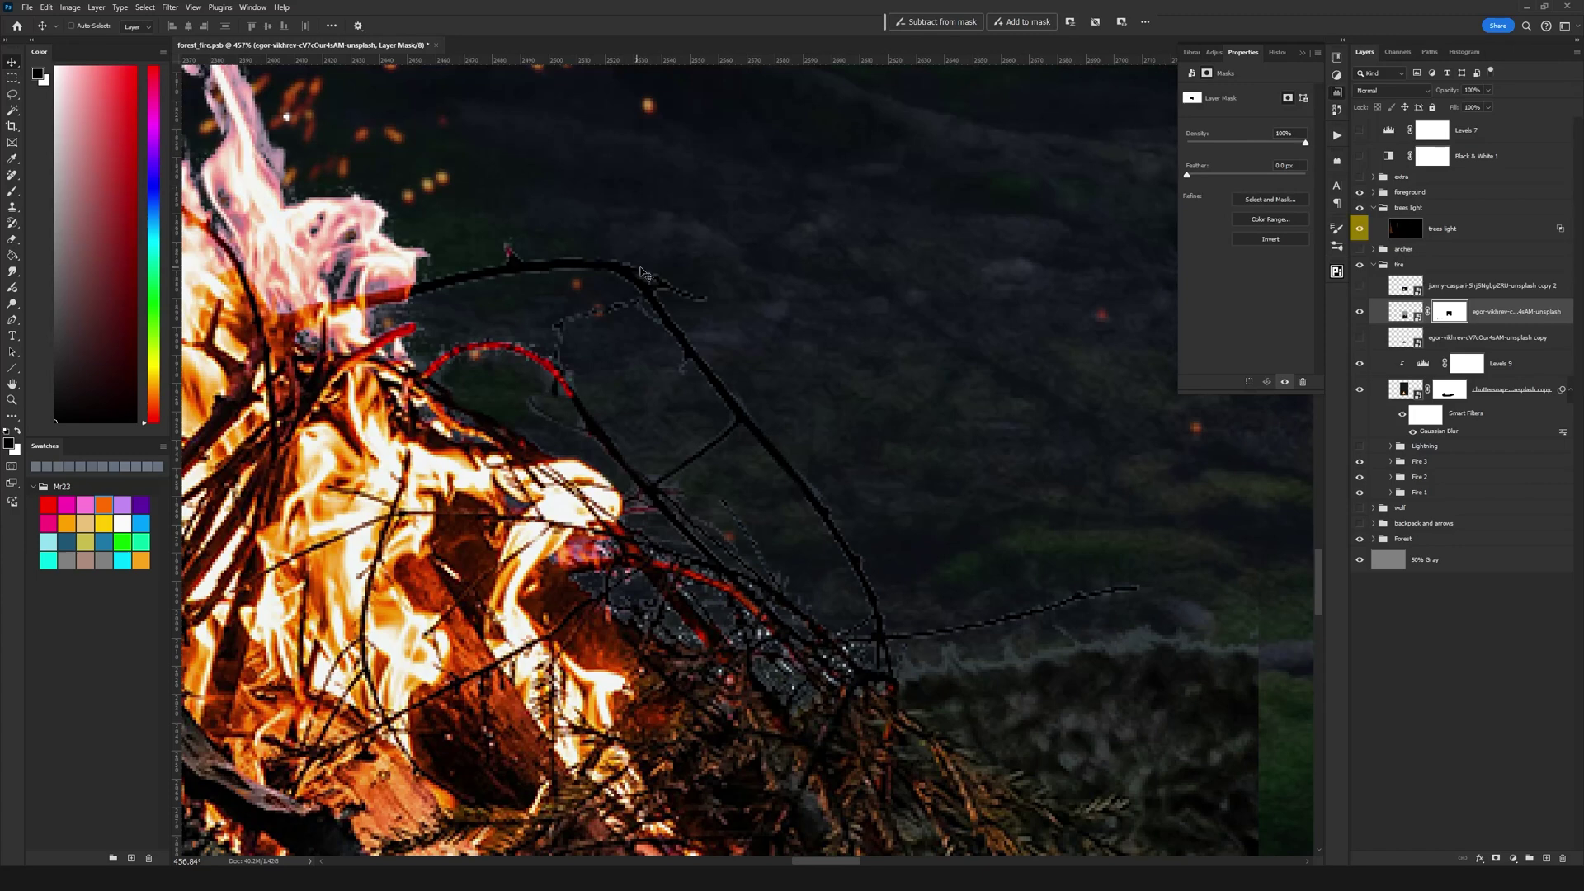
{"action": "key", "text": "b"}
{"action": "right_click", "coordinate": [485, 200]}
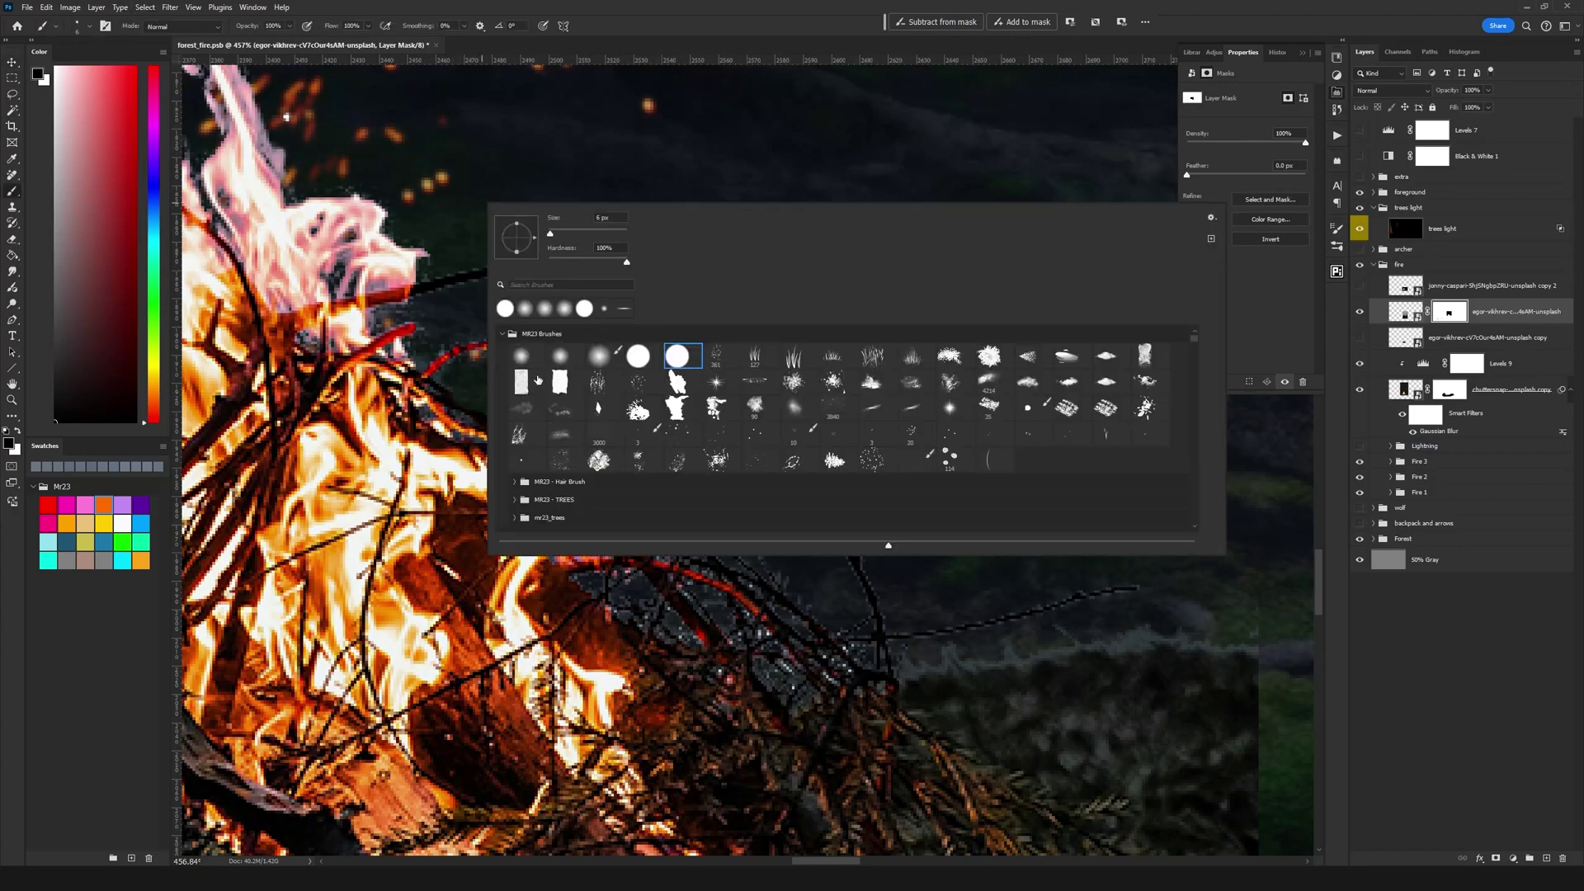
{"action": "double_click", "coordinate": [529, 360]}
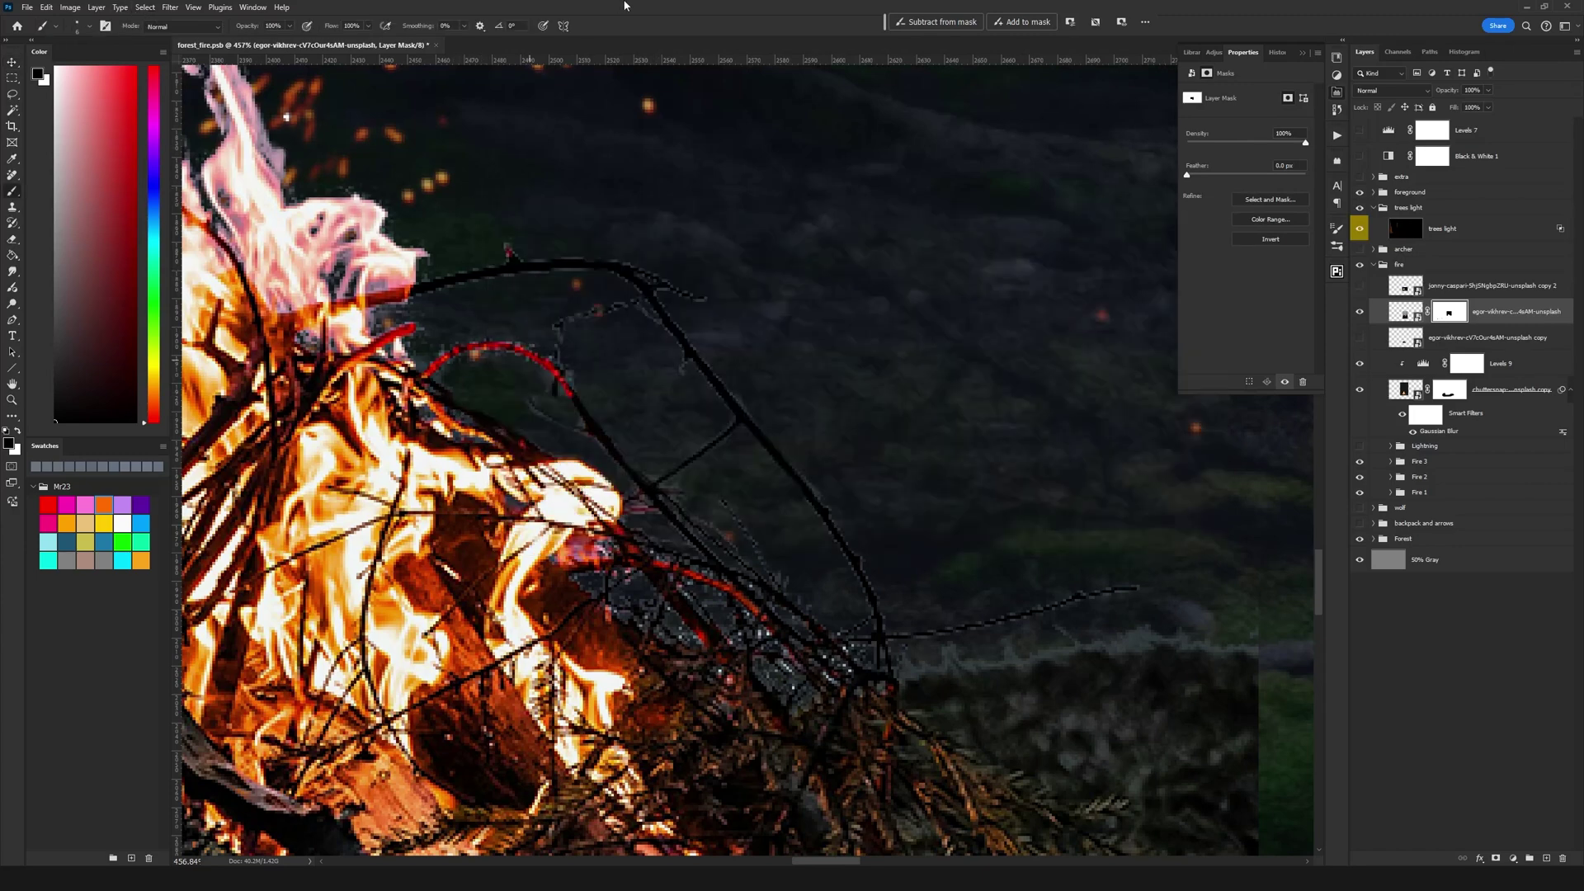
{"action": "left_click", "coordinate": [188, 28]}
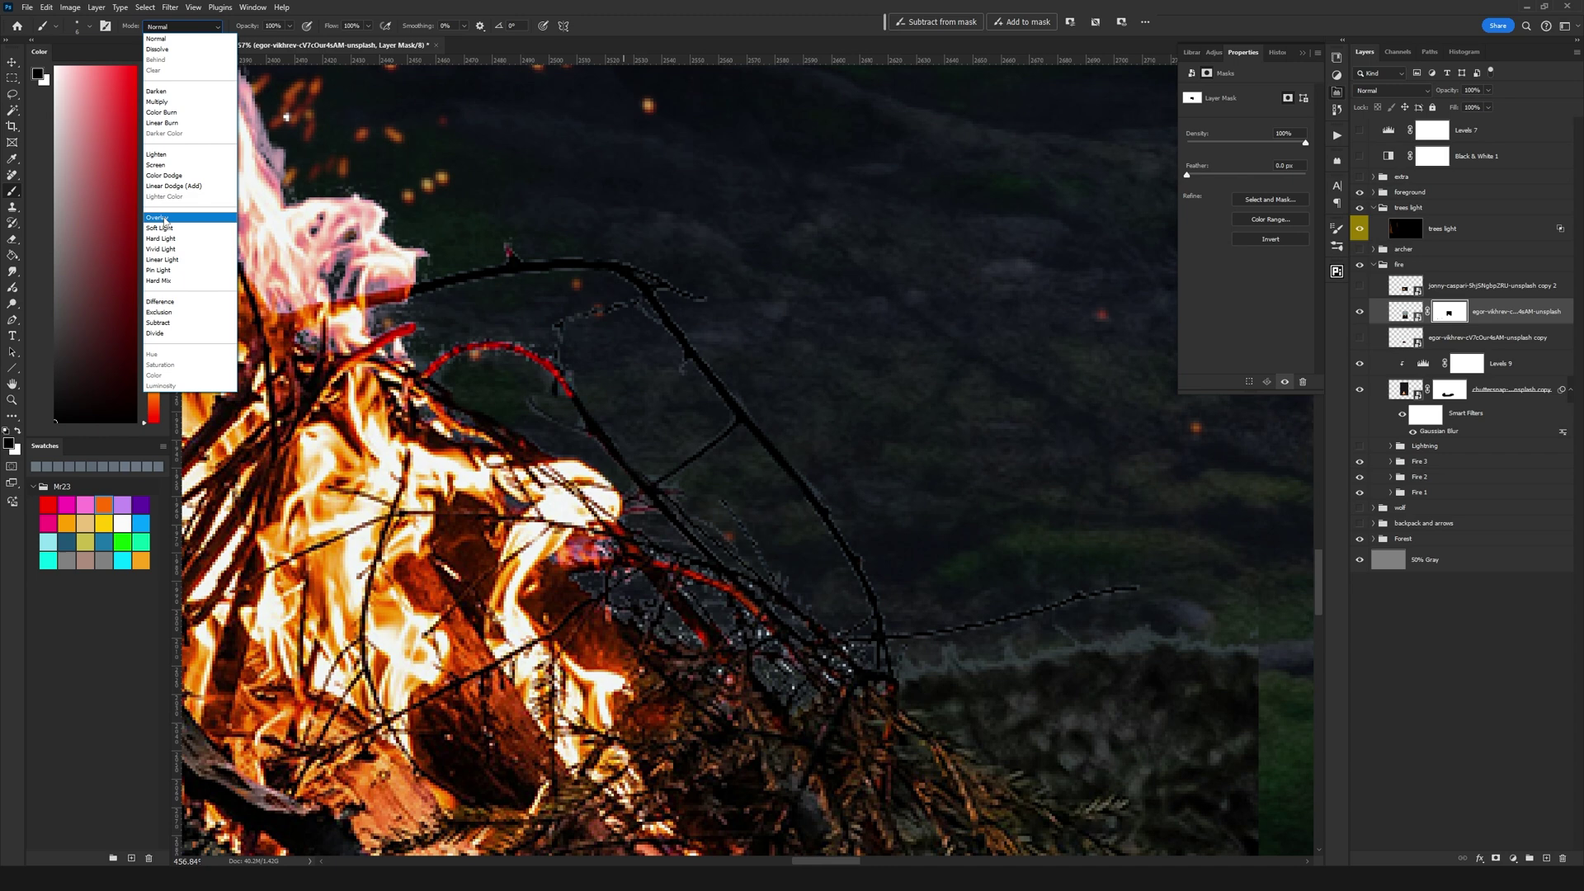
{"action": "left_click", "coordinate": [161, 217]}
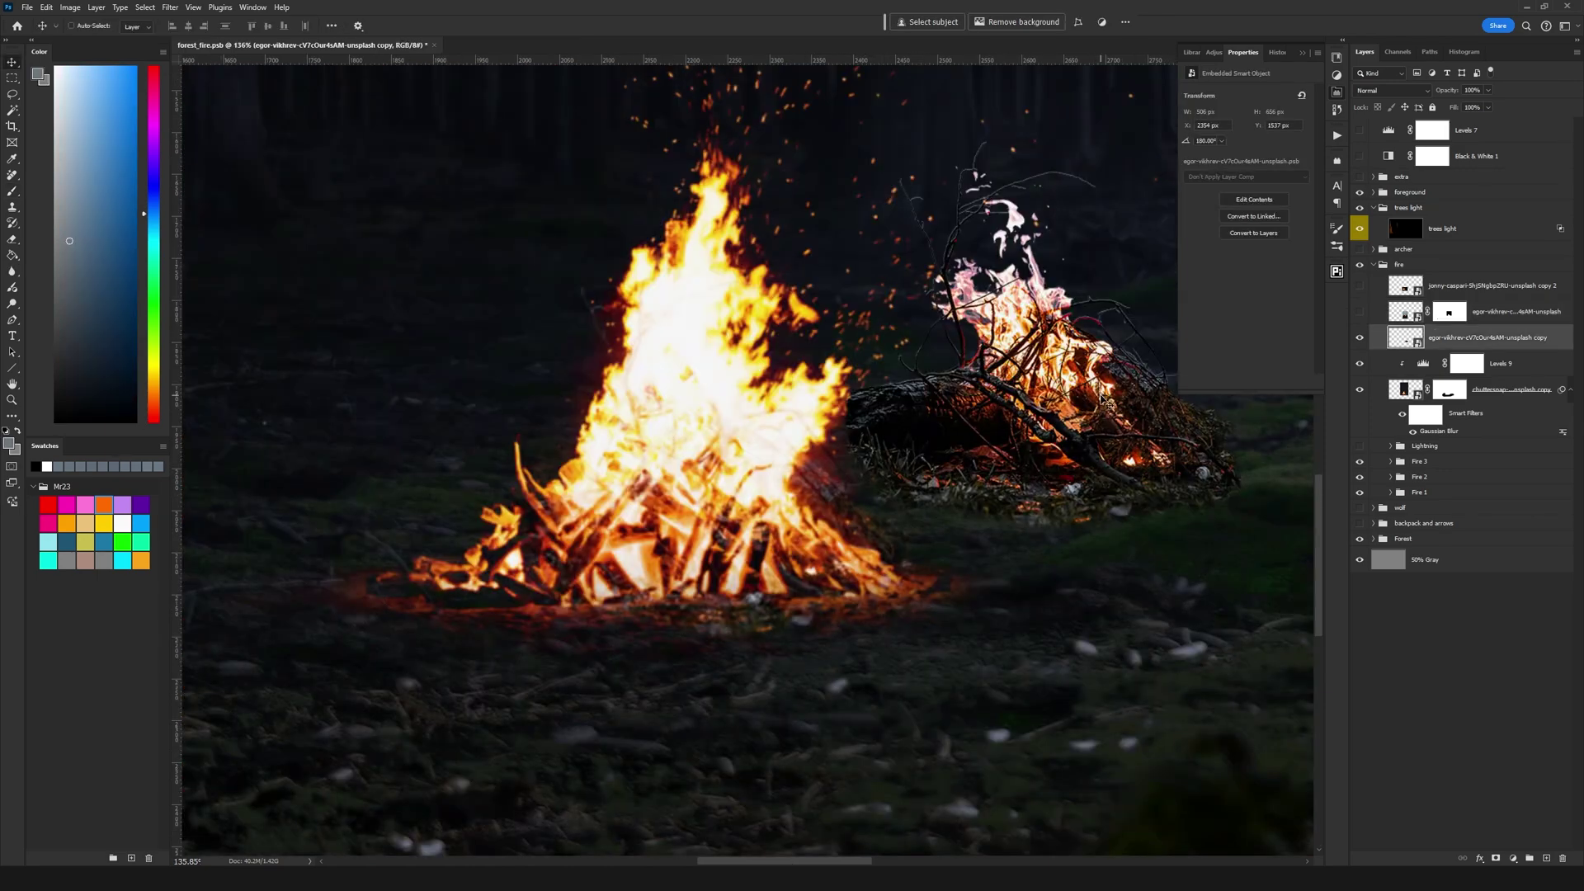
Move the cut-out branch-fire copy over the base of the large fire and check the fit.
{"action": "left_click_drag", "start_coordinate": [1106, 402], "coordinate": [793, 510]}
{"action": "key", "text": "Tab"}
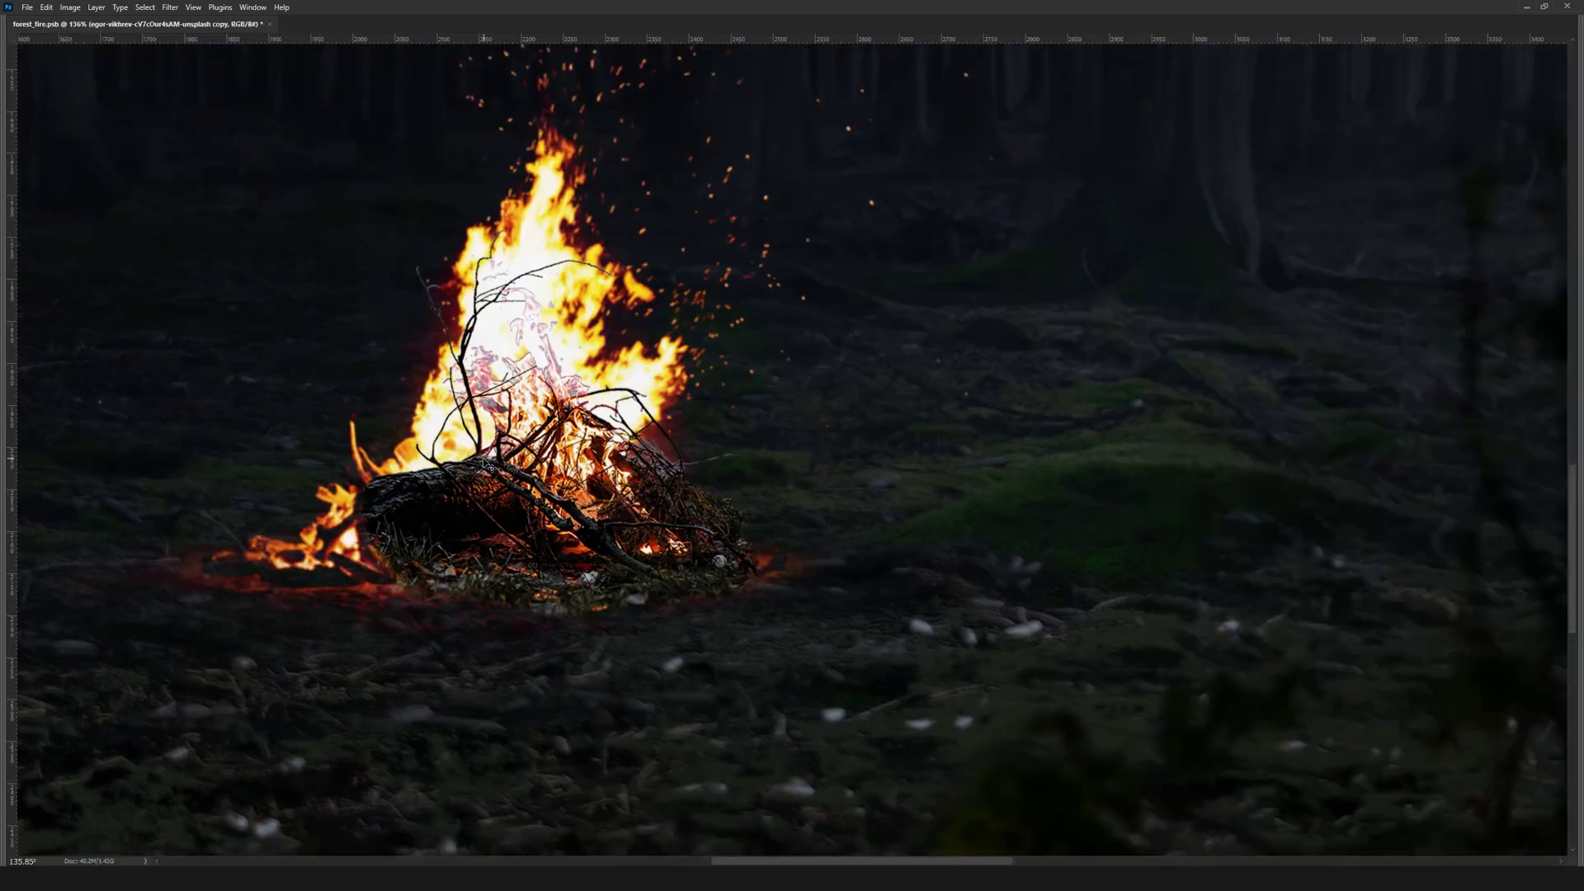
{"action": "scroll", "coordinate": [509, 452], "scroll_direction": "up", "scroll_amount": 3}
{"action": "scroll", "coordinate": [525, 441], "scroll_direction": "up", "scroll_amount": 4}
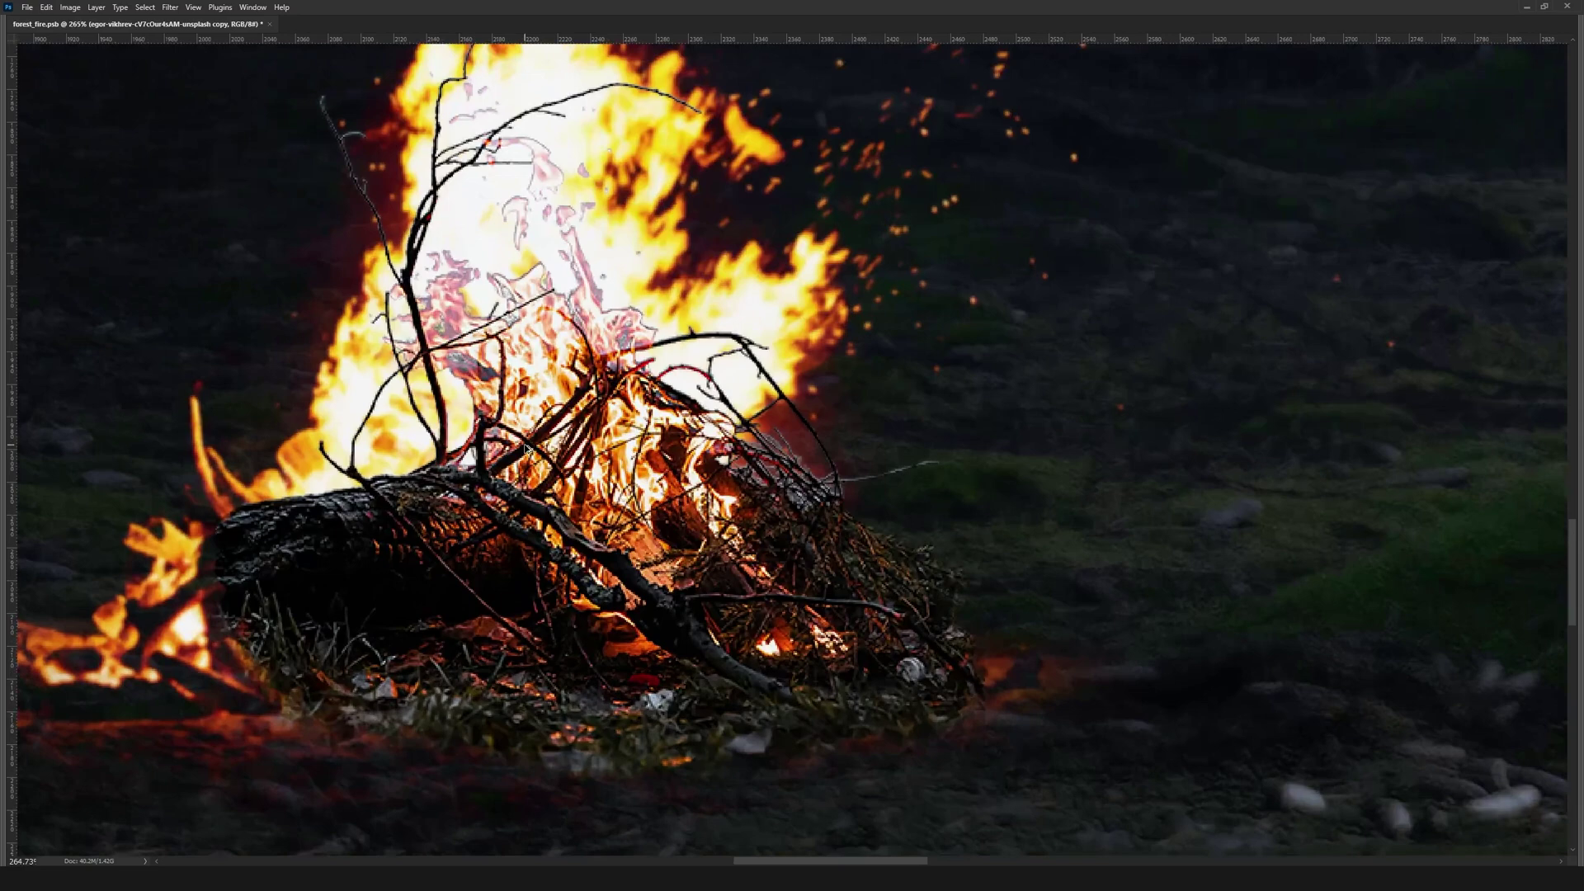
{"action": "scroll", "coordinate": [525, 440], "scroll_direction": "down", "scroll_amount": 4}
{"action": "key", "text": "Tab"}
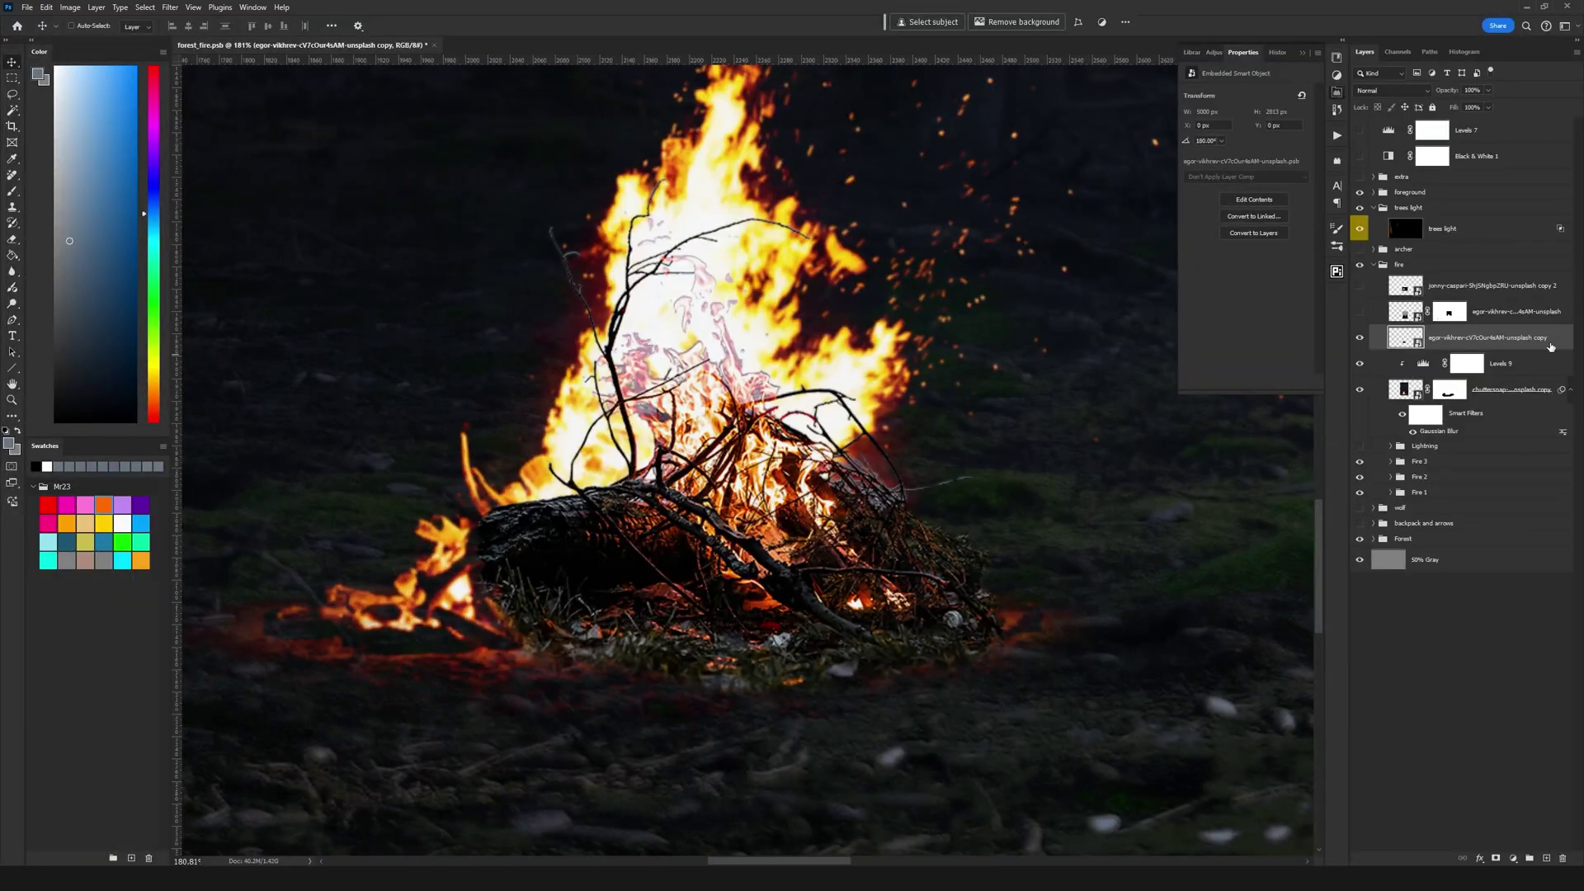
Apply a 1.1-pixel Gaussian Blur to the cut-out branch-fire copy.
{"action": "left_click", "coordinate": [168, 8]}
{"action": "mouse_move", "coordinate": [231, 200]}
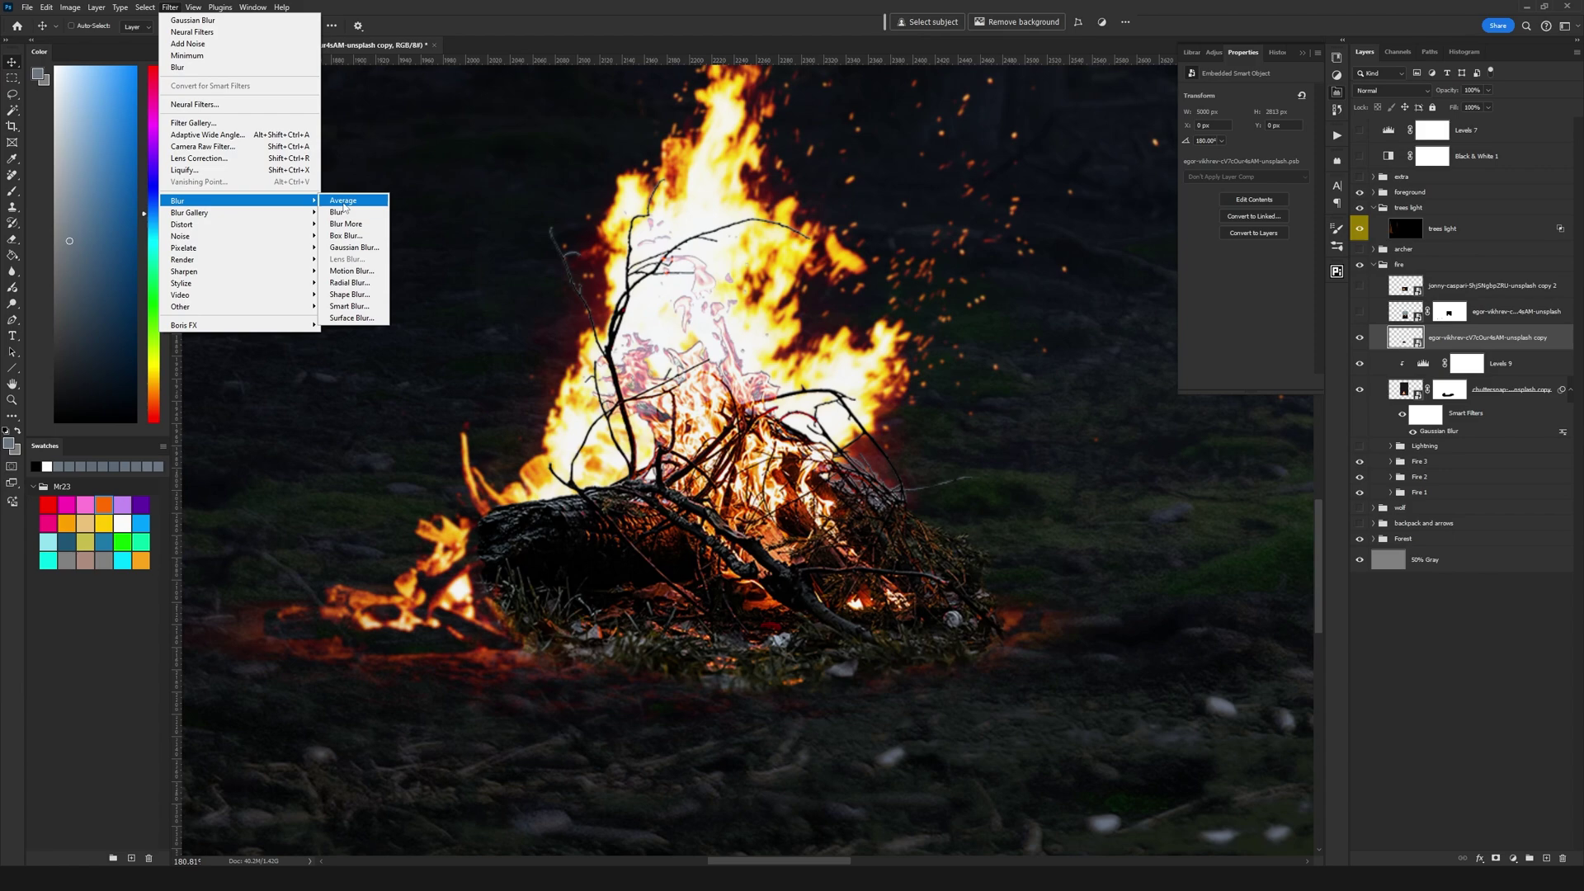
{"action": "left_click", "coordinate": [352, 247]}
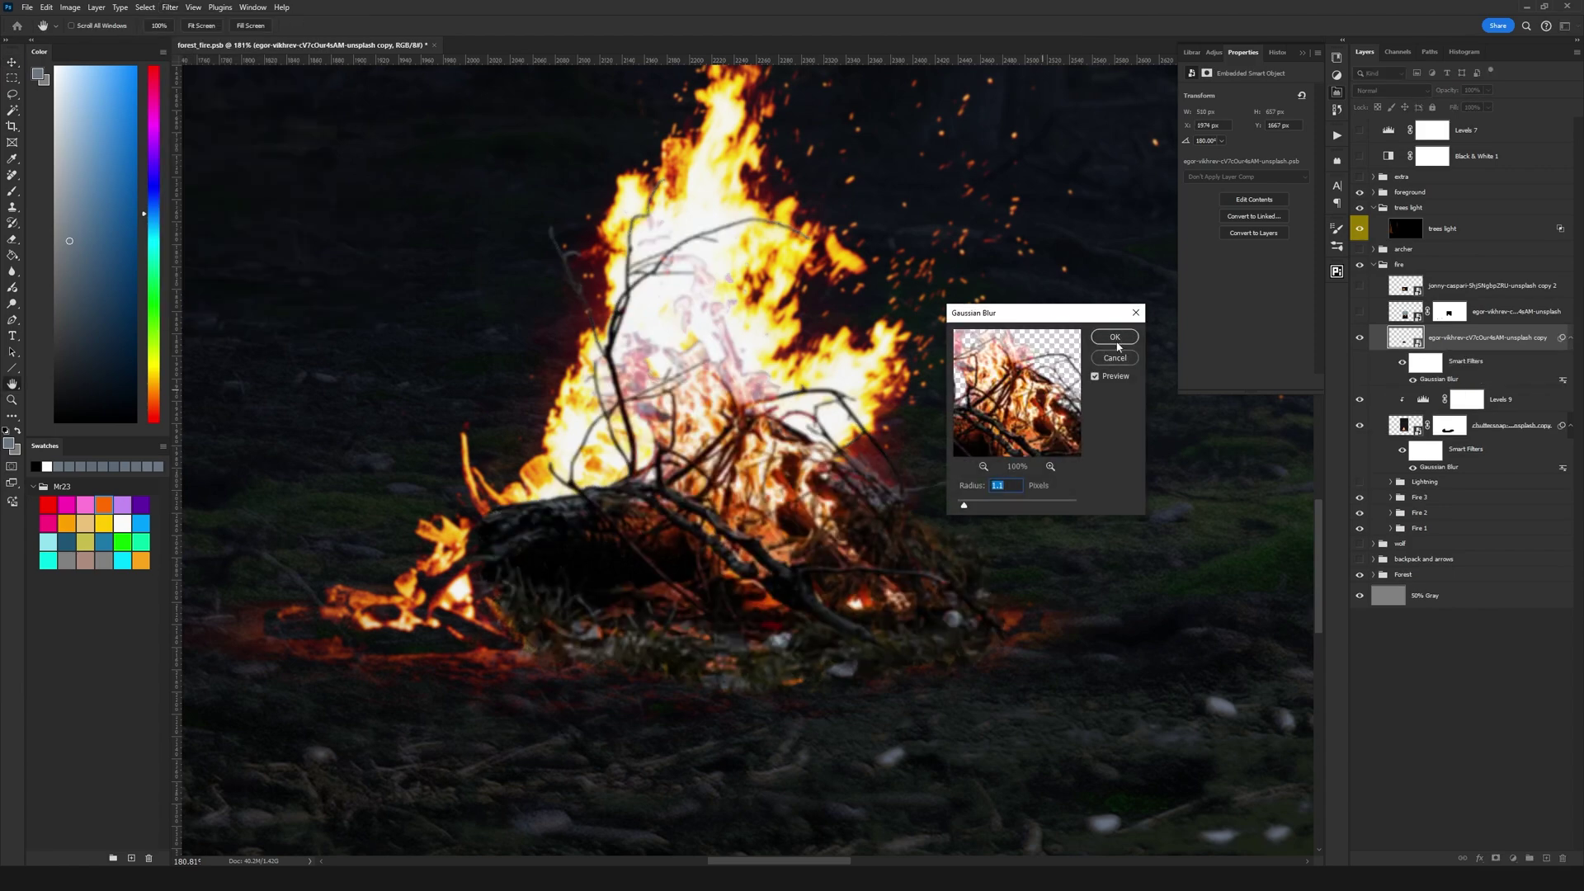
{"action": "left_click", "coordinate": [1116, 340]}
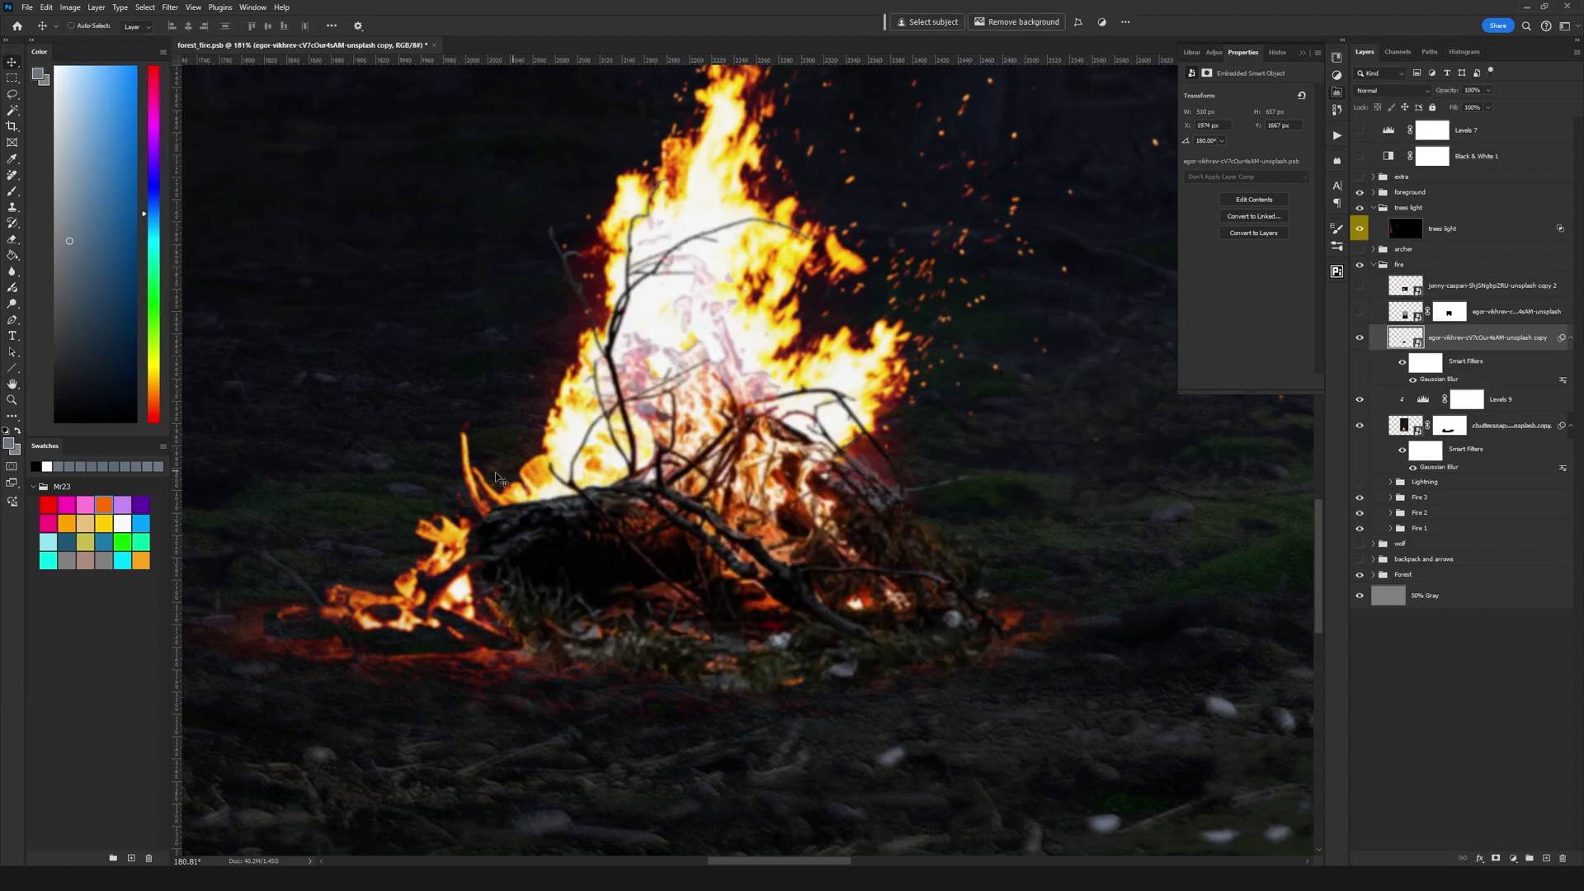
Preview the Screen blend mode on the cut-out branch-fire copy.
{"action": "scroll", "coordinate": [629, 596], "scroll_direction": "up", "scroll_amount": 2}
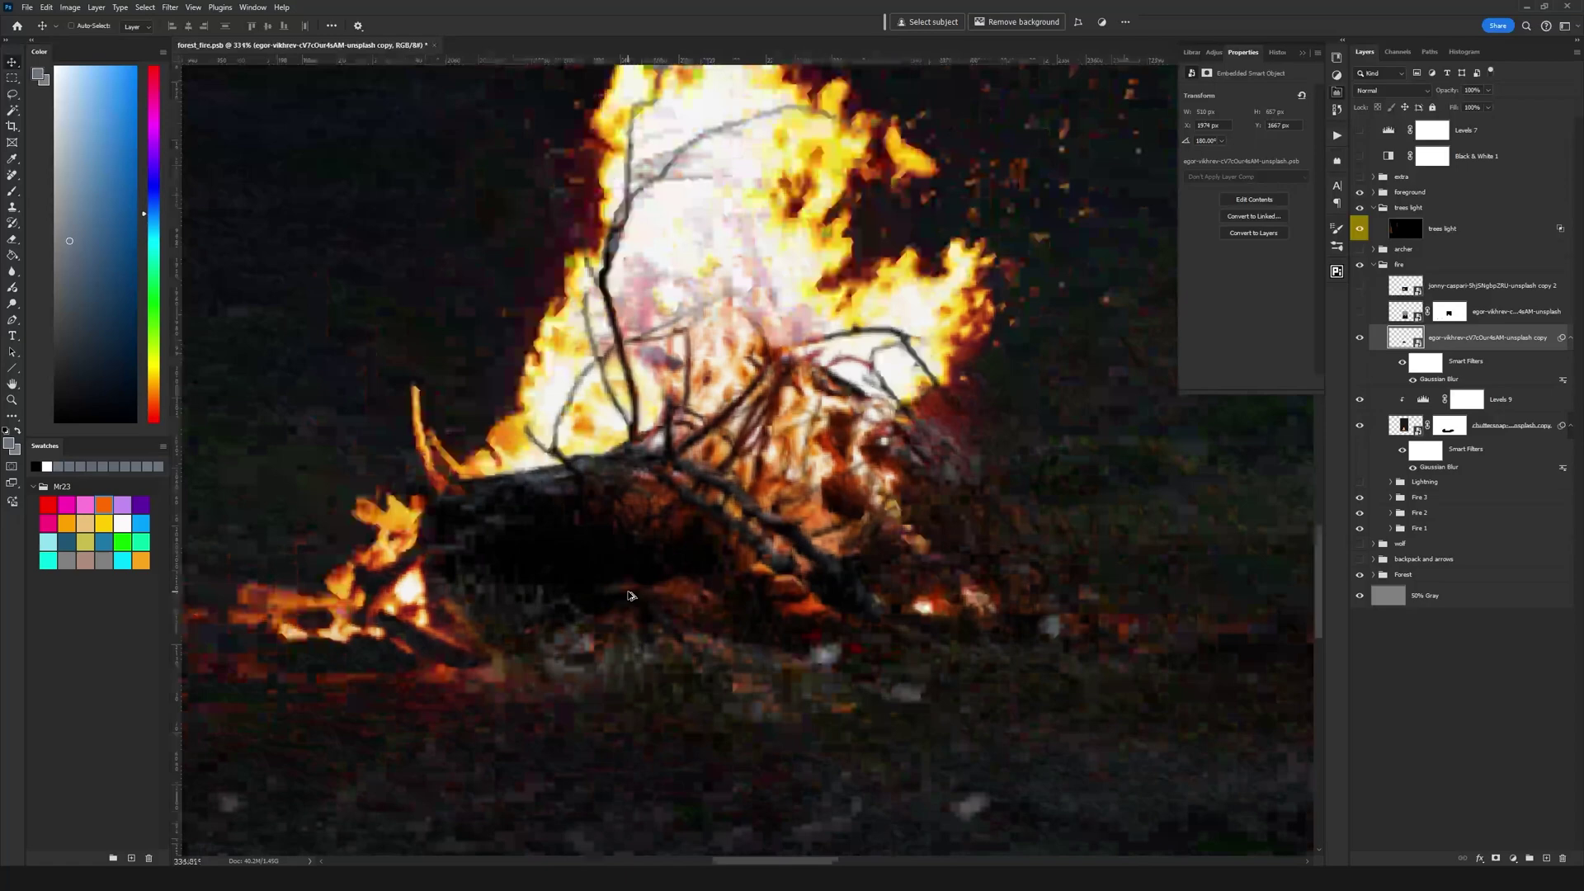
{"action": "left_click", "coordinate": [1379, 95]}
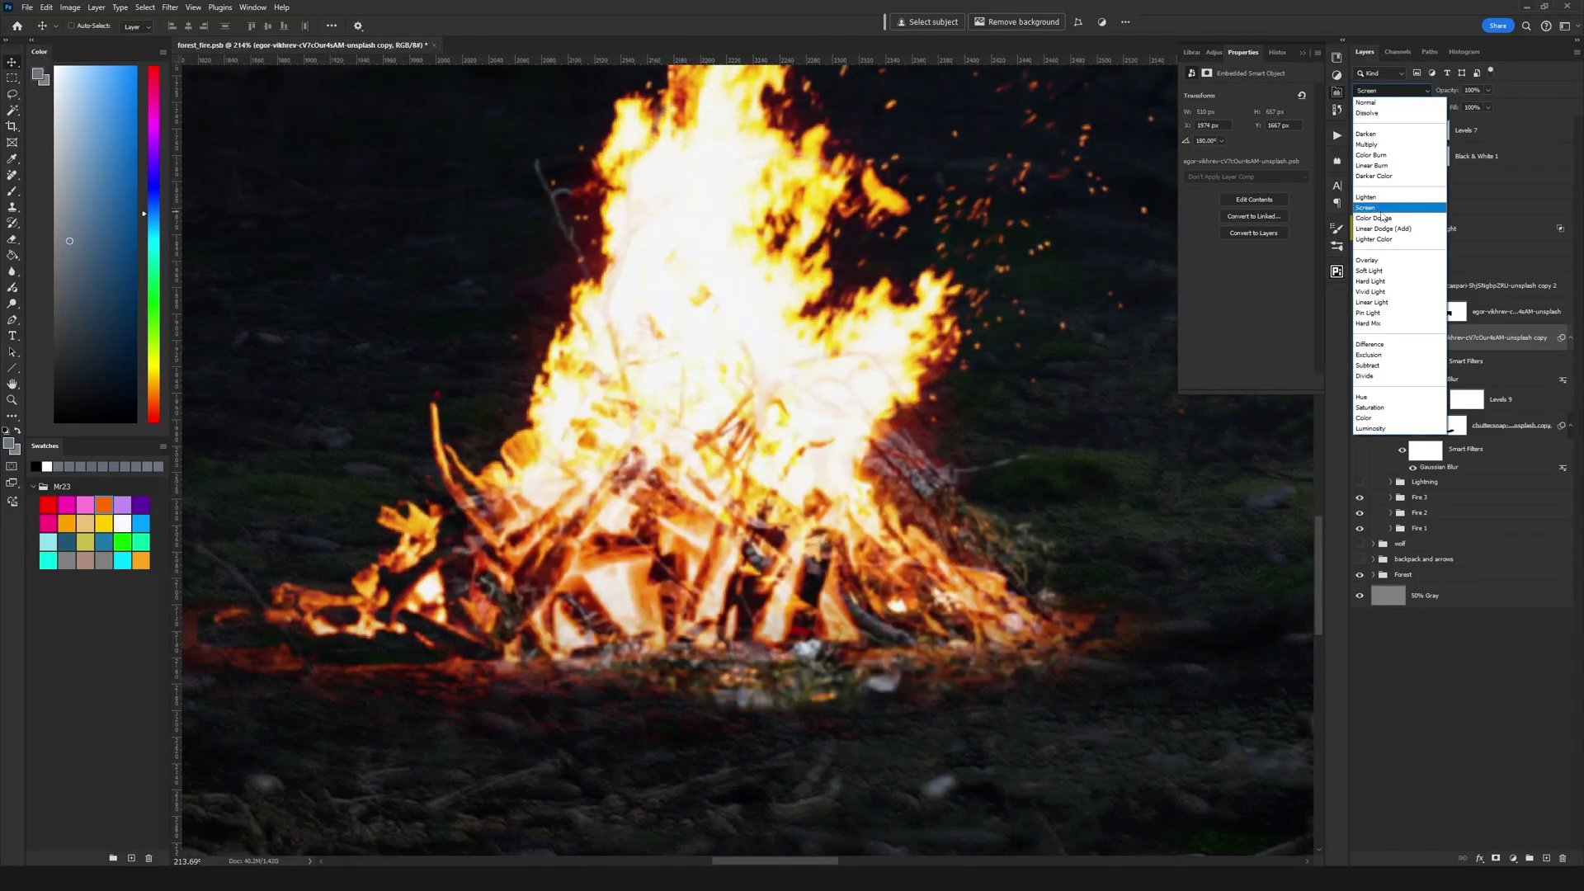
{"action": "left_click", "coordinate": [954, 317]}
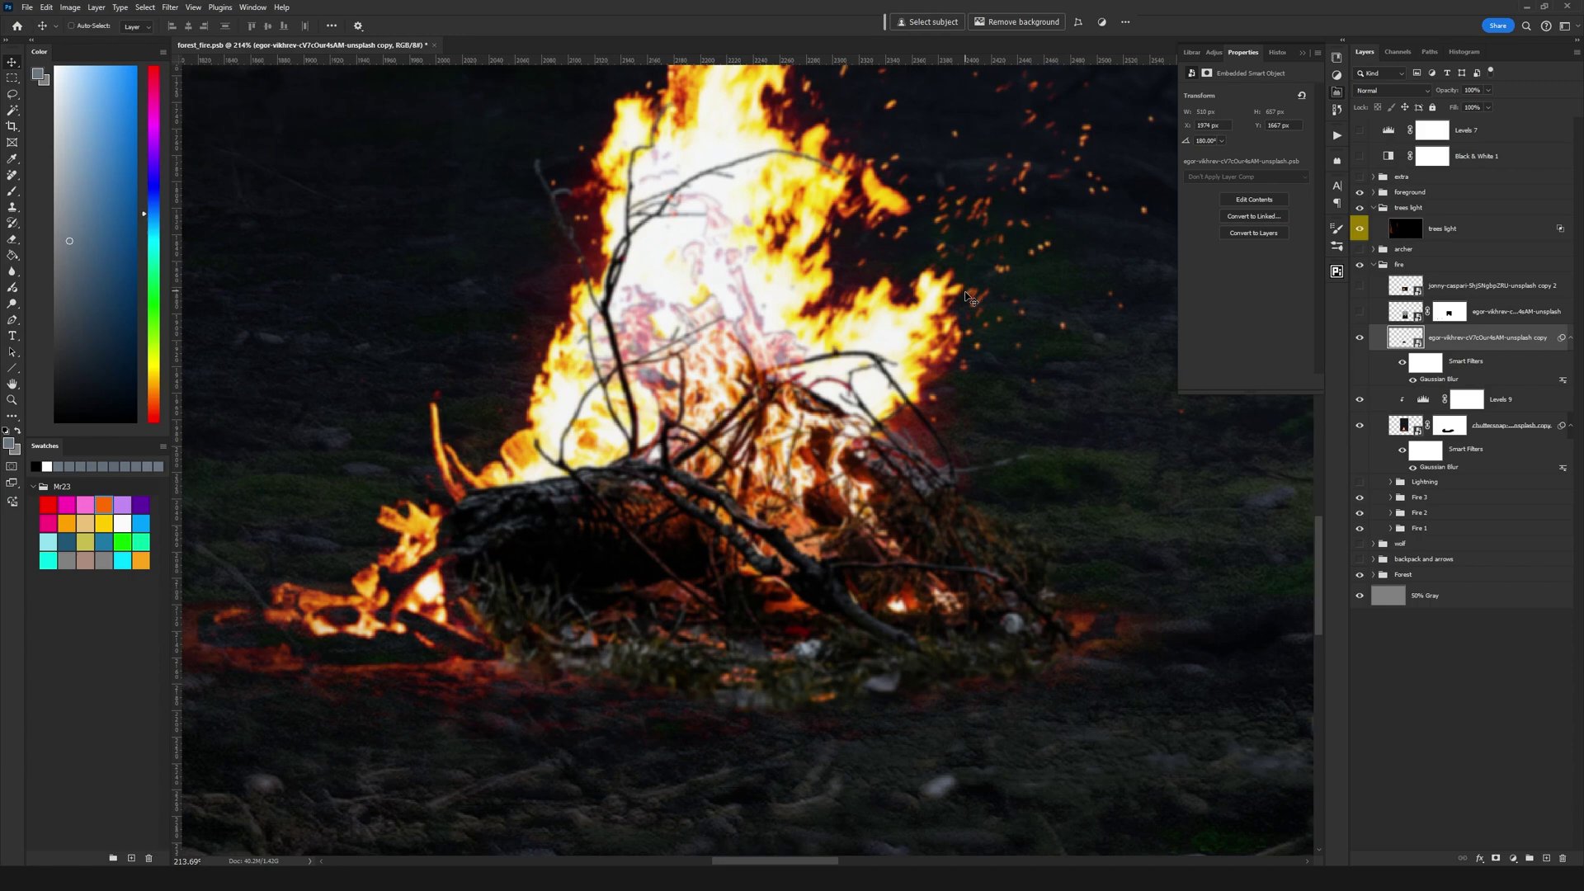
Add a near-black solid color fill layer (#09090b) above the cut-out branch-fire copy.
{"action": "left_click_drag", "start_coordinate": [966, 293], "coordinate": [980, 365]}
{"action": "scroll", "coordinate": [658, 644], "scroll_direction": "up", "scroll_amount": 4}
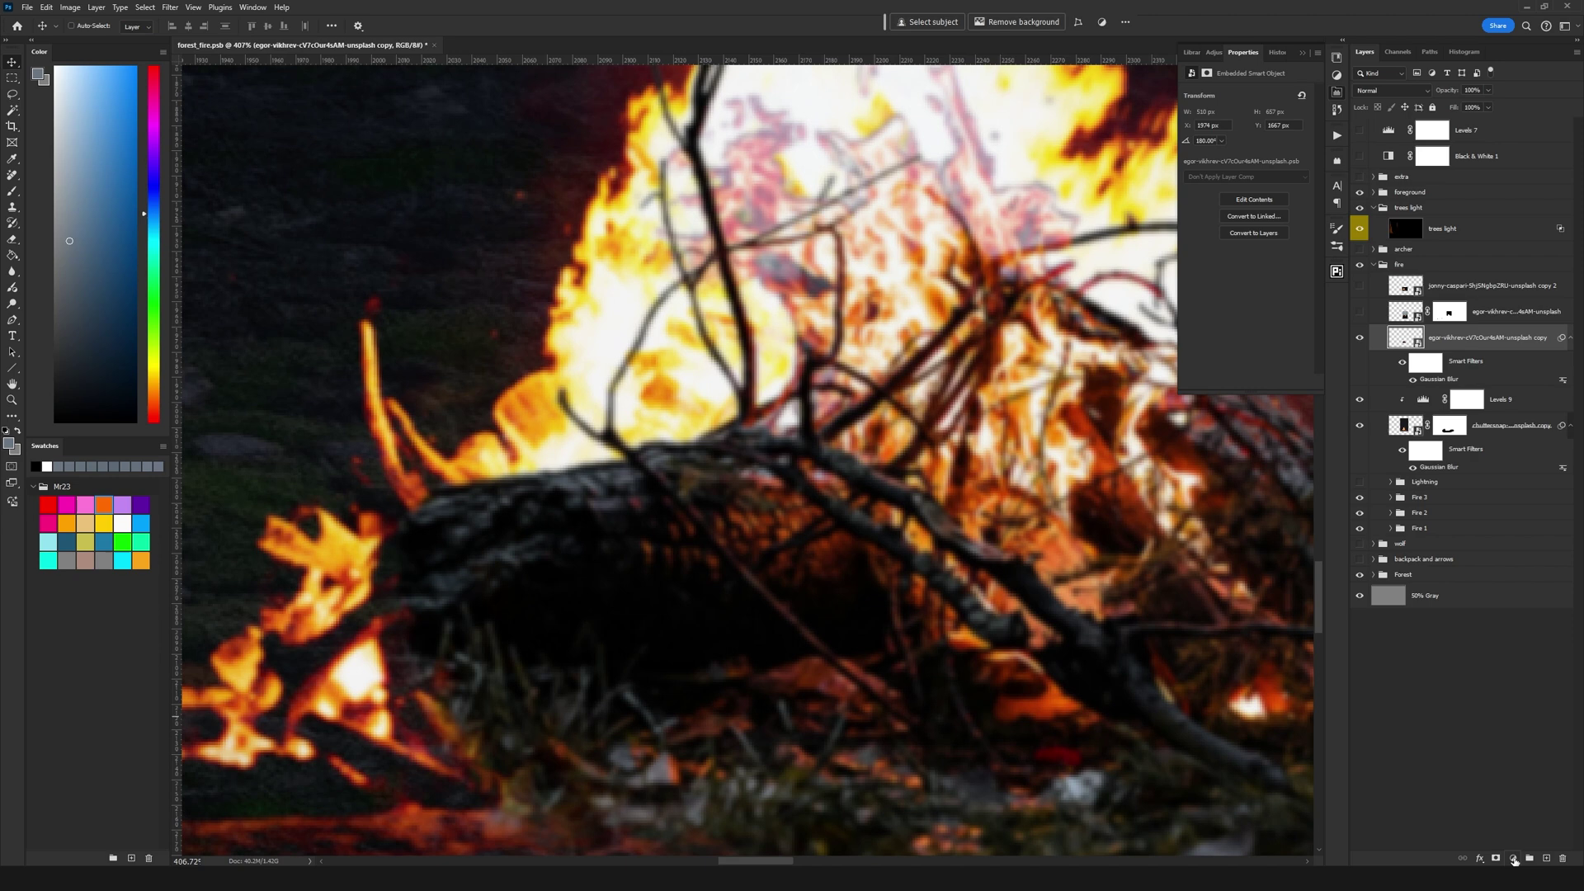
{"action": "left_click", "coordinate": [1514, 859]}
{"action": "left_click", "coordinate": [1509, 641]}
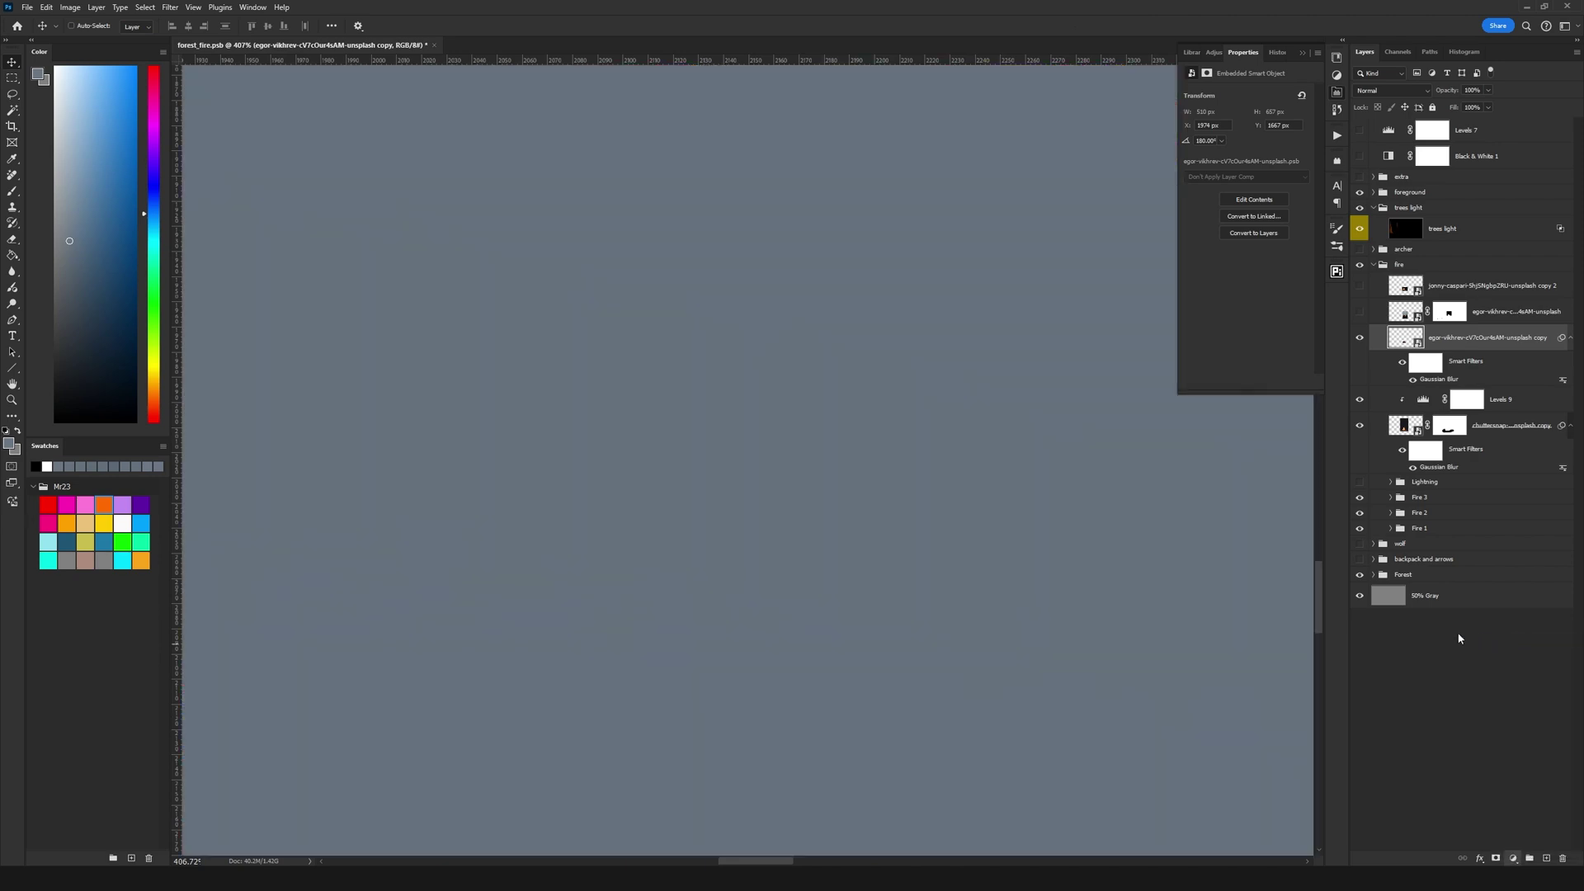
{"action": "left_click", "coordinate": [36, 466]}
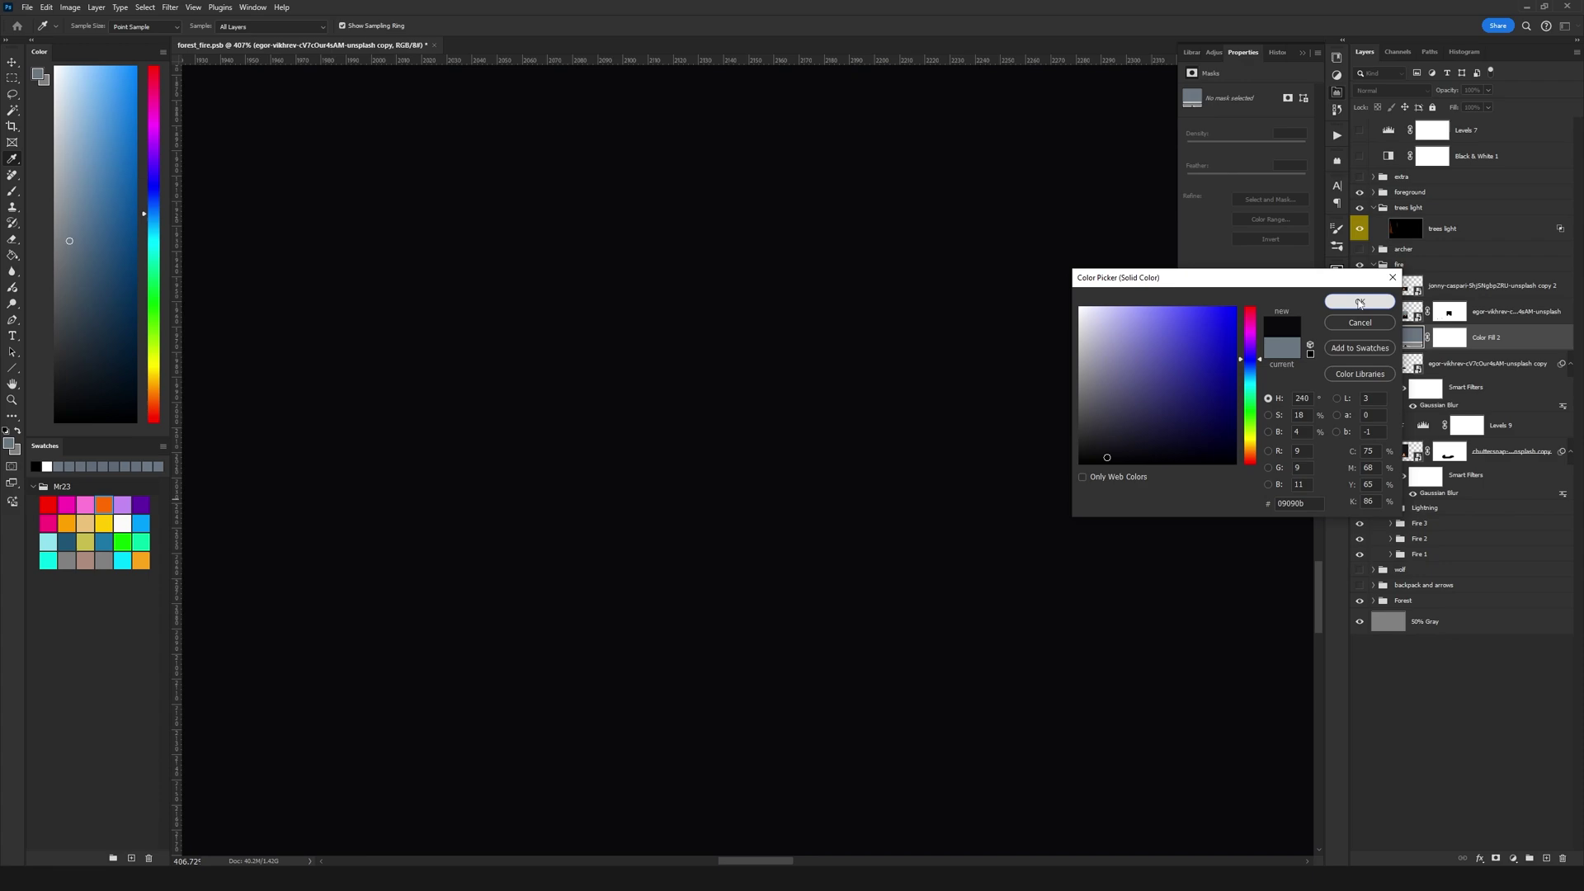
{"action": "left_click", "coordinate": [1360, 301]}
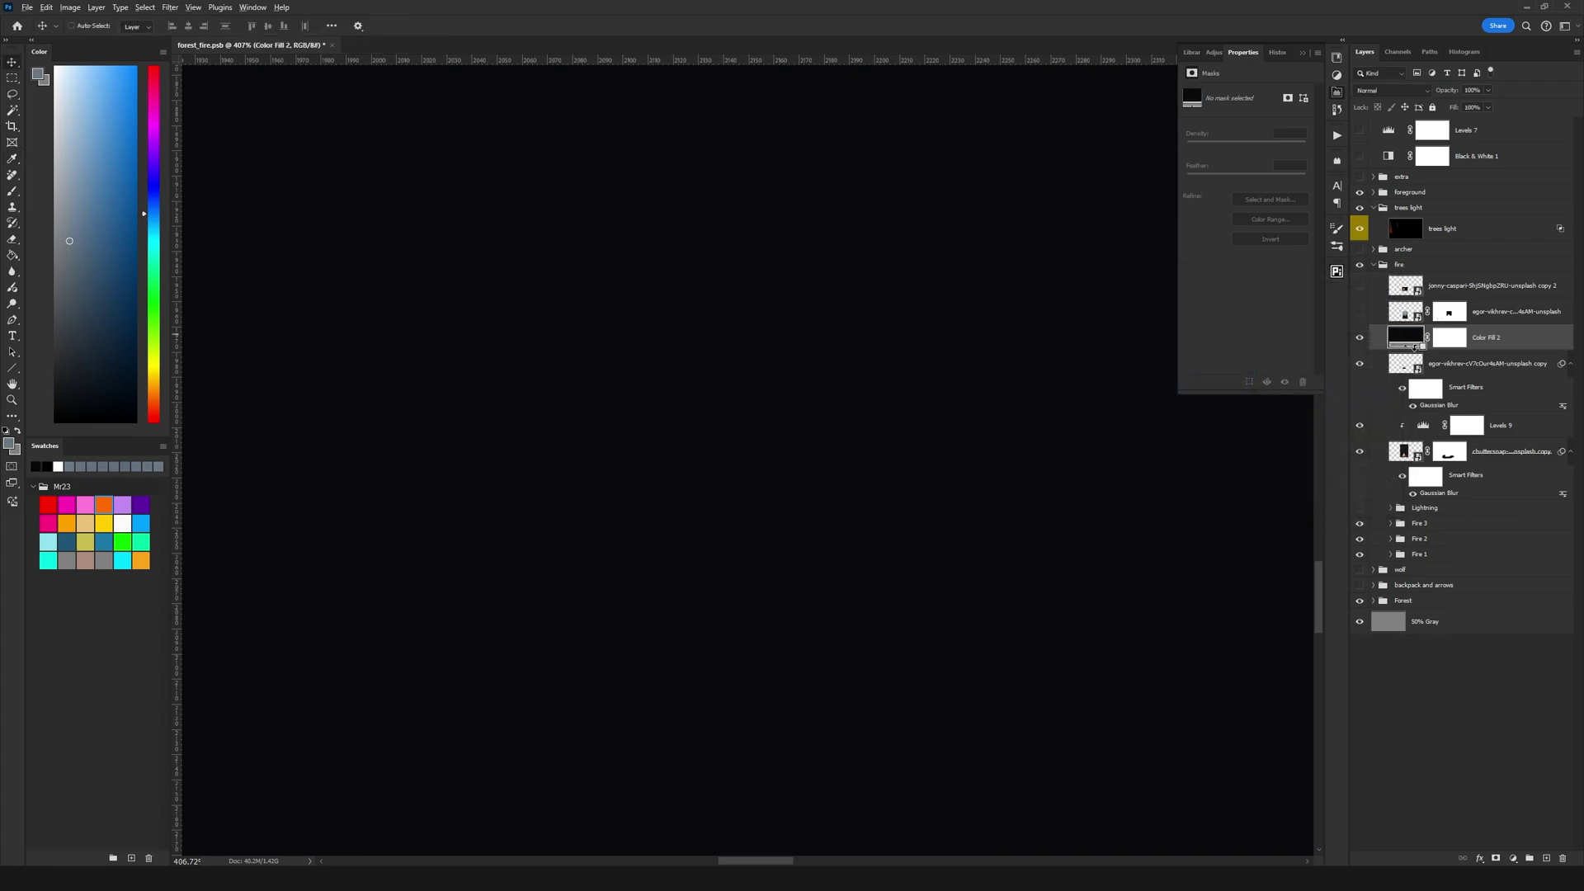
Clip the near-black fill to the branch-fire copy and set its blend mode to Lighter Color.
{"action": "left_click", "coordinate": [1416, 348], "text": "alt"}
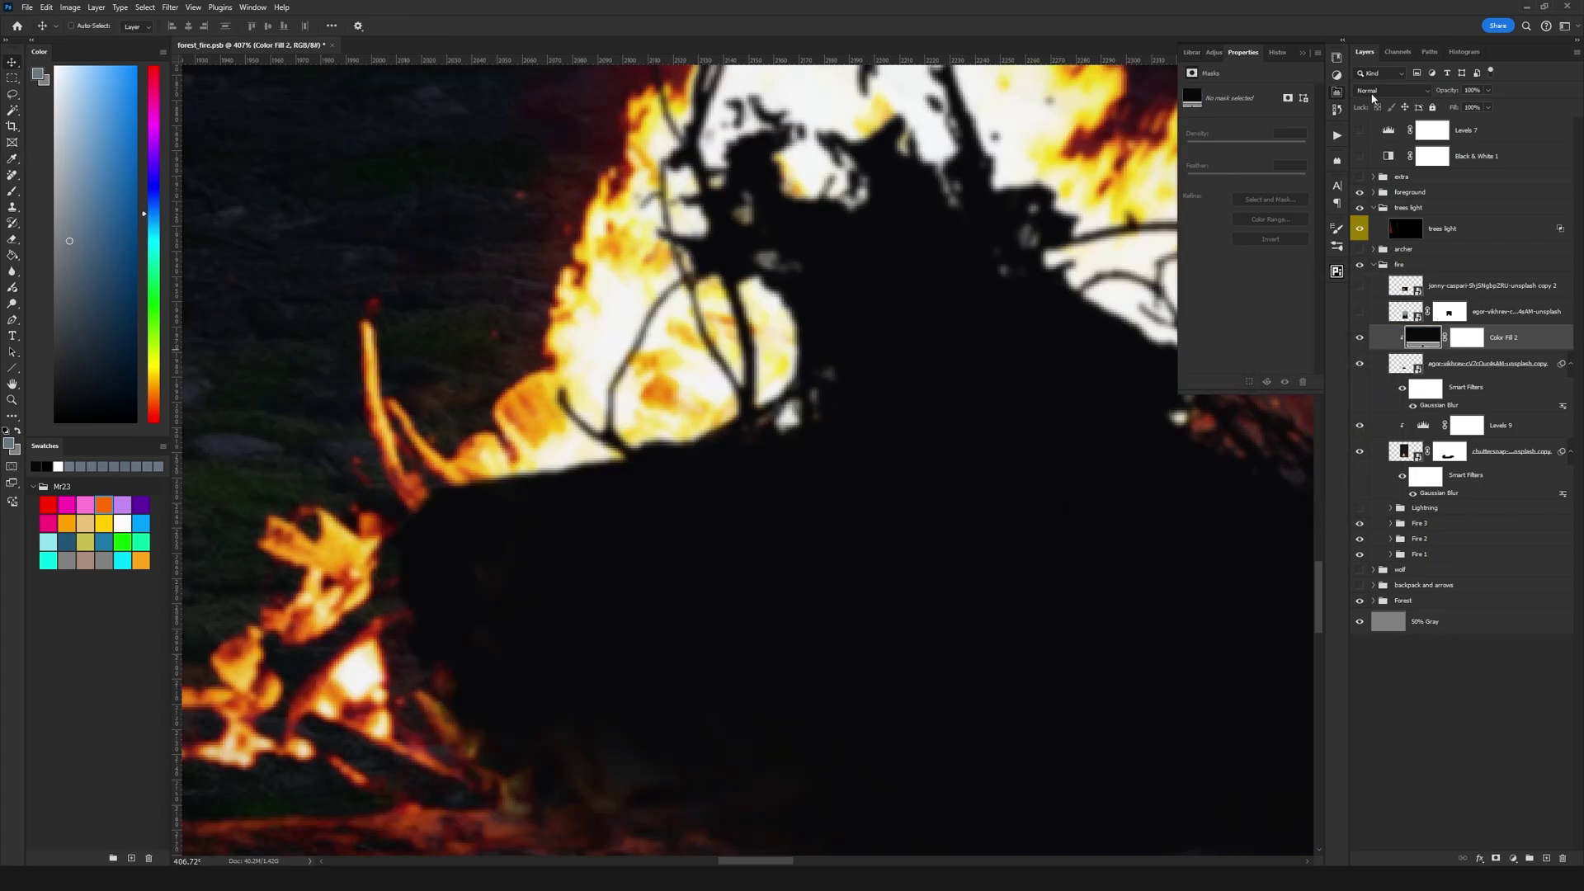
{"action": "left_click", "coordinate": [1373, 98]}
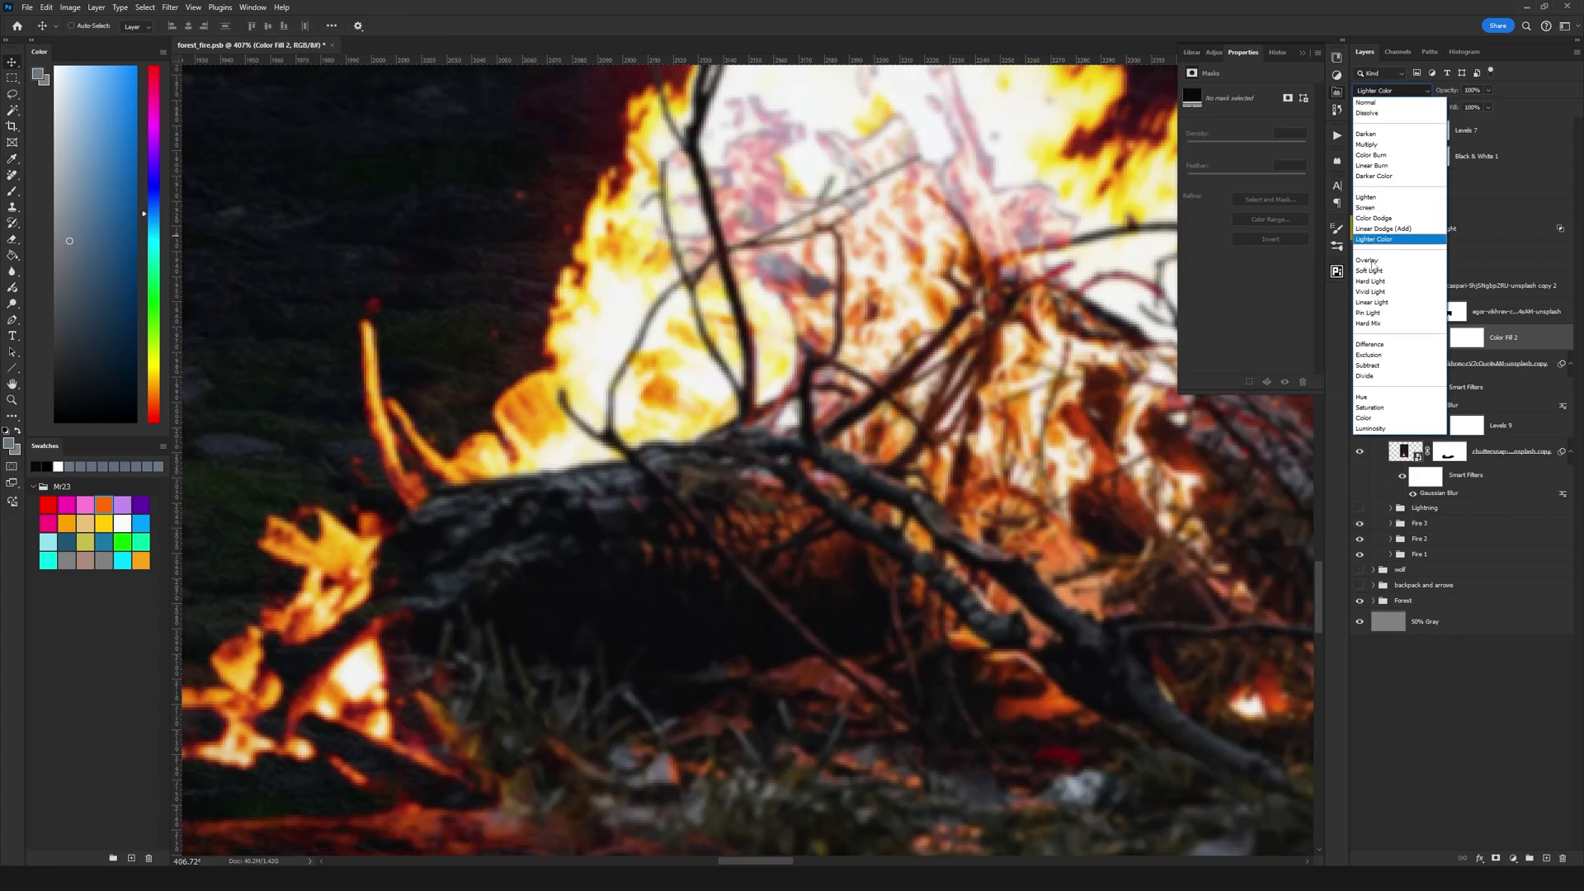
{"action": "left_click", "coordinate": [1395, 239]}
{"action": "scroll", "coordinate": [543, 700], "scroll_direction": "down", "scroll_amount": 2}
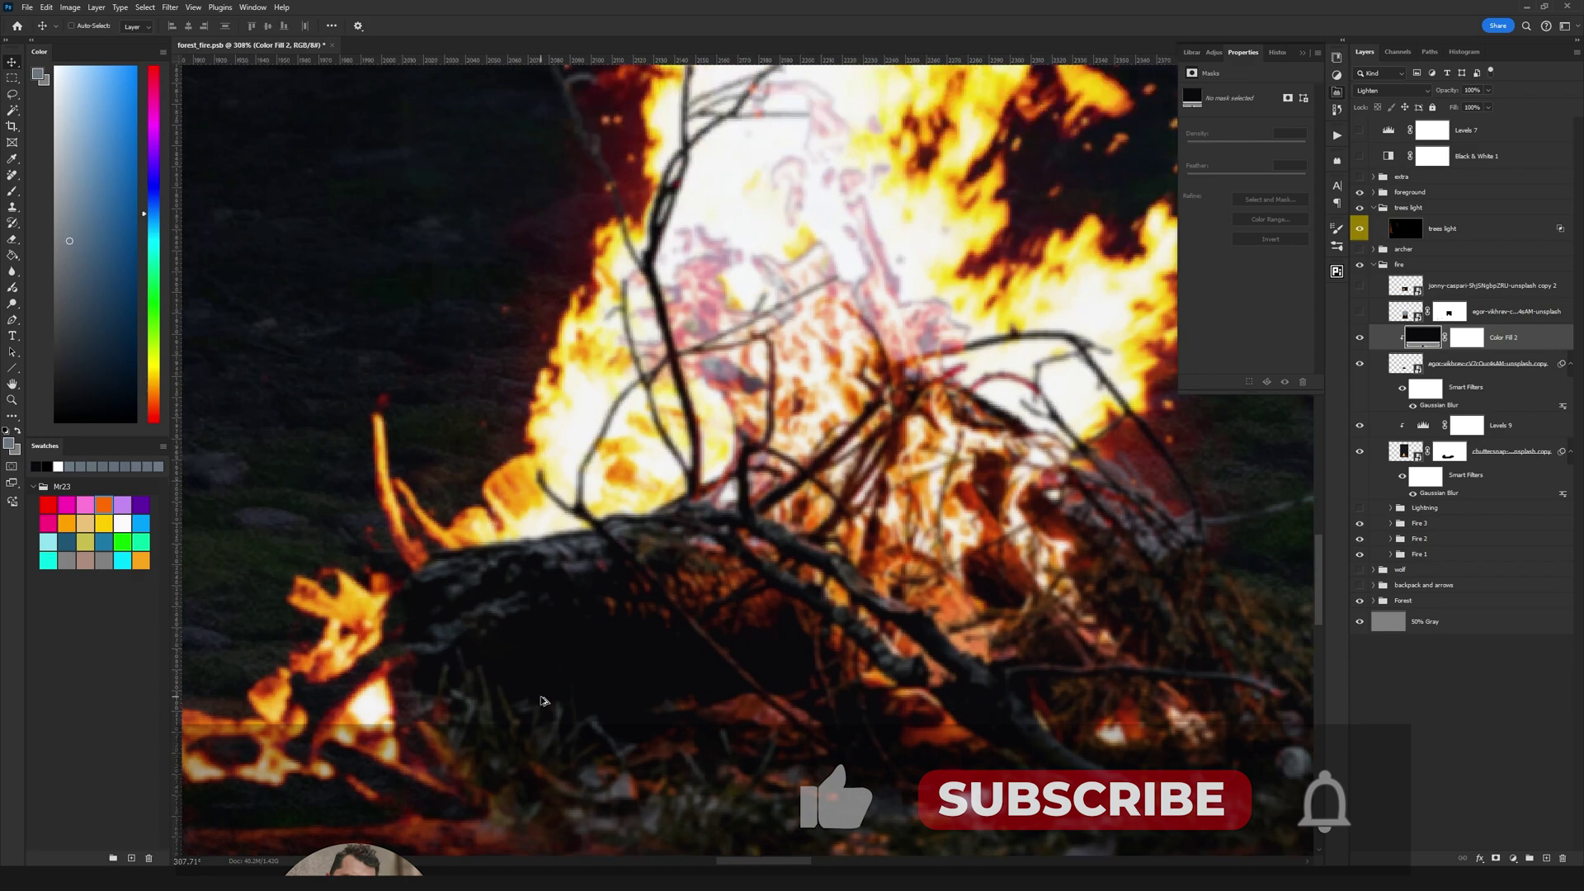
{"action": "scroll", "coordinate": [678, 525], "scroll_direction": "up", "scroll_amount": 4}
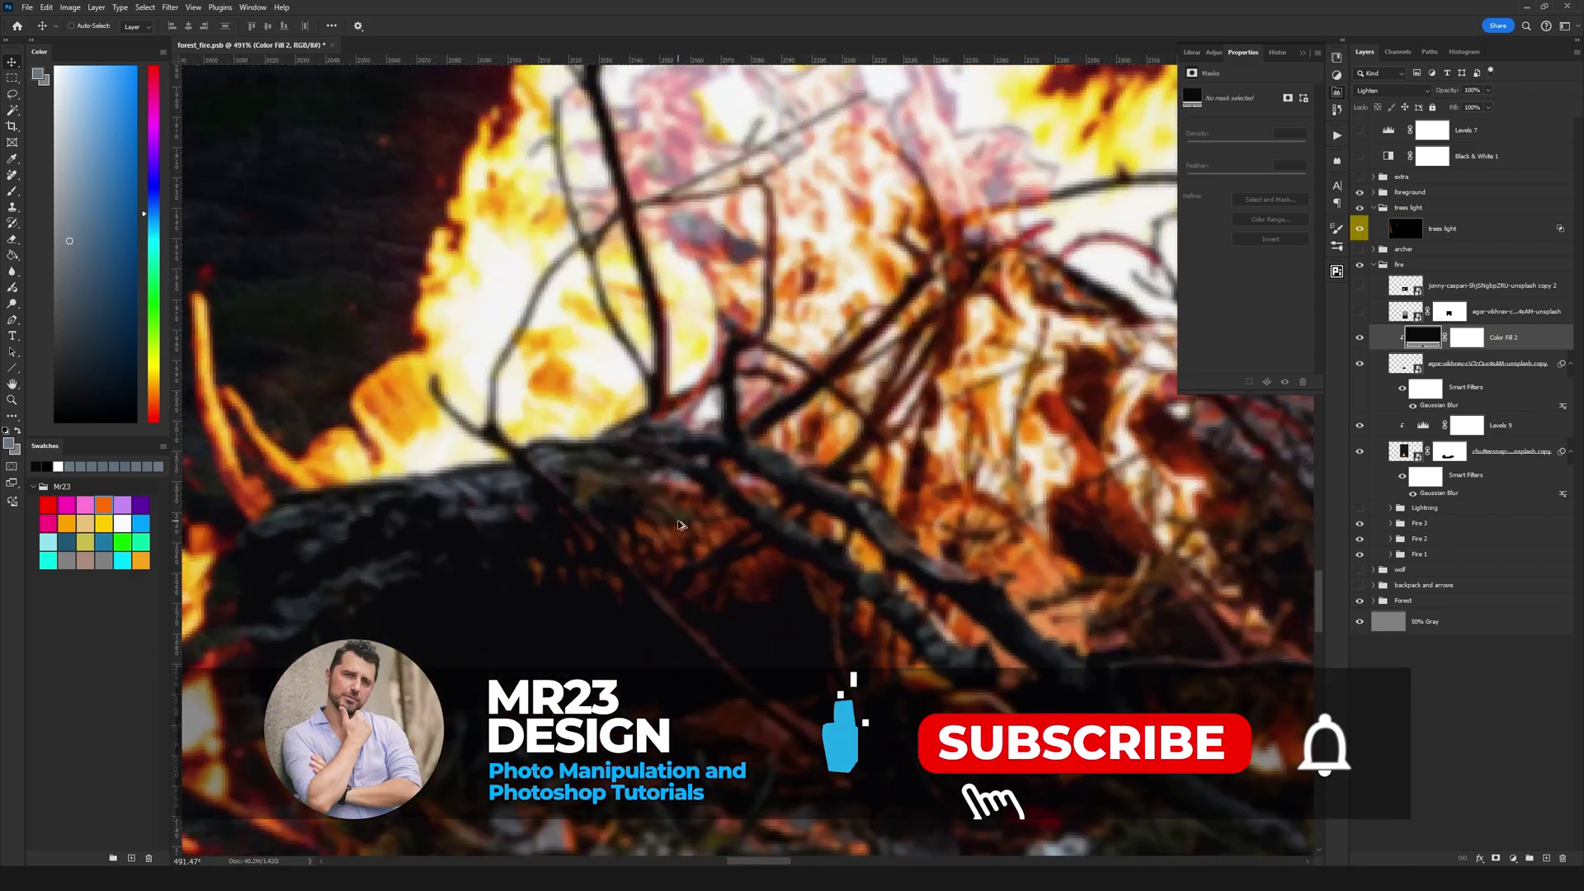
{"action": "scroll", "coordinate": [678, 525], "scroll_direction": "down", "scroll_amount": 1}
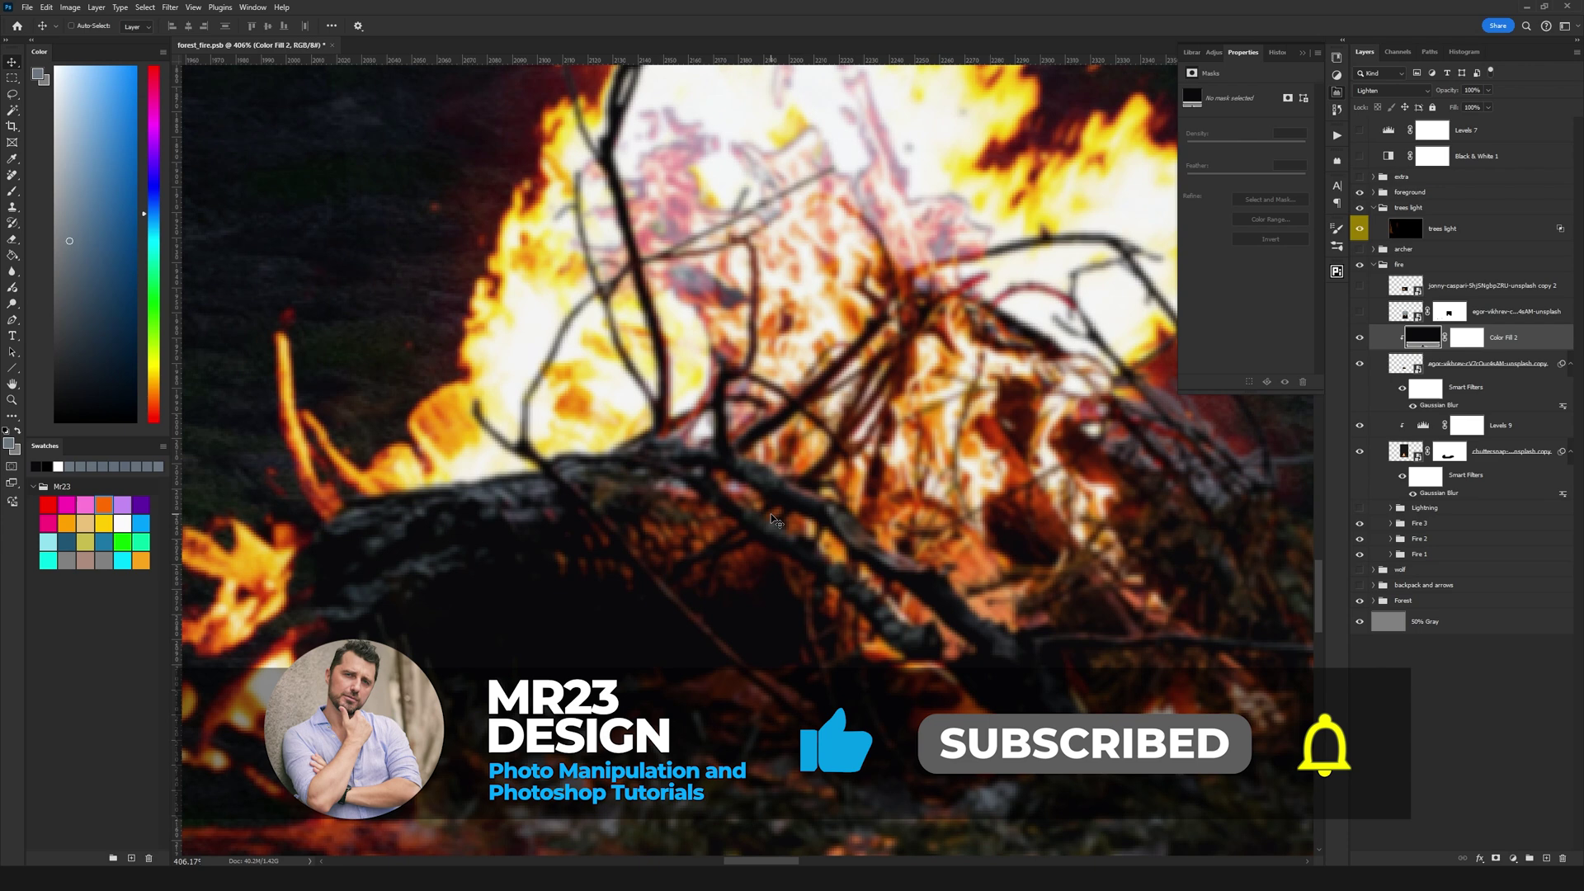
Add a Hue/Saturation adjustment above the near-black fill and clip it to the branch-fire copy.
{"action": "left_click", "coordinate": [1514, 859]}
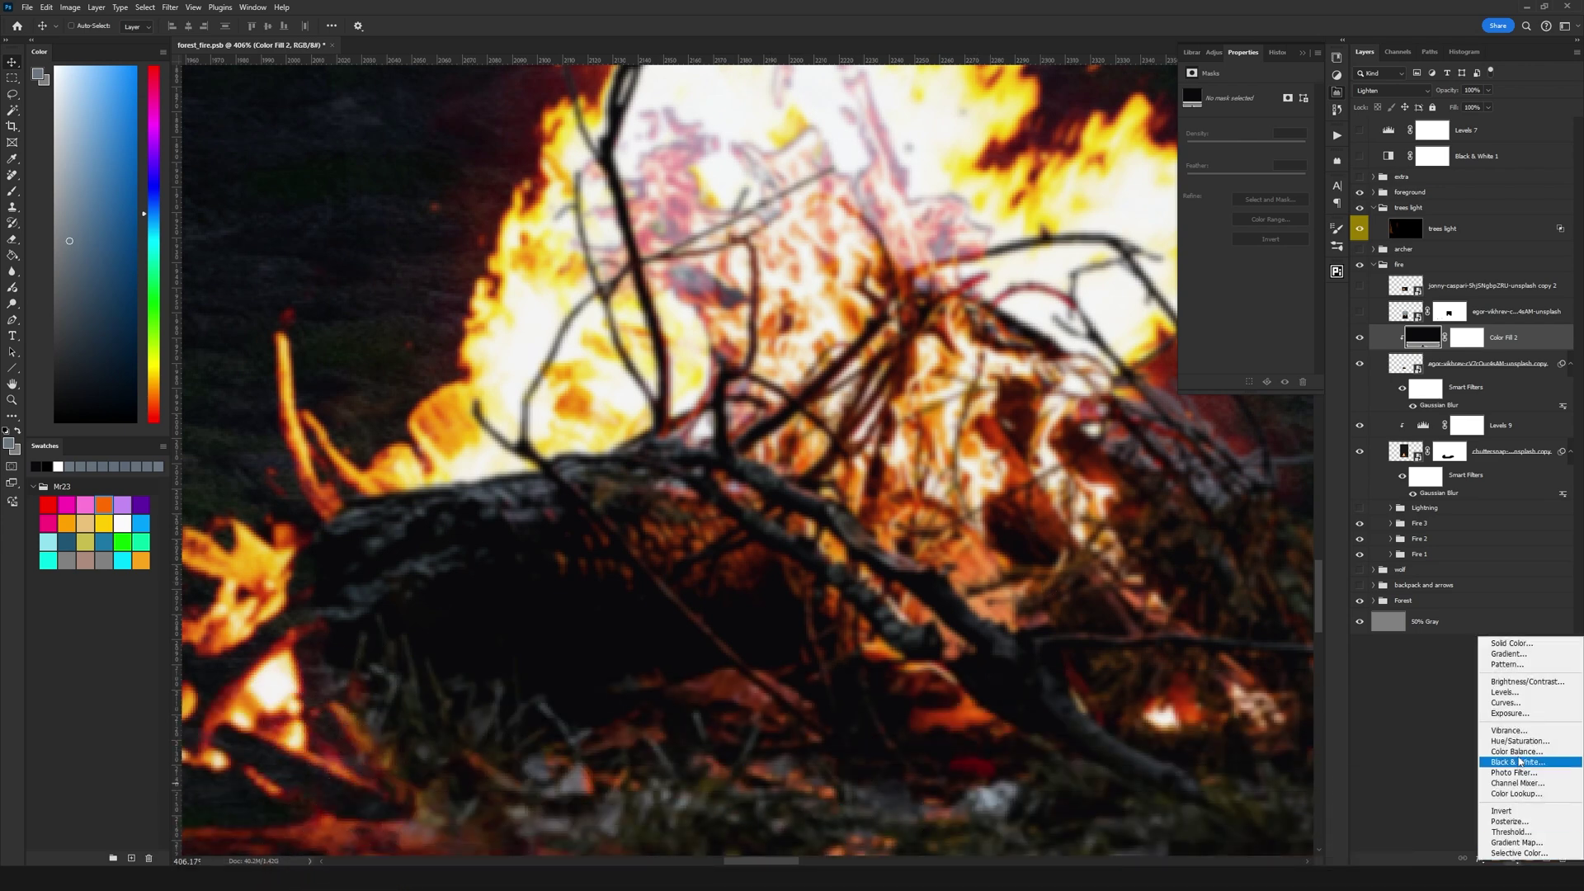
{"action": "left_click", "coordinate": [1519, 741]}
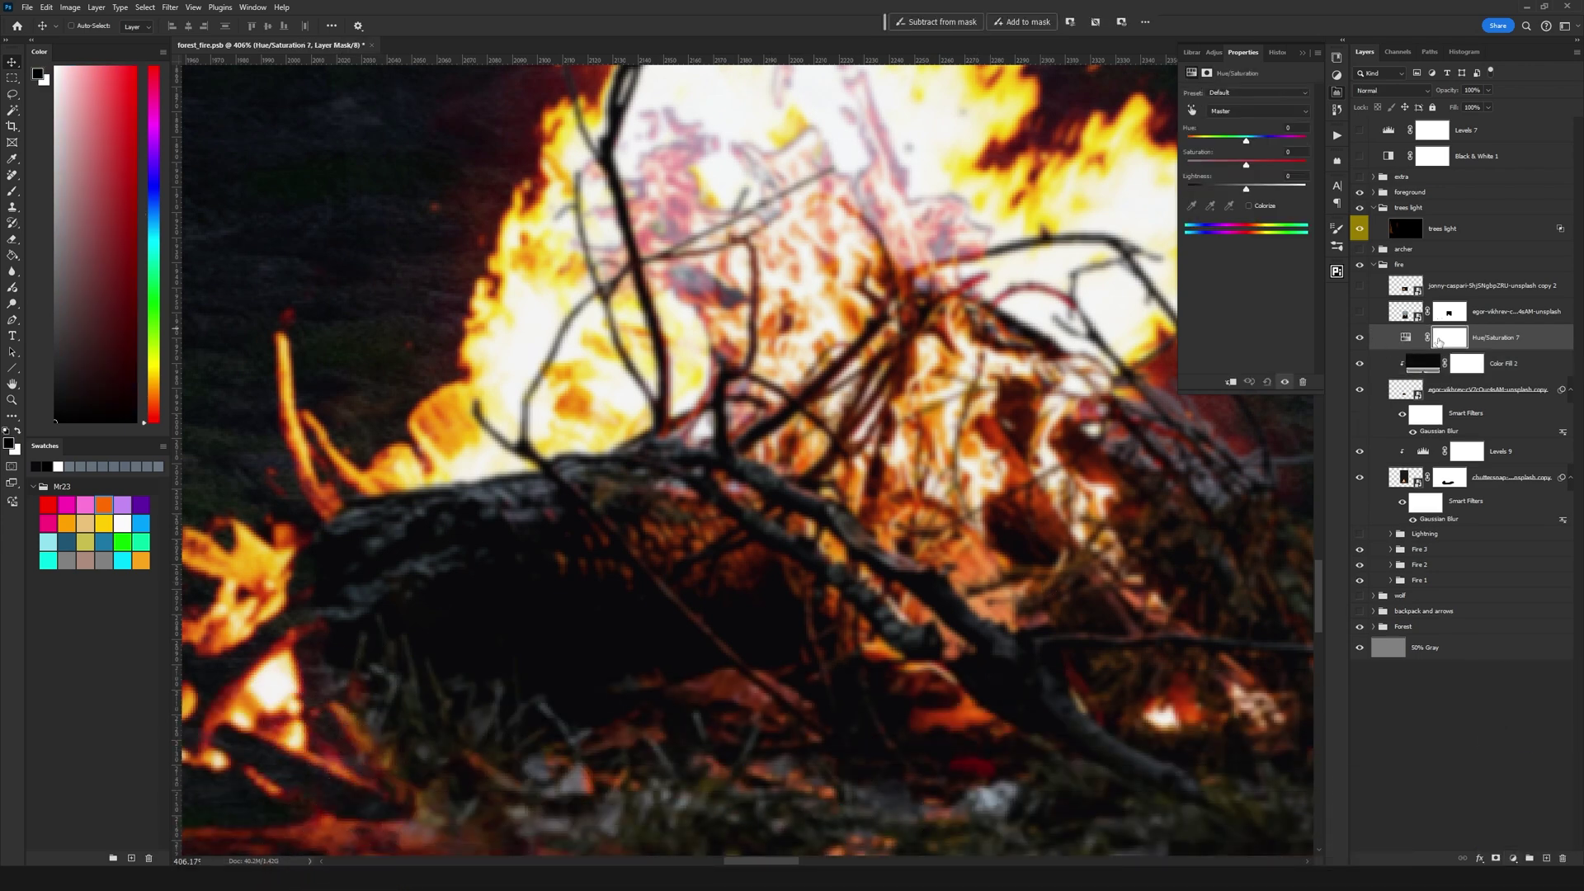
{"action": "left_click", "coordinate": [1420, 346], "text": "alt"}
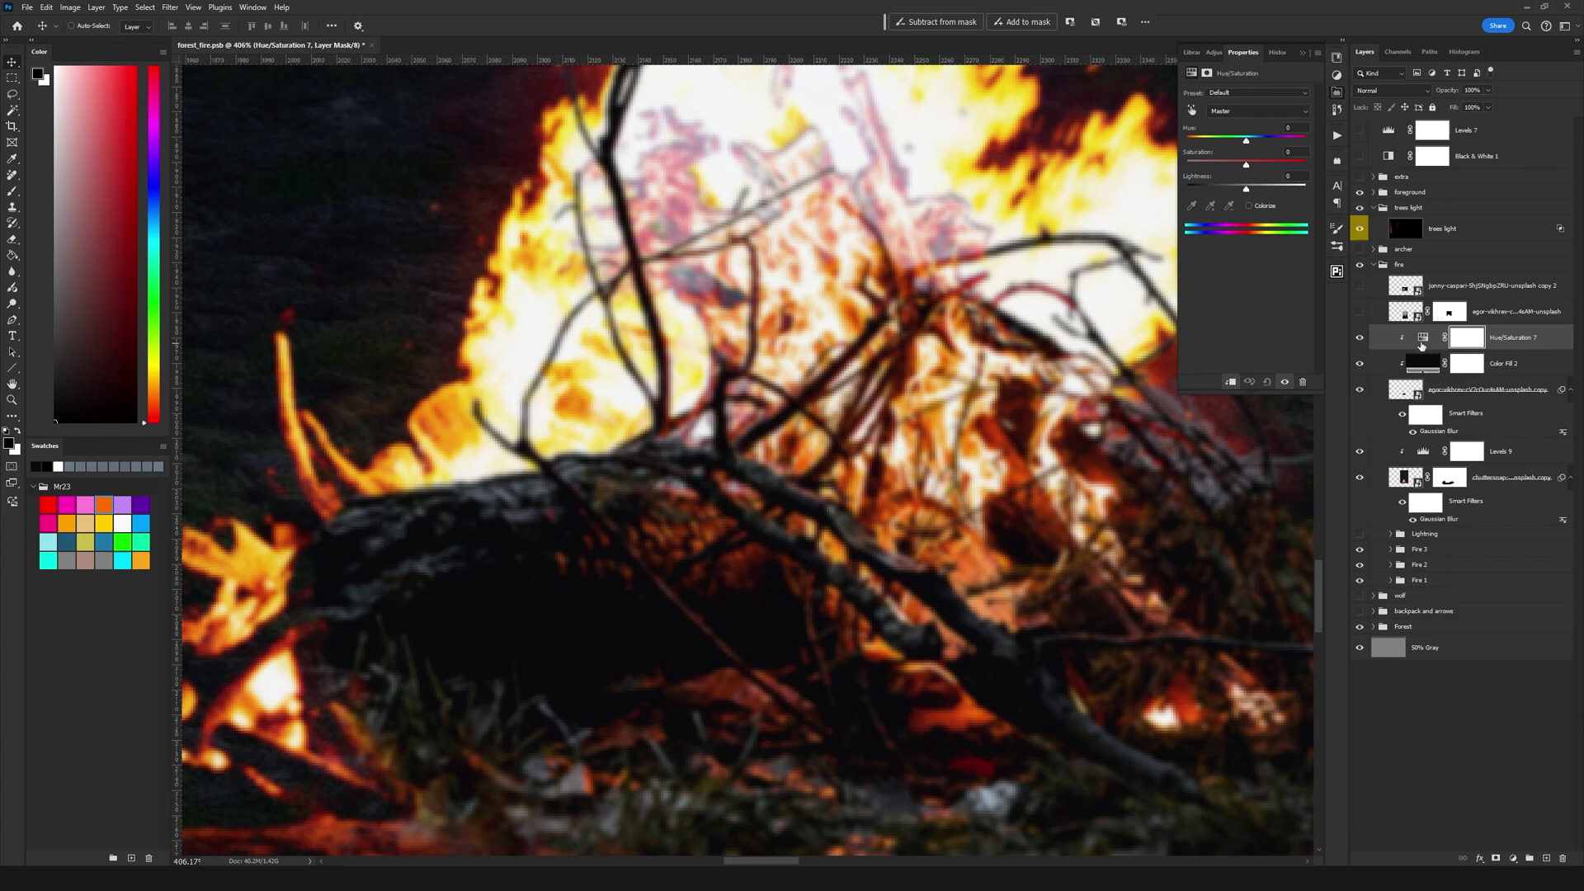
Raise the hue of the Reds slightly in the clipped Hue/Saturation adjustment and compare with and without it.
{"action": "left_click", "coordinate": [1432, 342]}
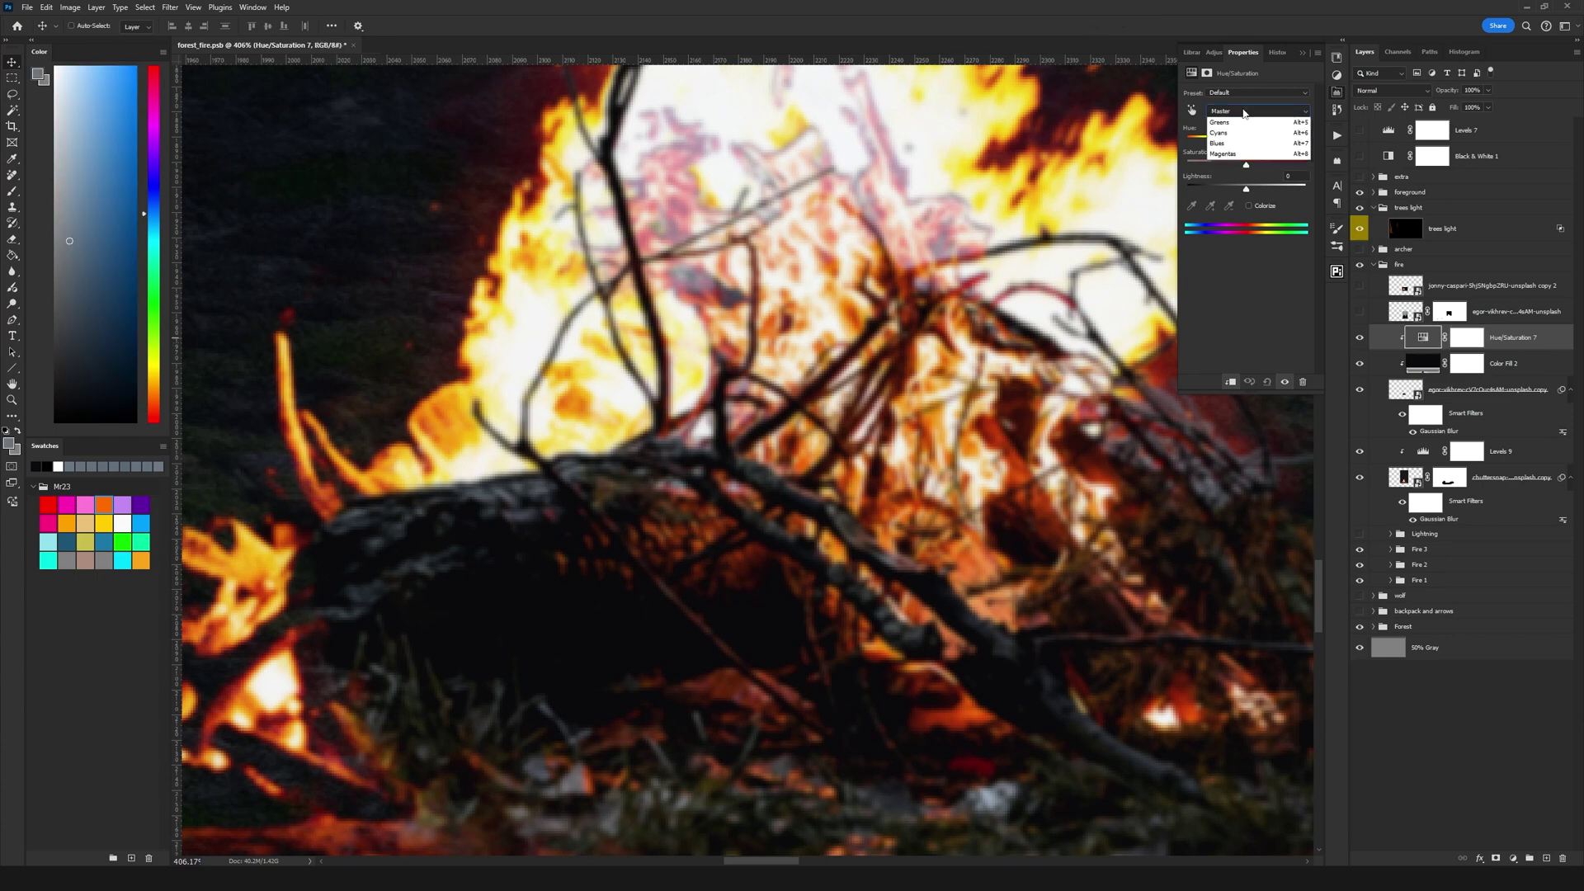
{"action": "left_click", "coordinate": [1242, 136]}
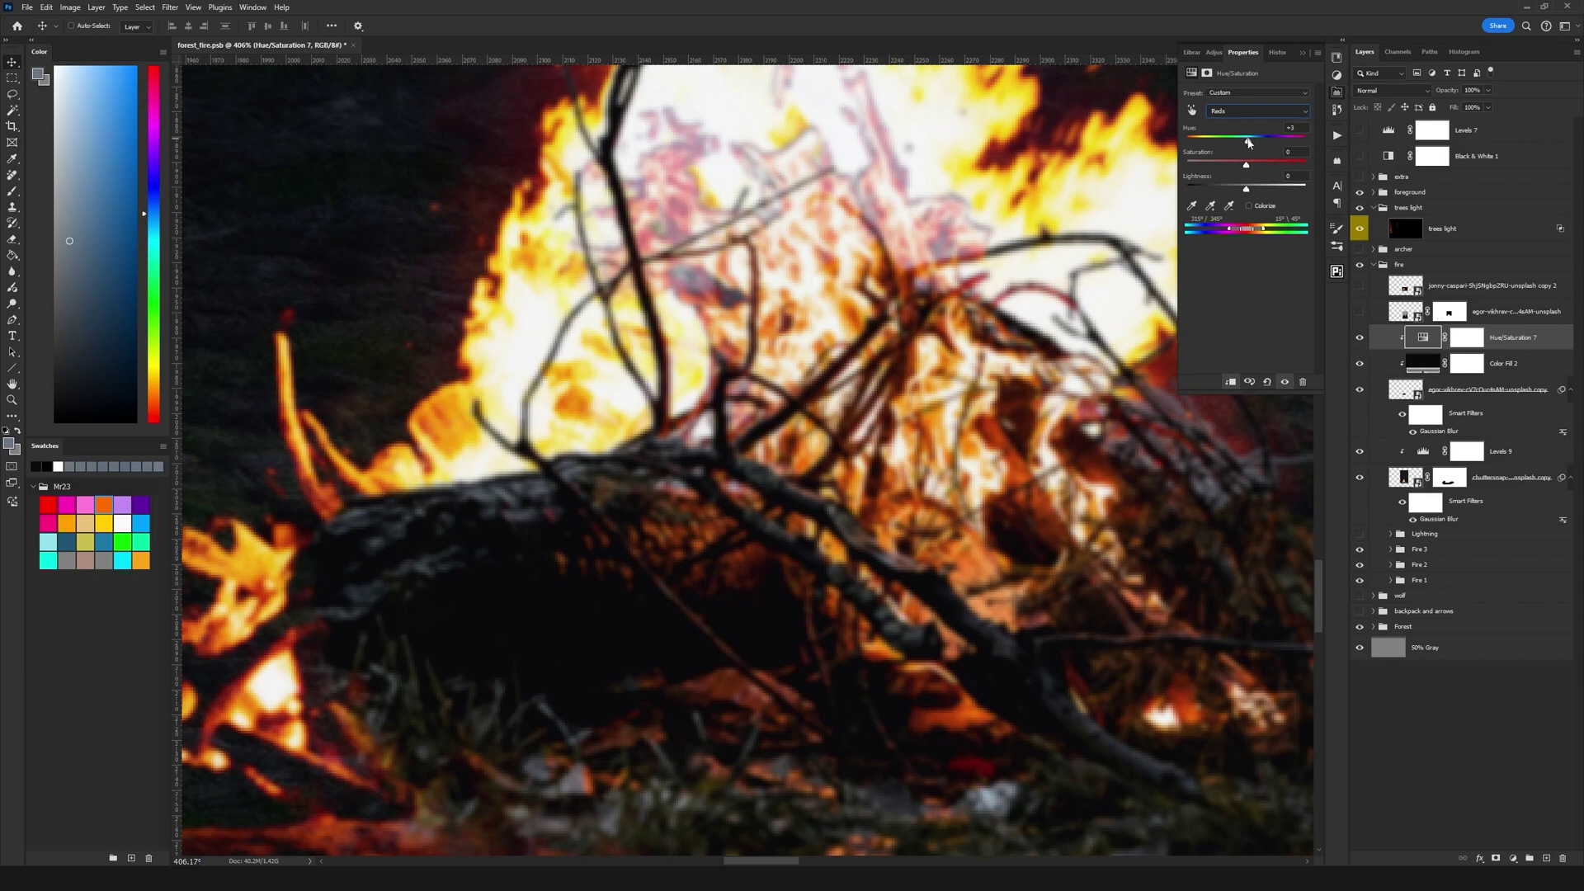
{"action": "left_click", "coordinate": [1359, 337]}
{"action": "left_click", "coordinate": [1359, 336]}
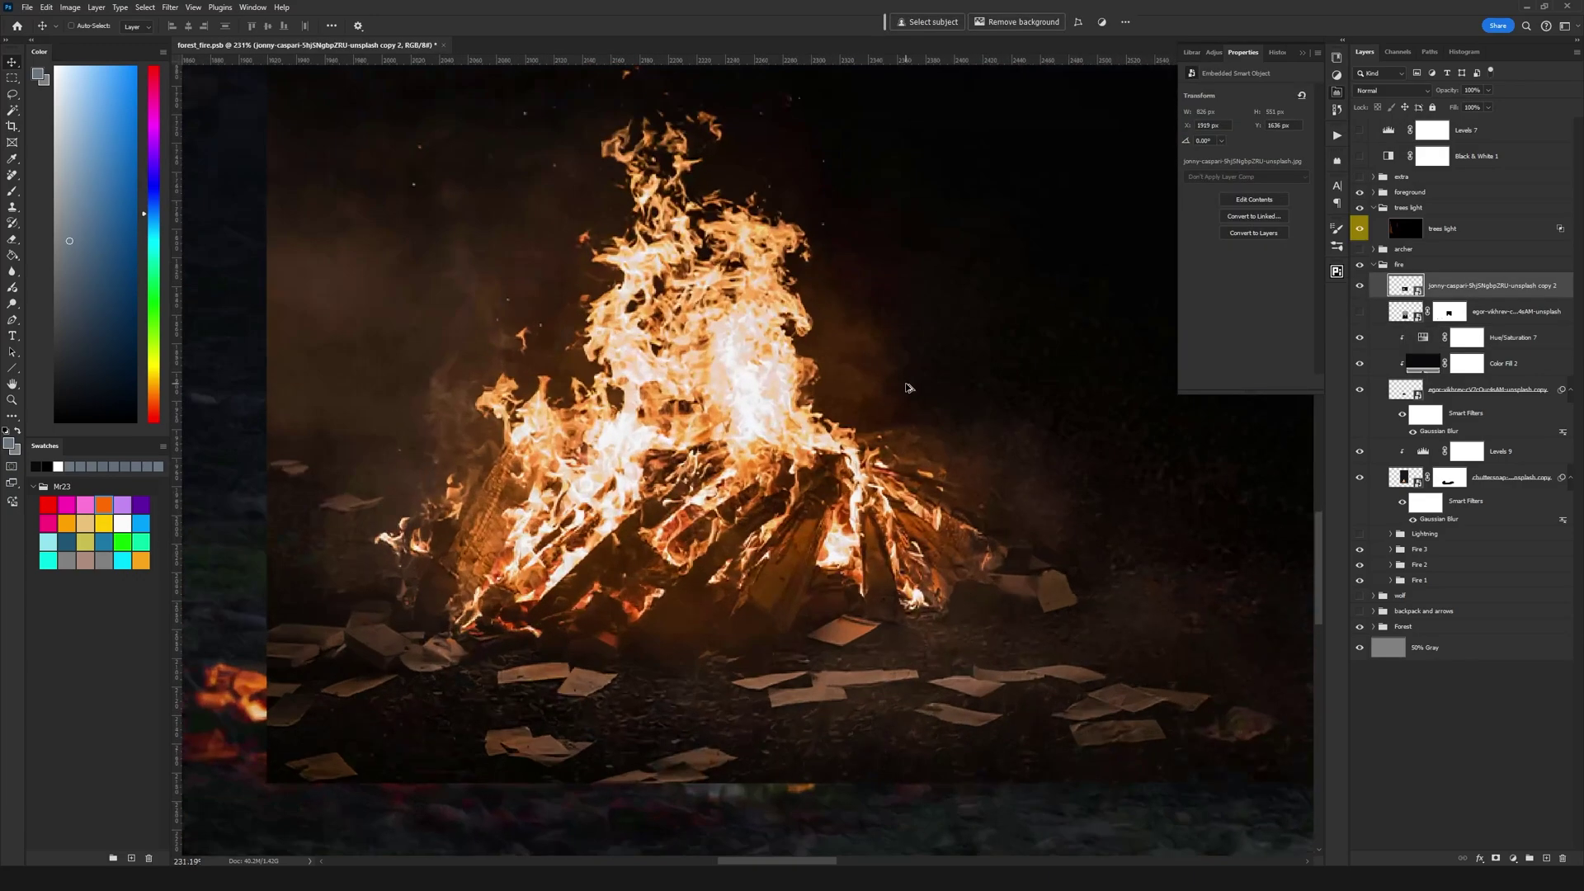
Set the blend mode of the campfire photo with scattered papers to Screen.
{"action": "scroll", "coordinate": [905, 382], "scroll_direction": "up", "scroll_amount": 3}
{"action": "scroll", "coordinate": [905, 382], "scroll_direction": "down", "scroll_amount": 3}
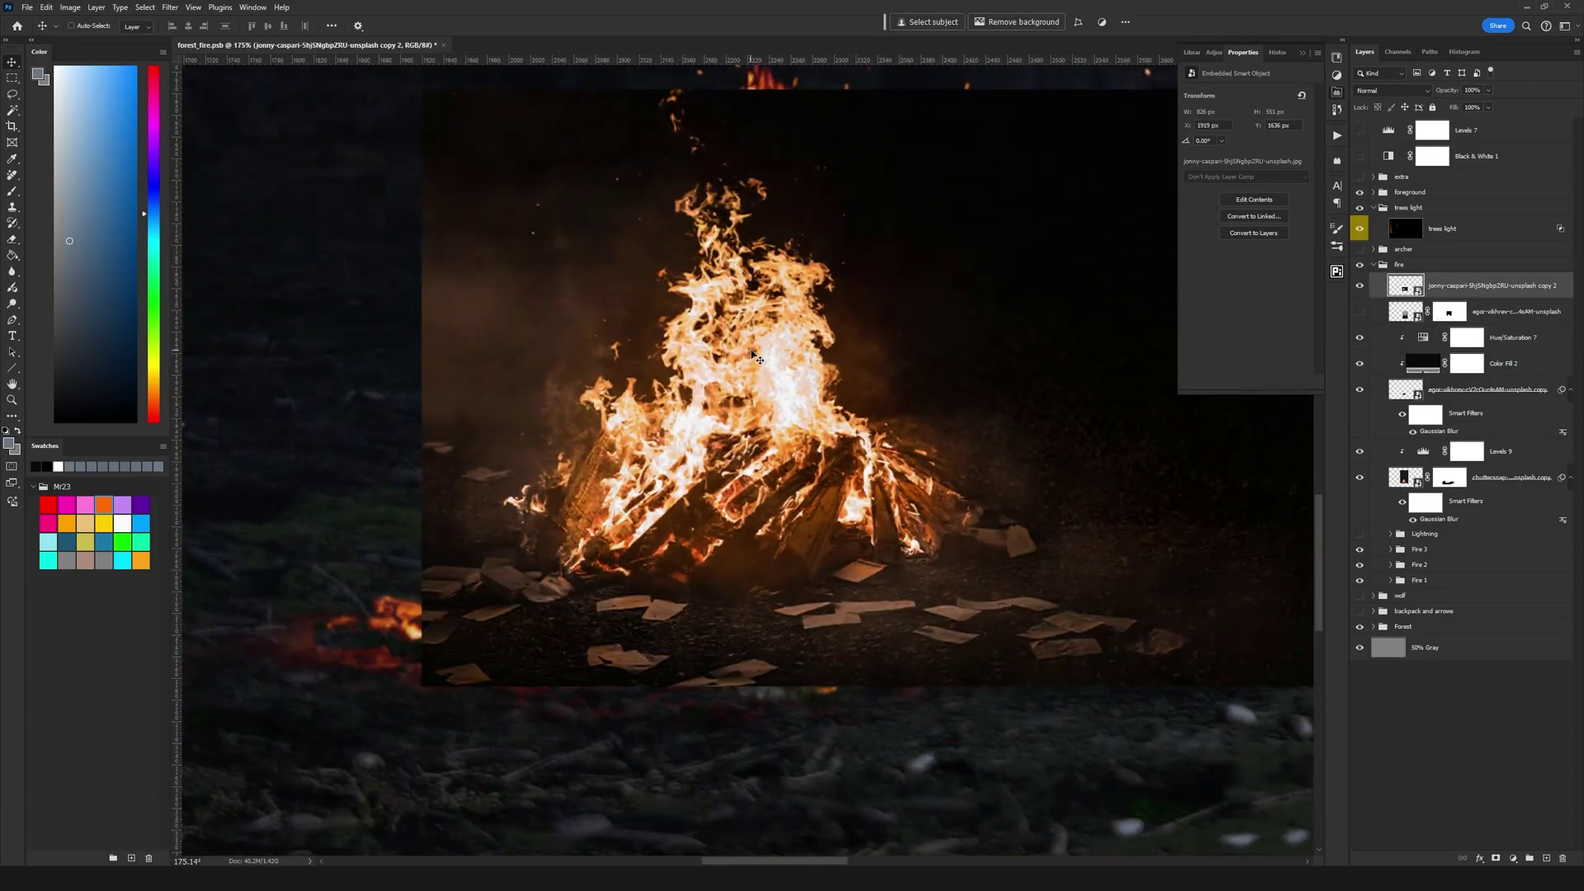
{"action": "left_click", "coordinate": [1371, 91]}
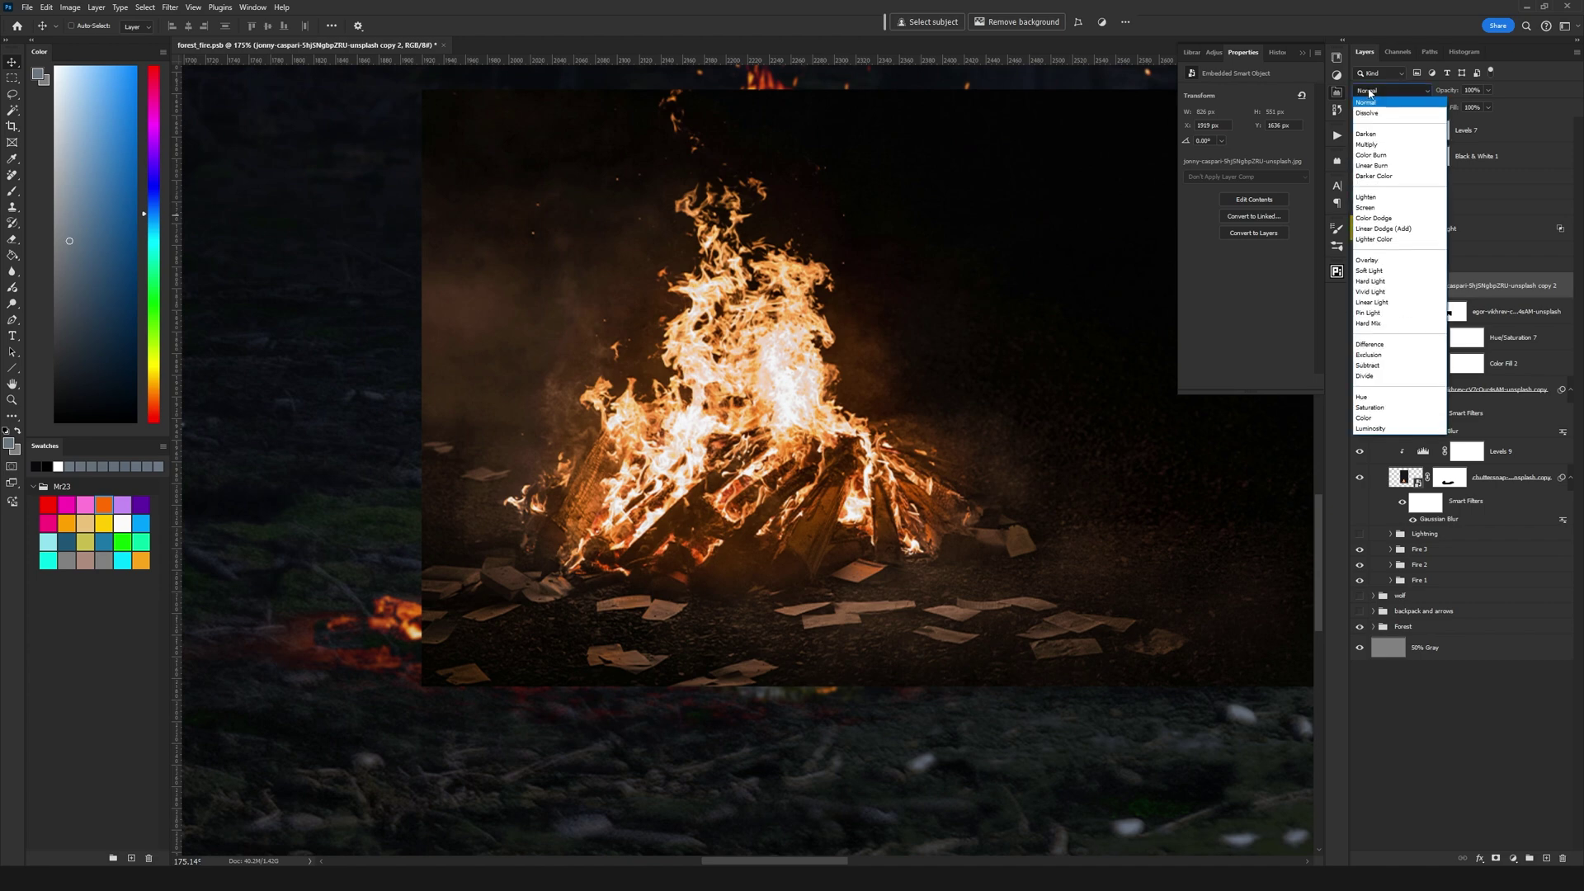
{"action": "left_click", "coordinate": [1366, 207]}
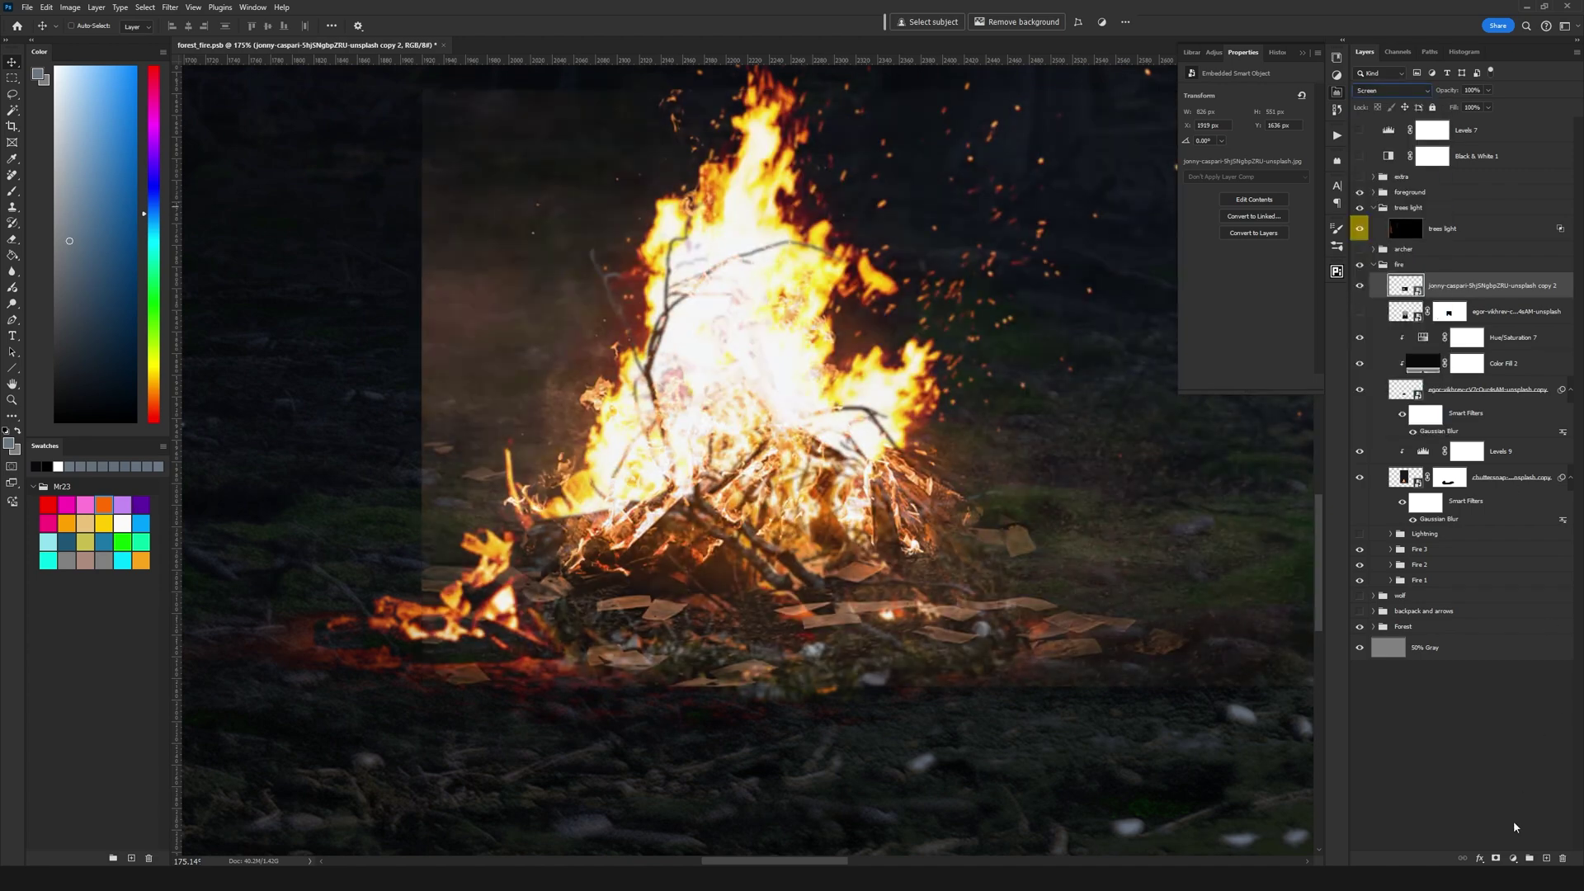
Add a Levels adjustment clipped to the scattered-papers campfire photo and raise its black input level to darken the photo's background.
{"action": "left_click", "coordinate": [1514, 859]}
{"action": "left_click", "coordinate": [1518, 711]}
{"action": "key", "text": "ctrl+alt+g"}
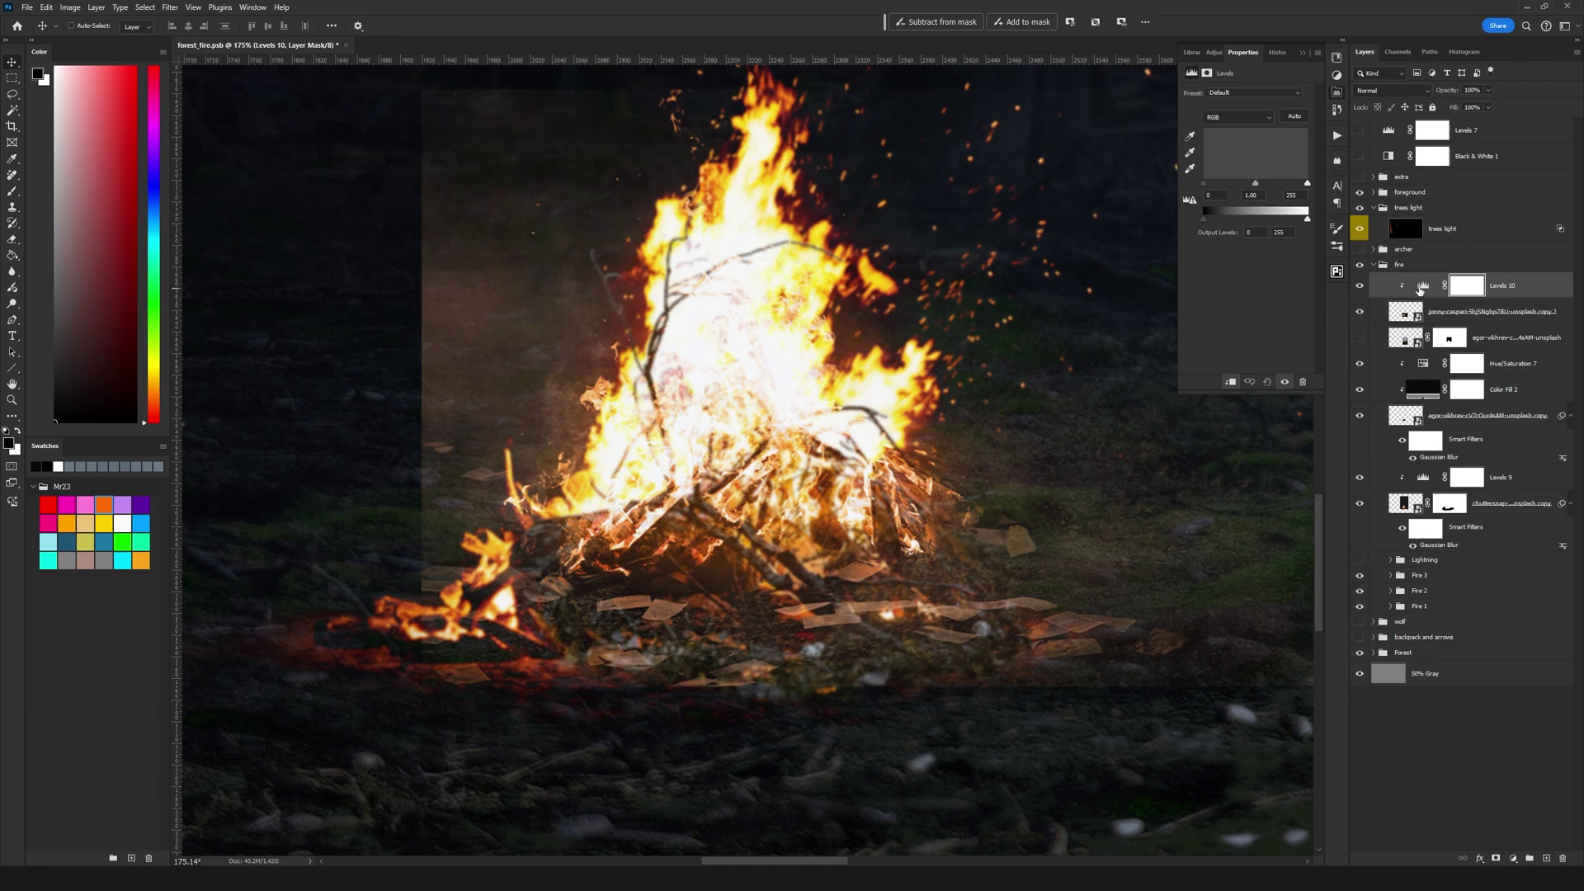
{"action": "left_click", "coordinate": [1421, 286]}
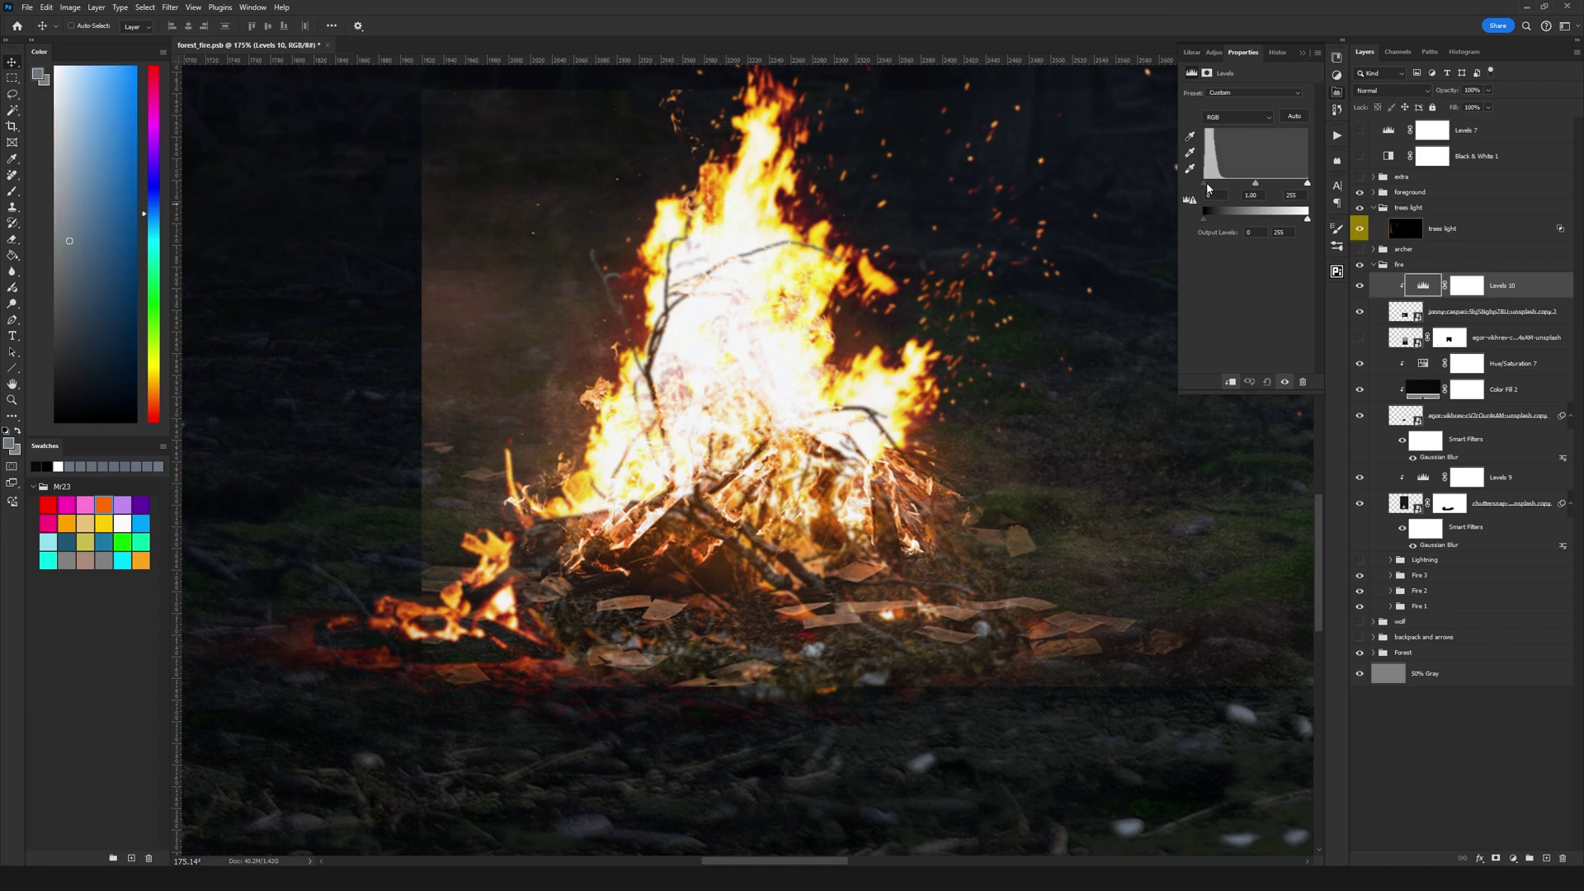
{"action": "left_click_drag", "start_coordinate": [1208, 185], "coordinate": [1210, 187]}
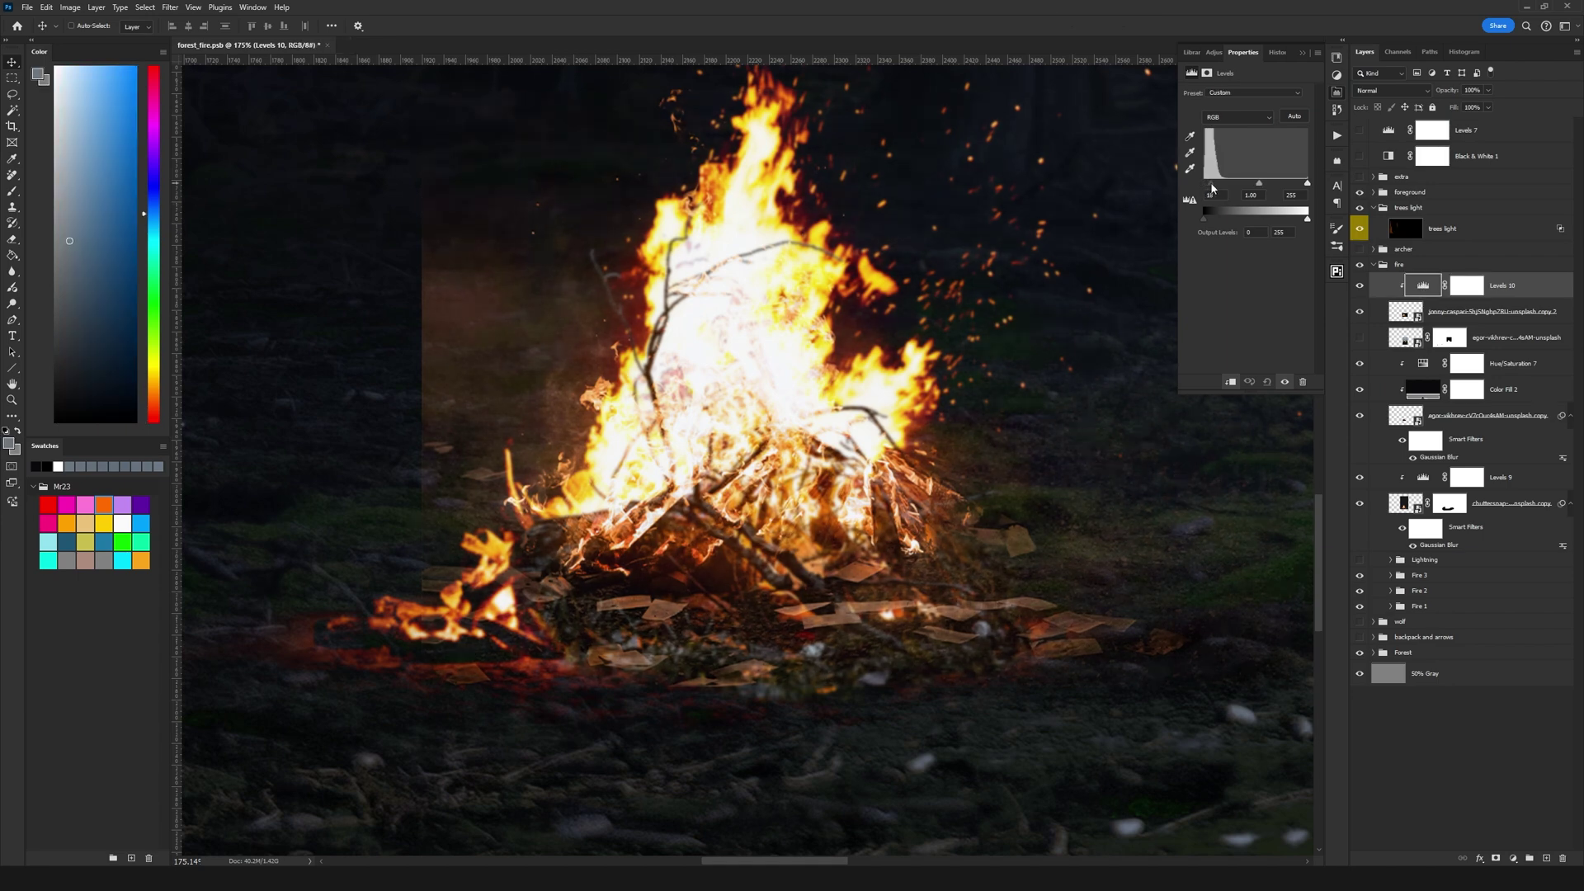
Apply a Gaussian Blur of about 1.1 pixels to the scattered-papers campfire photo.
{"action": "left_click", "coordinate": [1489, 312]}
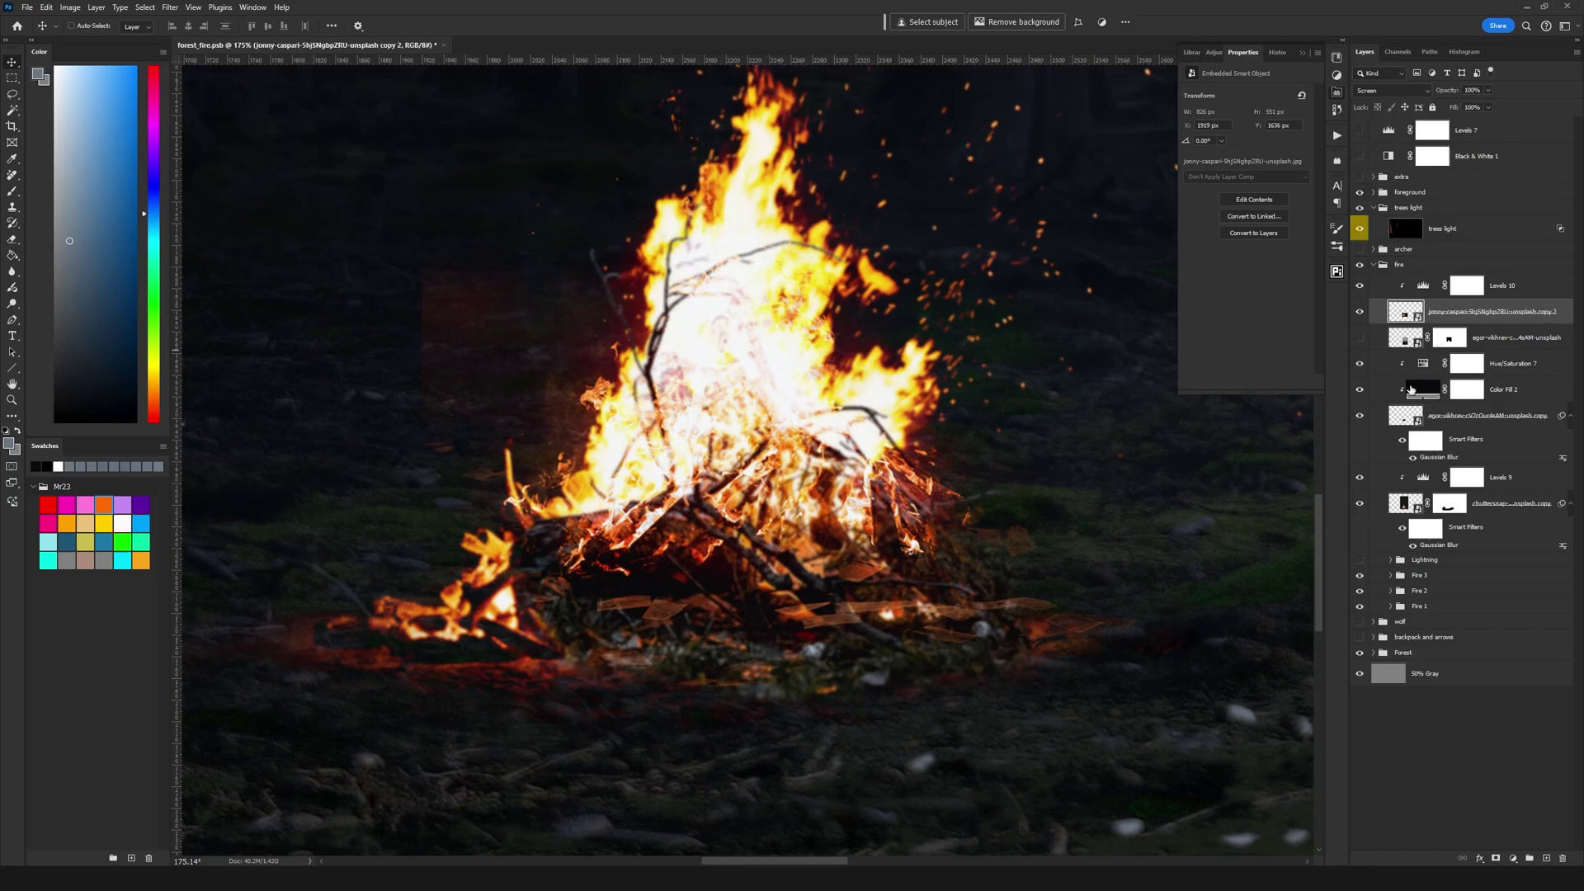
{"action": "left_click", "coordinate": [169, 7]}
{"action": "mouse_move", "coordinate": [291, 206]}
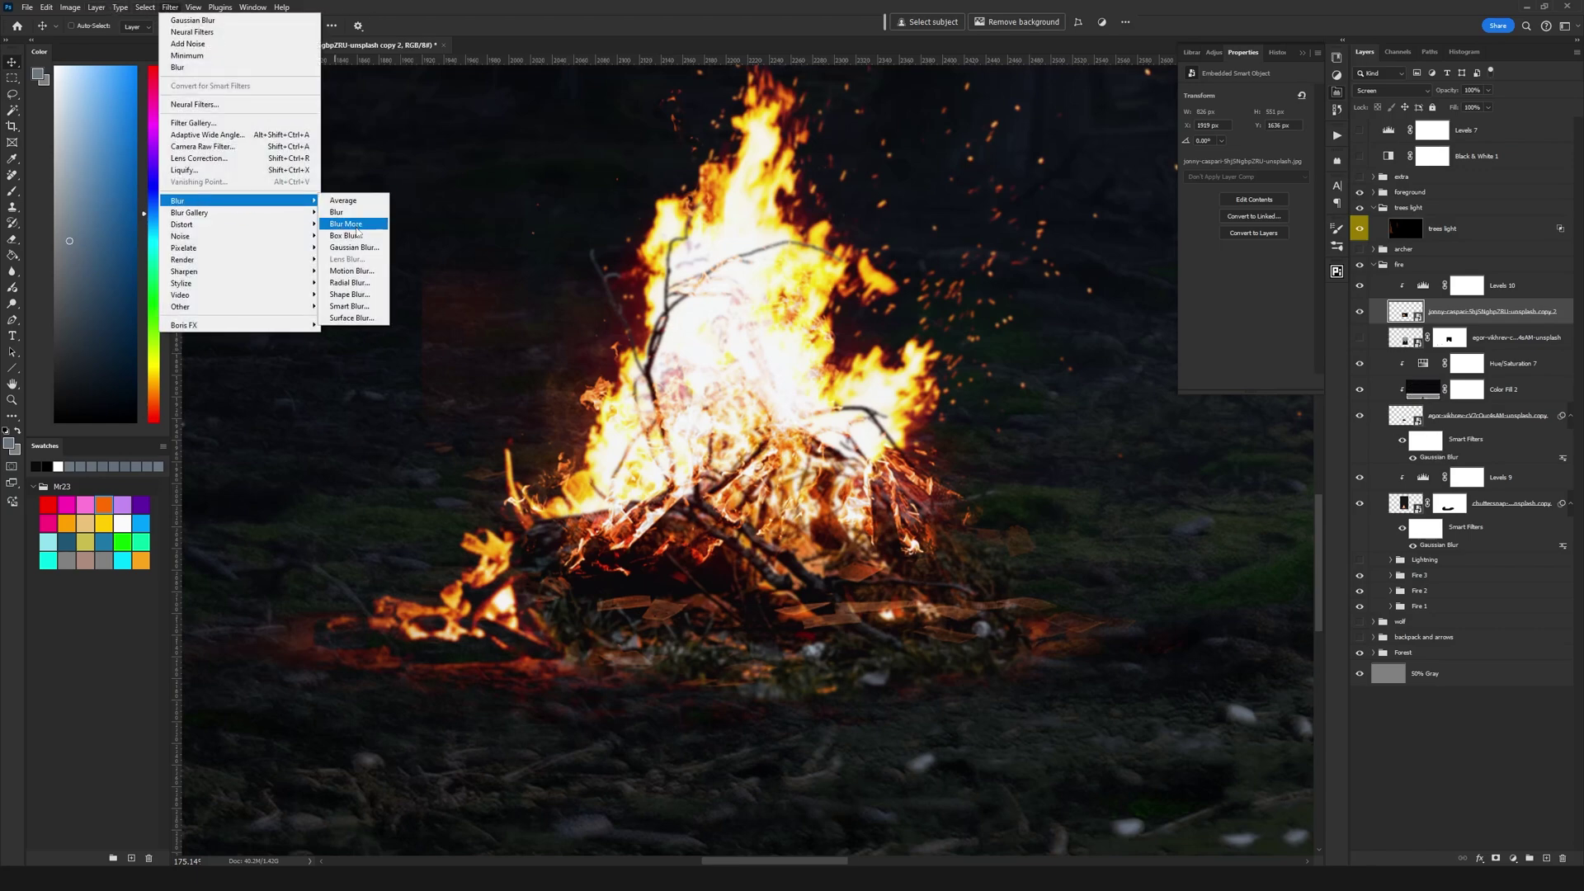
{"action": "left_click", "coordinate": [355, 246]}
{"action": "left_click", "coordinate": [1116, 338]}
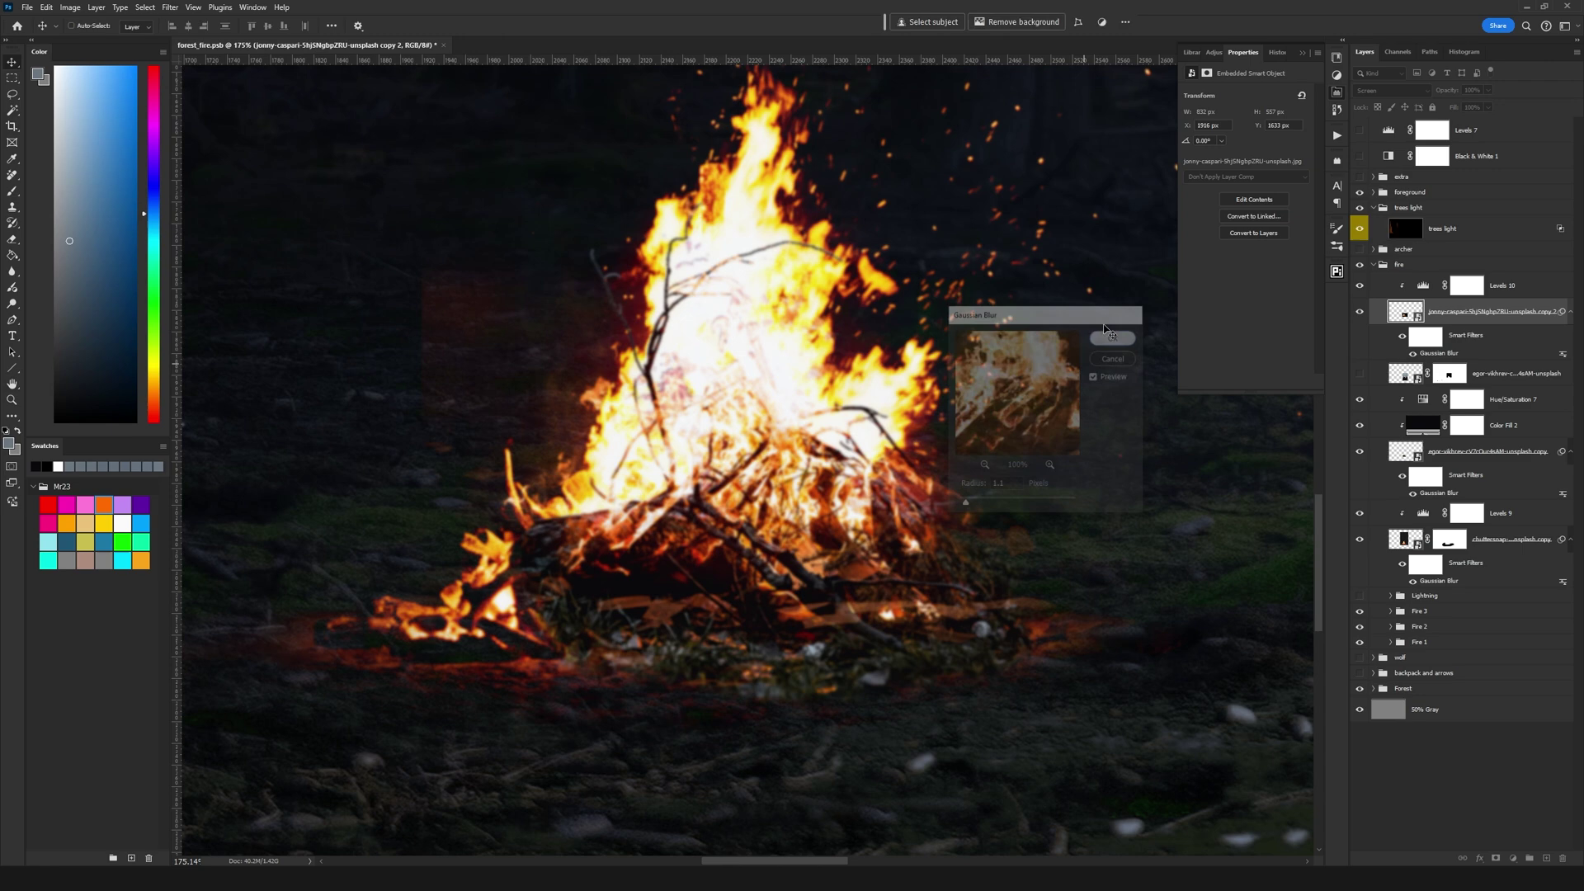
Add a layer mask to the scattered-papers campfire photo and paint black with a larger Normal-mode brush over its visible edge left of the flames.
{"action": "left_click", "coordinate": [1496, 859]}
{"action": "key", "text": "b"}
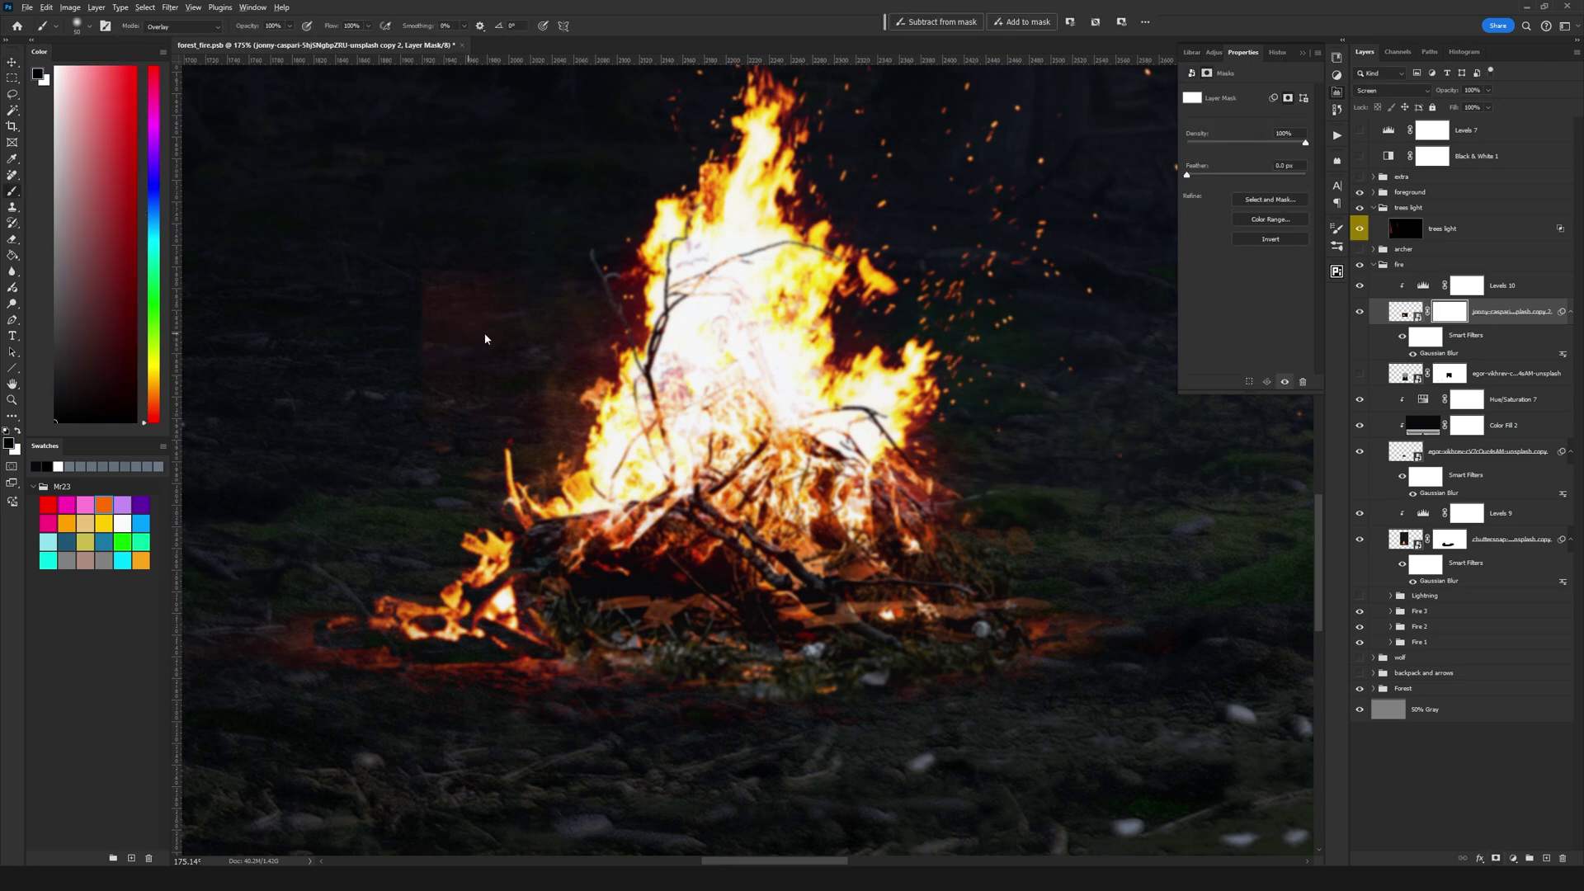
{"action": "key", "text": "shift+alt+n"}
{"action": "key", "text": "]"}
{"action": "key", "text": "]"}
{"action": "key", "text": "]"}
{"action": "key", "text": "]"}
{"action": "key", "text": "]"}
{"action": "key", "text": "]"}
{"action": "mouse_move", "coordinate": [401, 424]}
{"action": "left_mouse_down"}
{"action": "mouse_move", "coordinate": [459, 298]}
{"action": "mouse_move", "coordinate": [535, 249]}
{"action": "mouse_move", "coordinate": [500, 375]}
{"action": "left_mouse_up"}
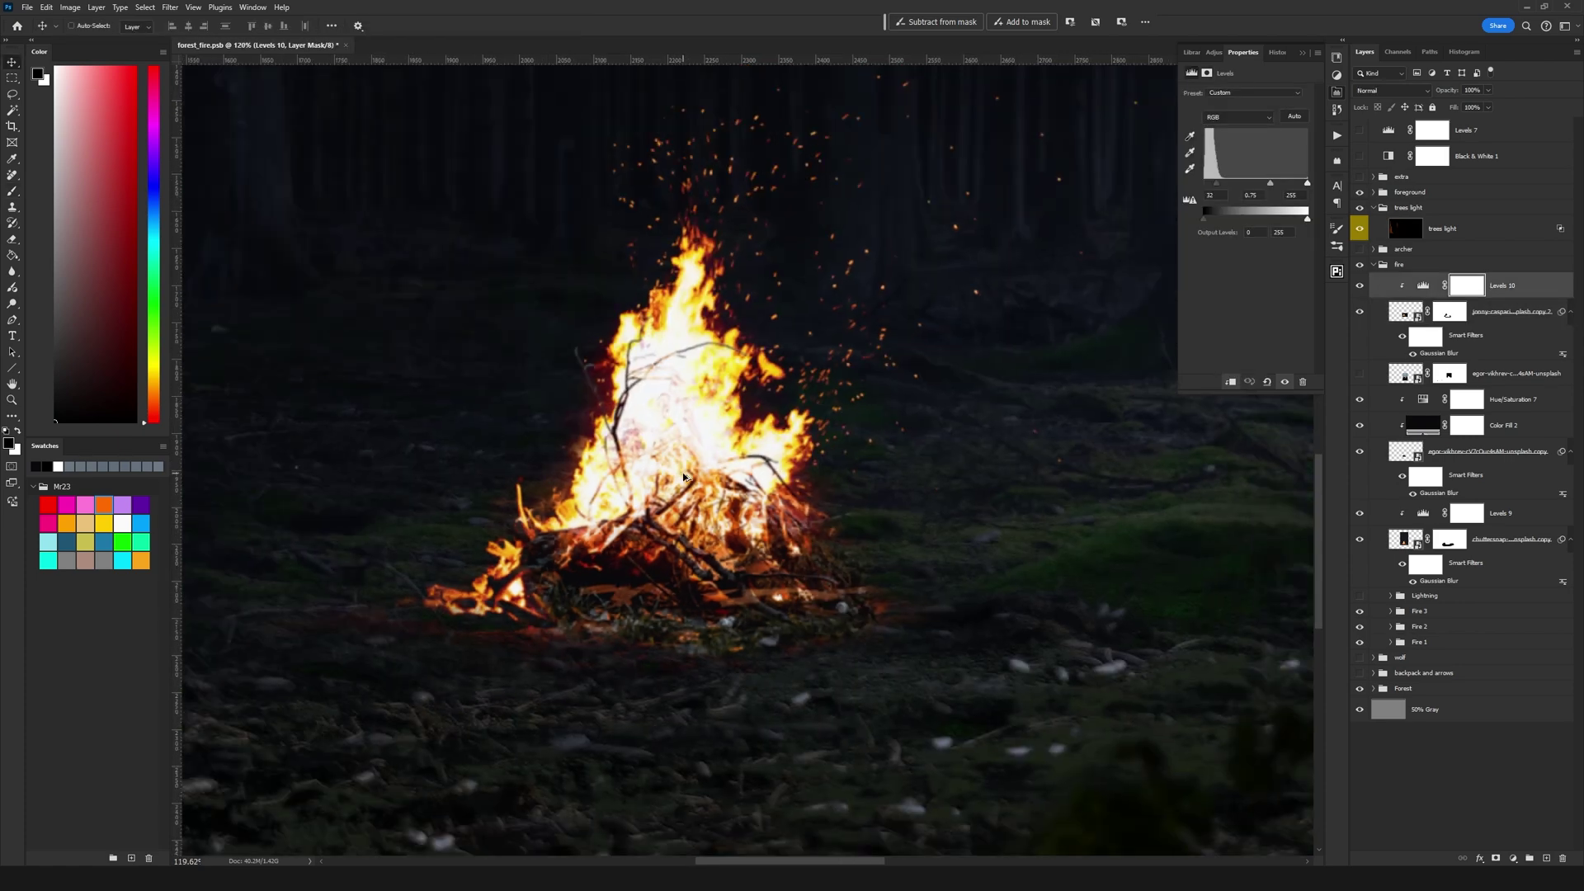
{"action": "scroll", "coordinate": [683, 476], "scroll_direction": "down", "scroll_amount": 2}
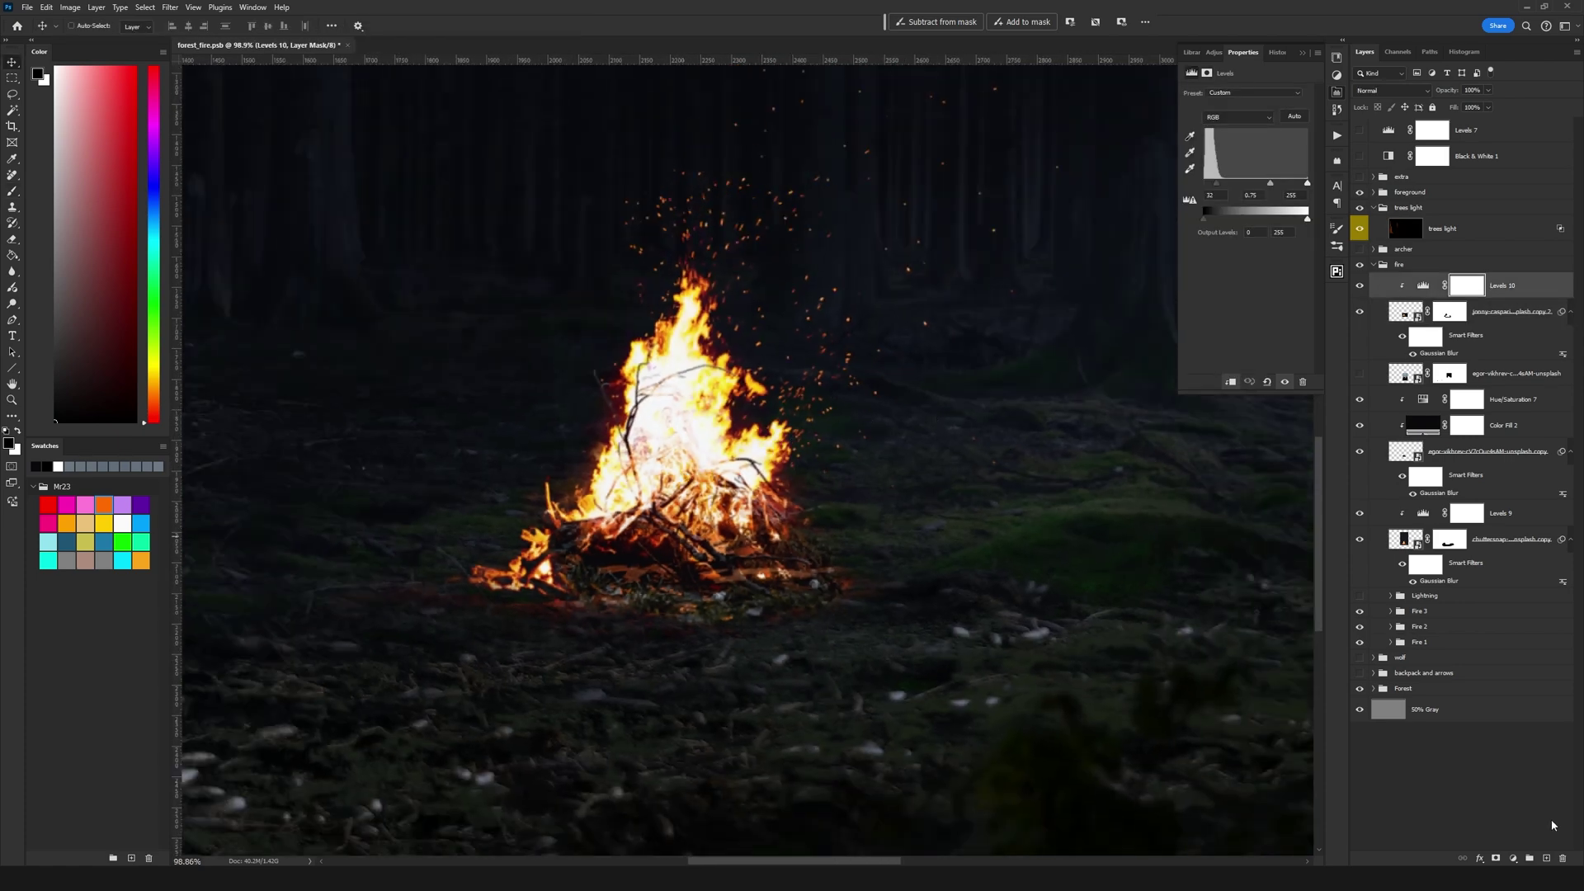
Create a new layer above the campfire's Levels adjustment, set it to Overlay, and paint orange light across the ground around the fire.
{"action": "left_click", "coordinate": [1547, 859]}
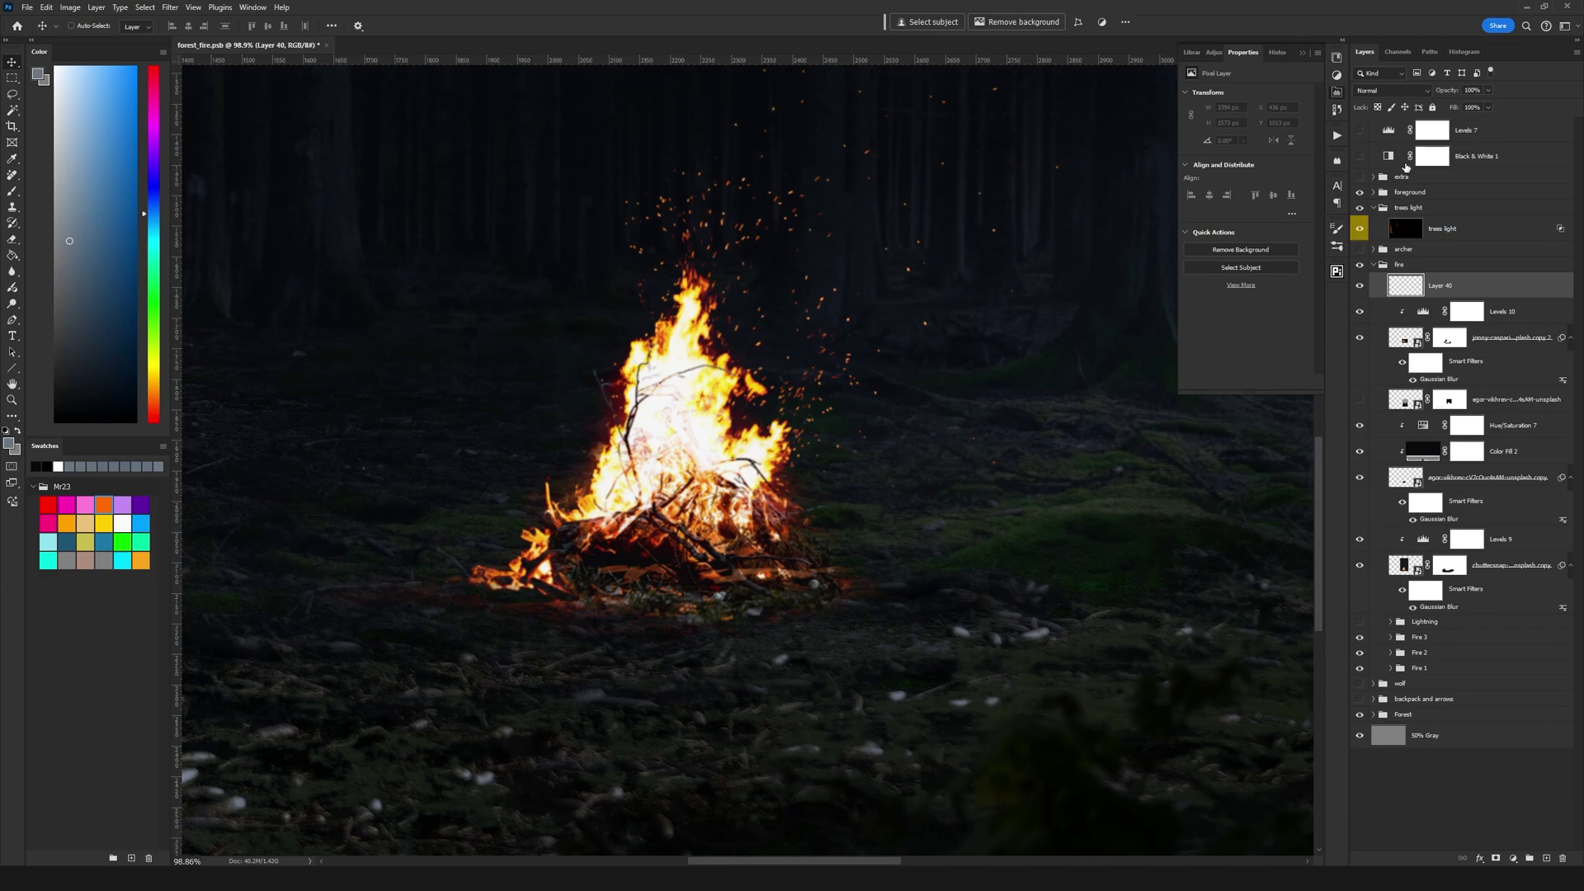
{"action": "left_click", "coordinate": [1394, 96]}
{"action": "left_click", "coordinate": [1402, 266]}
{"action": "key", "text": "b"}
{"action": "left_click_drag", "start_coordinate": [487, 515], "coordinate": [572, 515]}
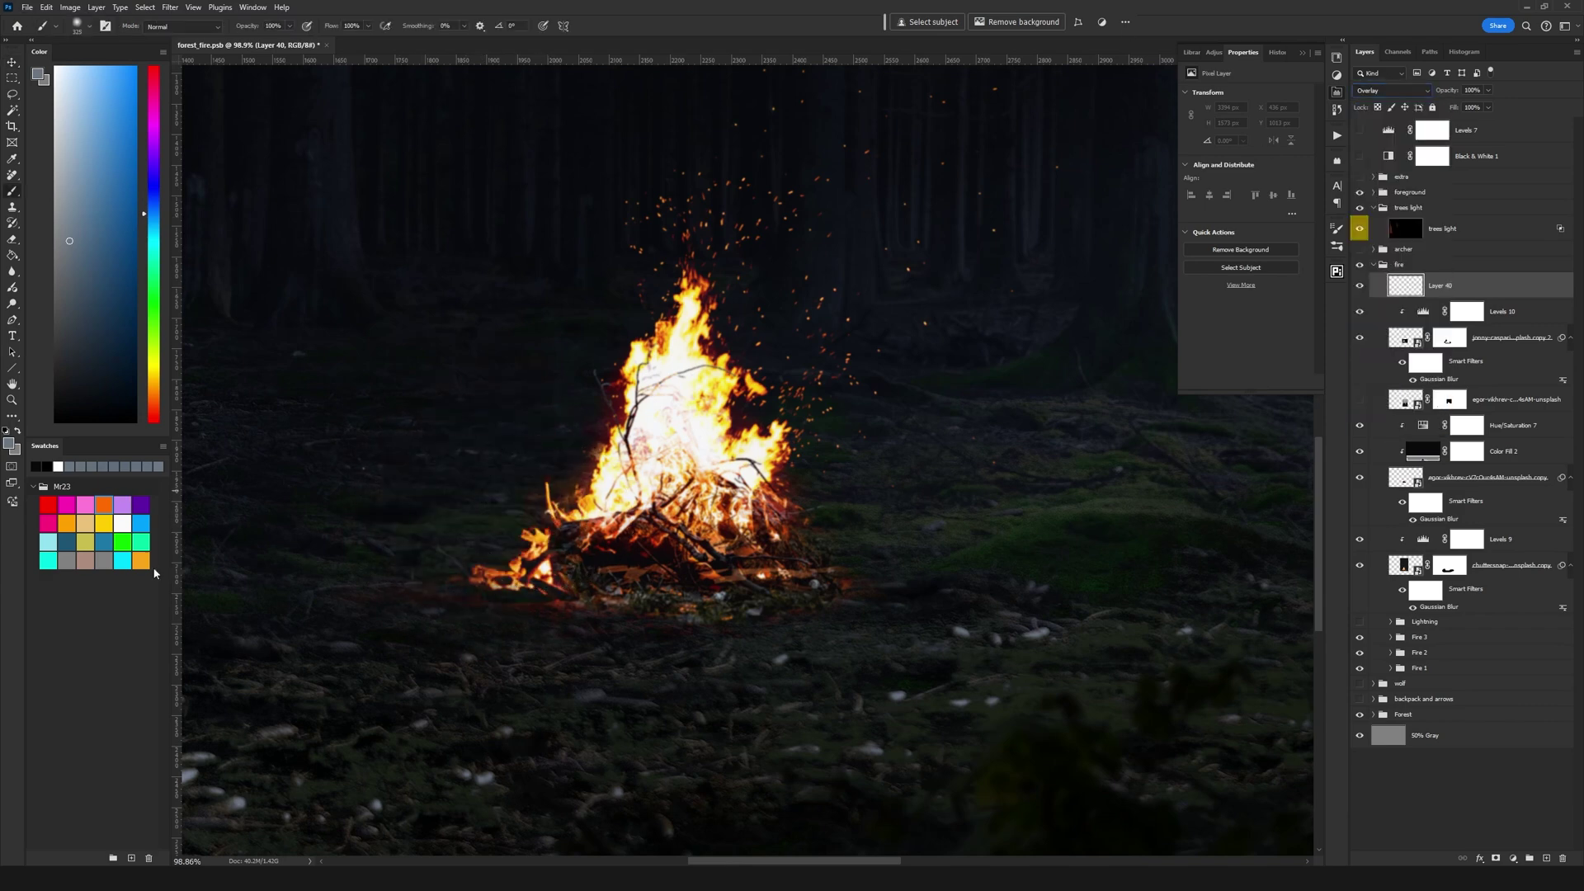
{"action": "left_click", "coordinate": [68, 525]}
{"action": "mouse_move", "coordinate": [496, 594]}
{"action": "left_mouse_down"}
{"action": "mouse_move", "coordinate": [899, 619]}
{"action": "mouse_move", "coordinate": [612, 627]}
{"action": "mouse_move", "coordinate": [1195, 665]}
{"action": "left_mouse_up"}
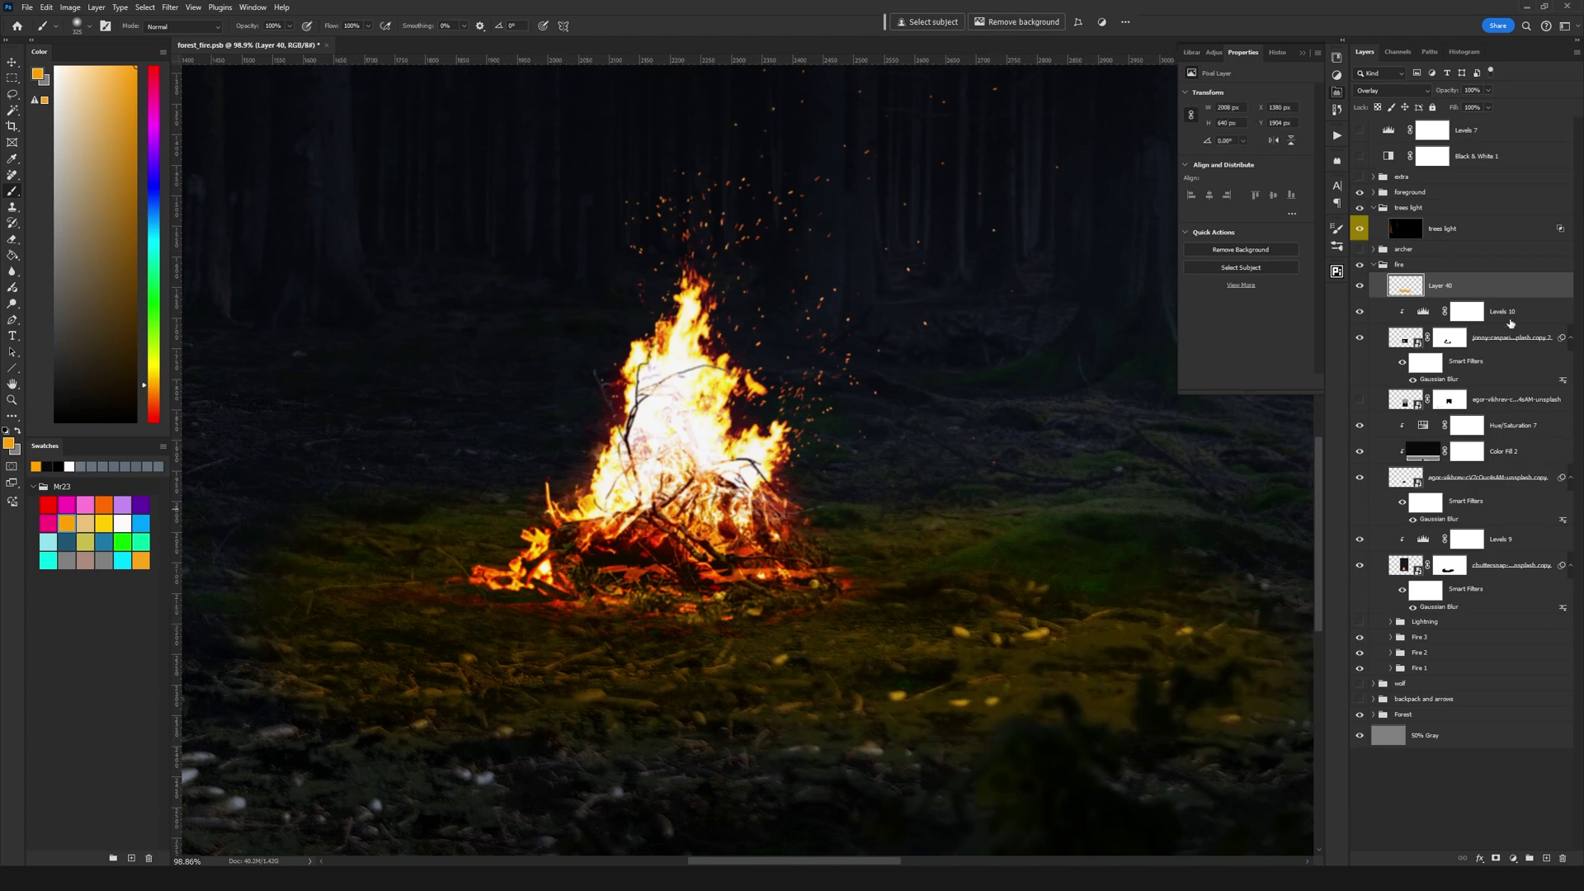
Open the Overlay layer's blending options and adjust the underlying layer's dark Blend If slider to keep the orange off the shadows.
{"action": "double_click", "coordinate": [1406, 286]}
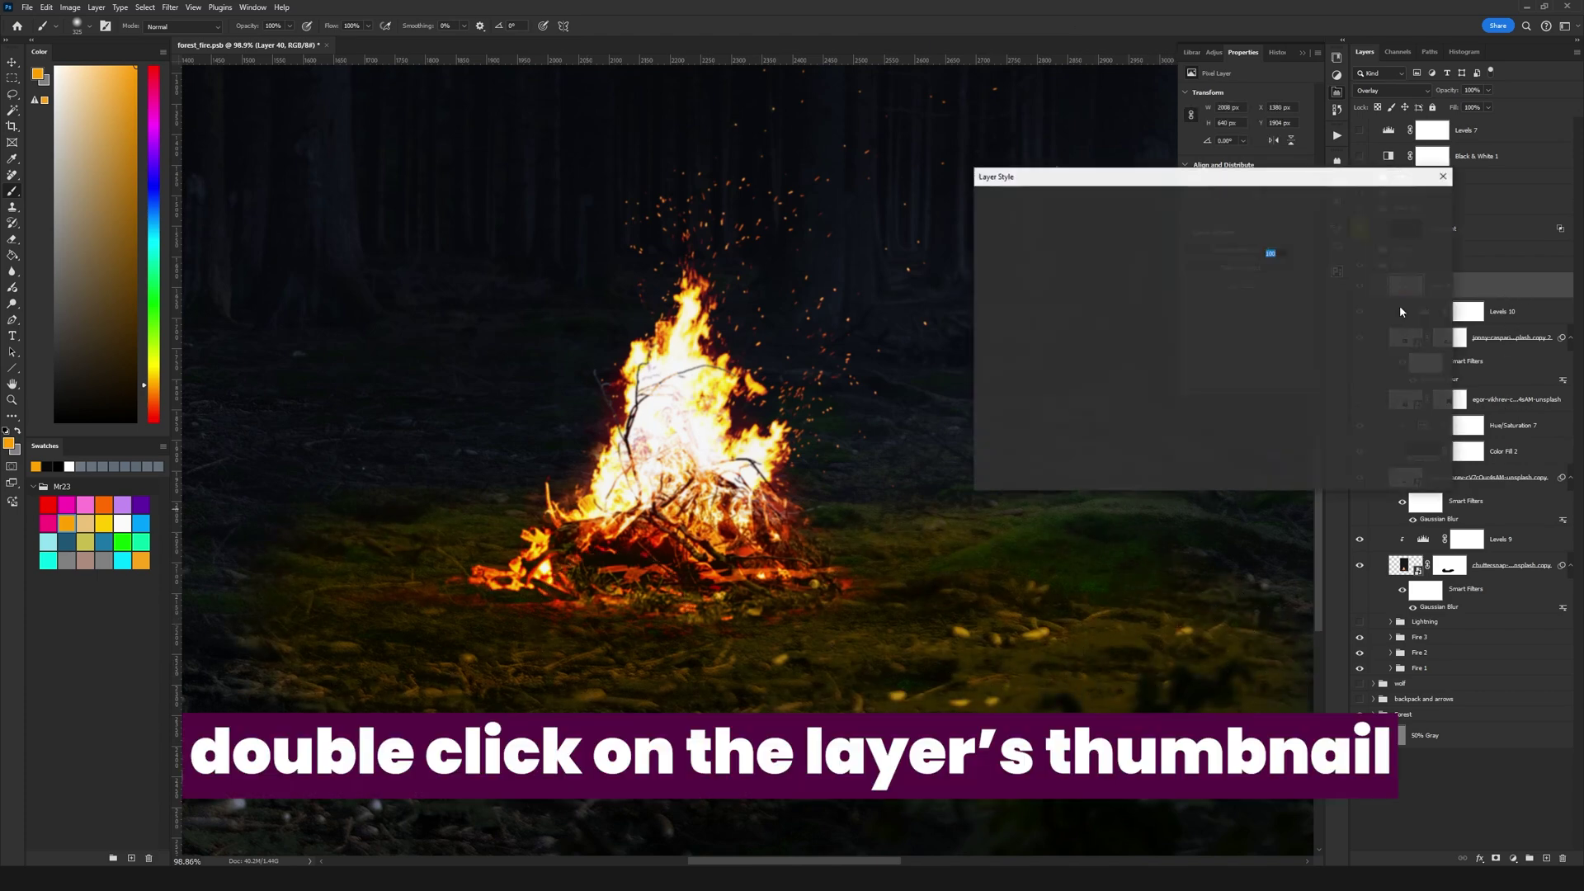
{"action": "left_click_drag", "start_coordinate": [1156, 178], "coordinate": [1053, 128]}
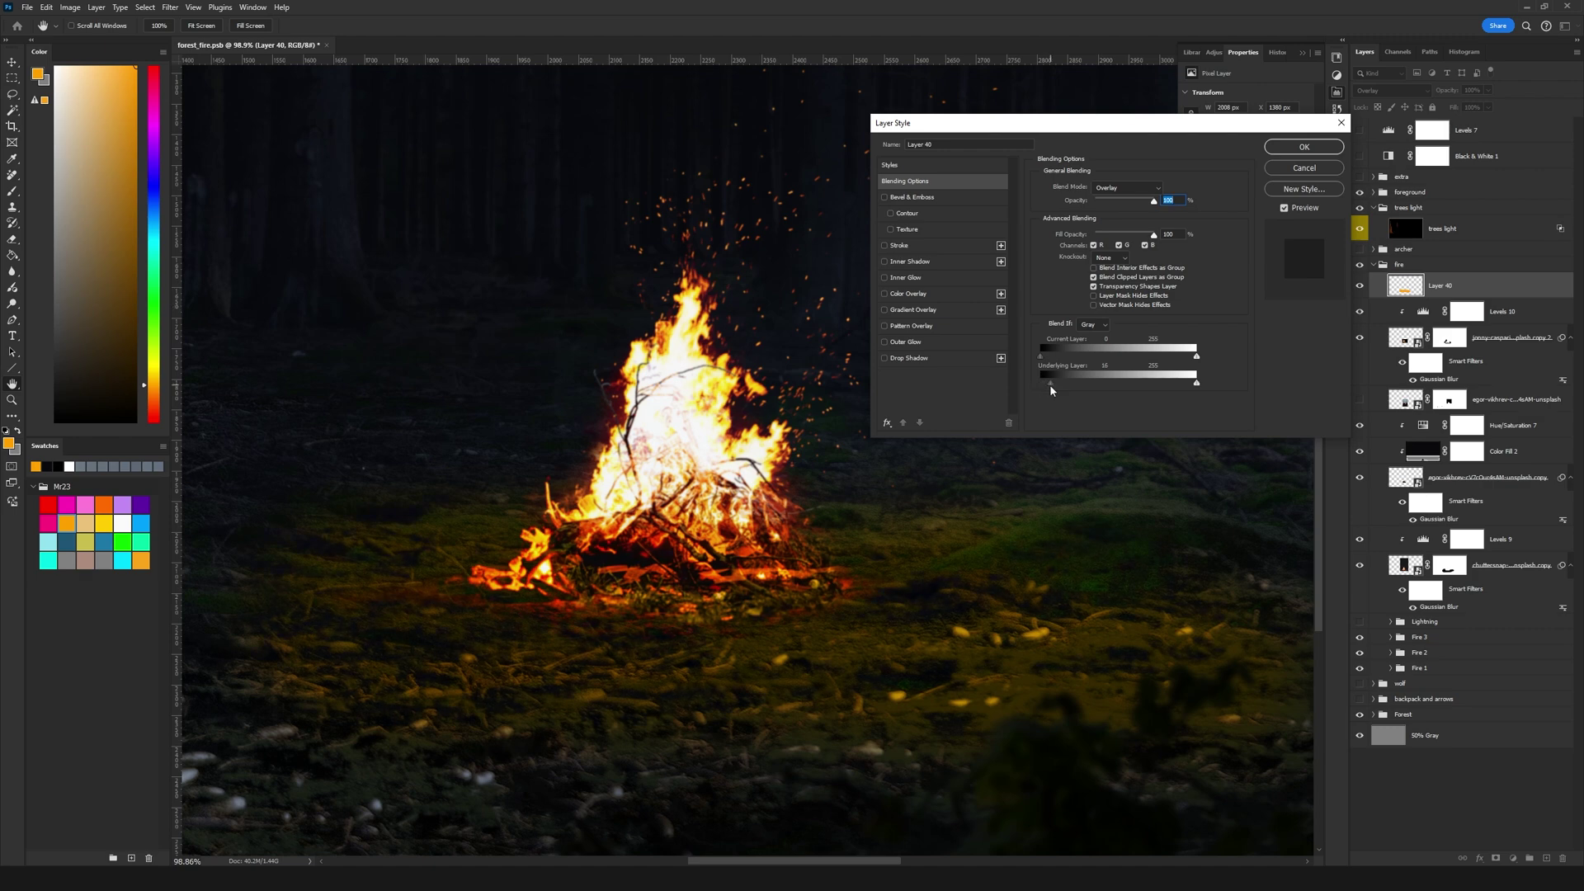
{"action": "left_click_drag", "start_coordinate": [1051, 384], "coordinate": [1049, 384]}
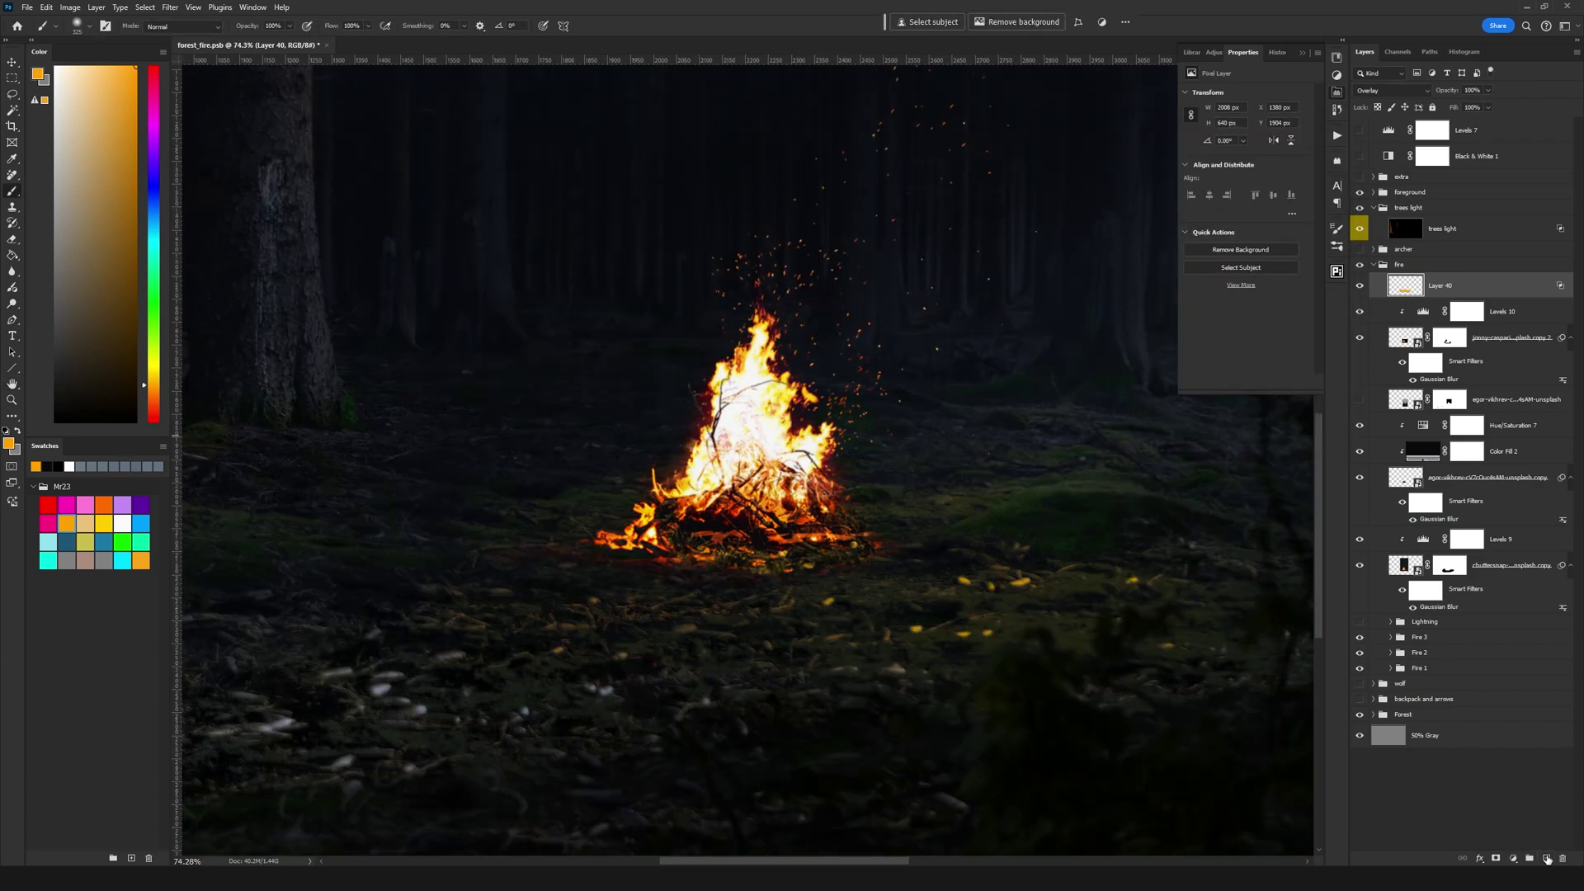
Create another new layer, set it to Soft Light, and paint orange light at 10% flow over the ground on both sides of the fire.
{"action": "left_click", "coordinate": [1548, 859]}
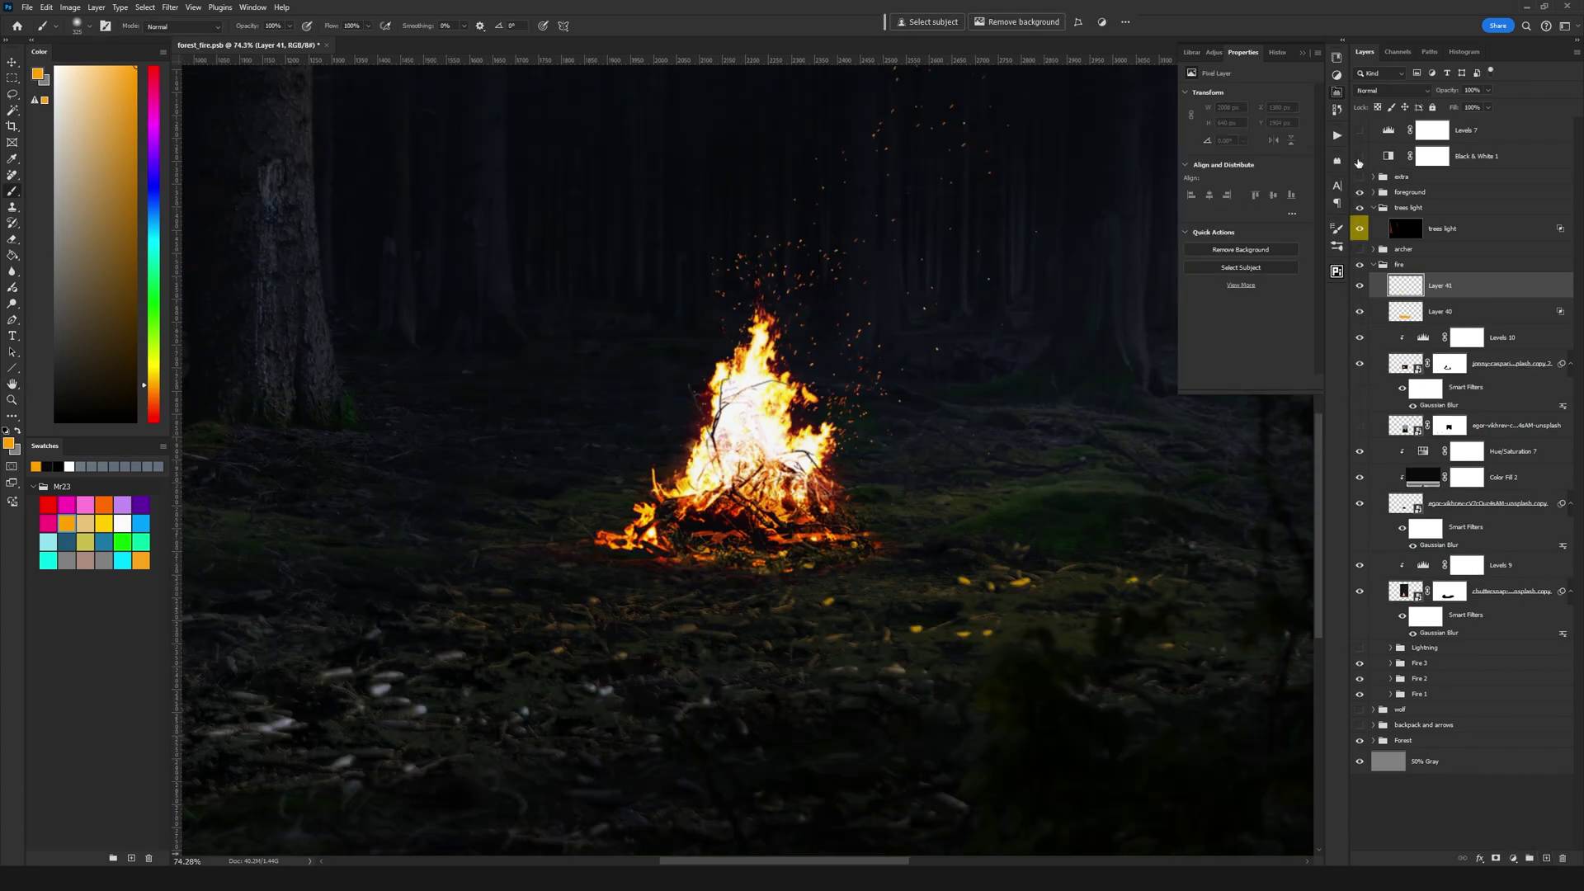
{"action": "left_click", "coordinate": [1392, 91]}
{"action": "left_click", "coordinate": [1394, 274]}
{"action": "key", "text": "shift+1"}
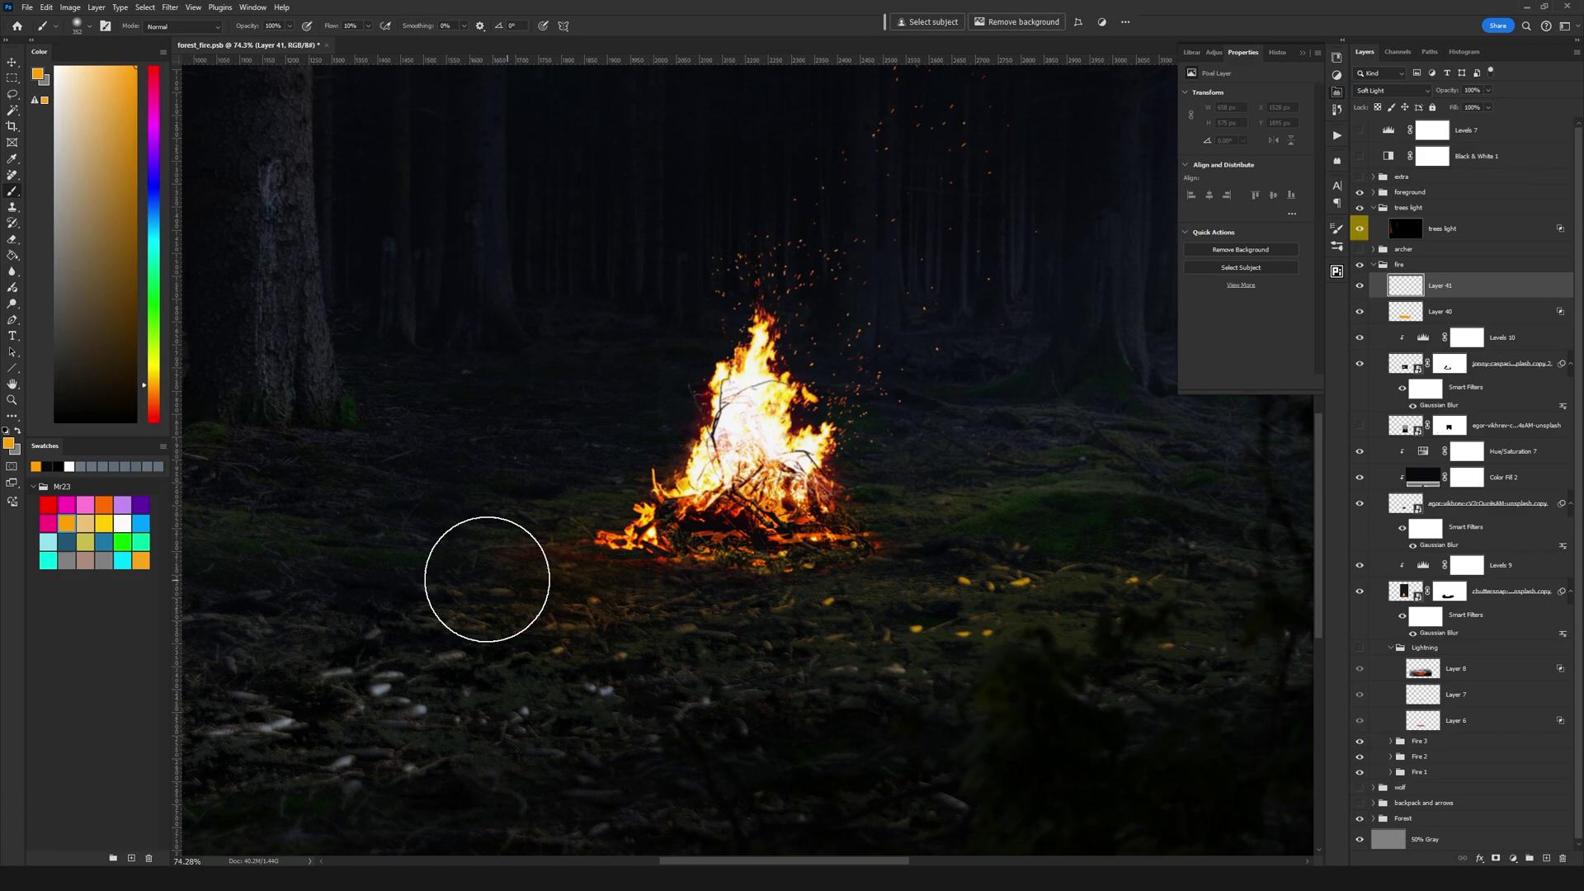
{"action": "mouse_move", "coordinate": [486, 580]}
{"action": "left_mouse_down"}
{"action": "mouse_move", "coordinate": [874, 580]}
{"action": "mouse_move", "coordinate": [1181, 605]}
{"action": "left_mouse_up"}
{"action": "left_click_drag", "start_coordinate": [548, 596], "coordinate": [443, 573]}
{"action": "scroll", "coordinate": [1035, 522], "scroll_direction": "up", "scroll_amount": 6}
{"action": "scroll", "coordinate": [627, 520], "scroll_direction": "left", "scroll_amount": 8}
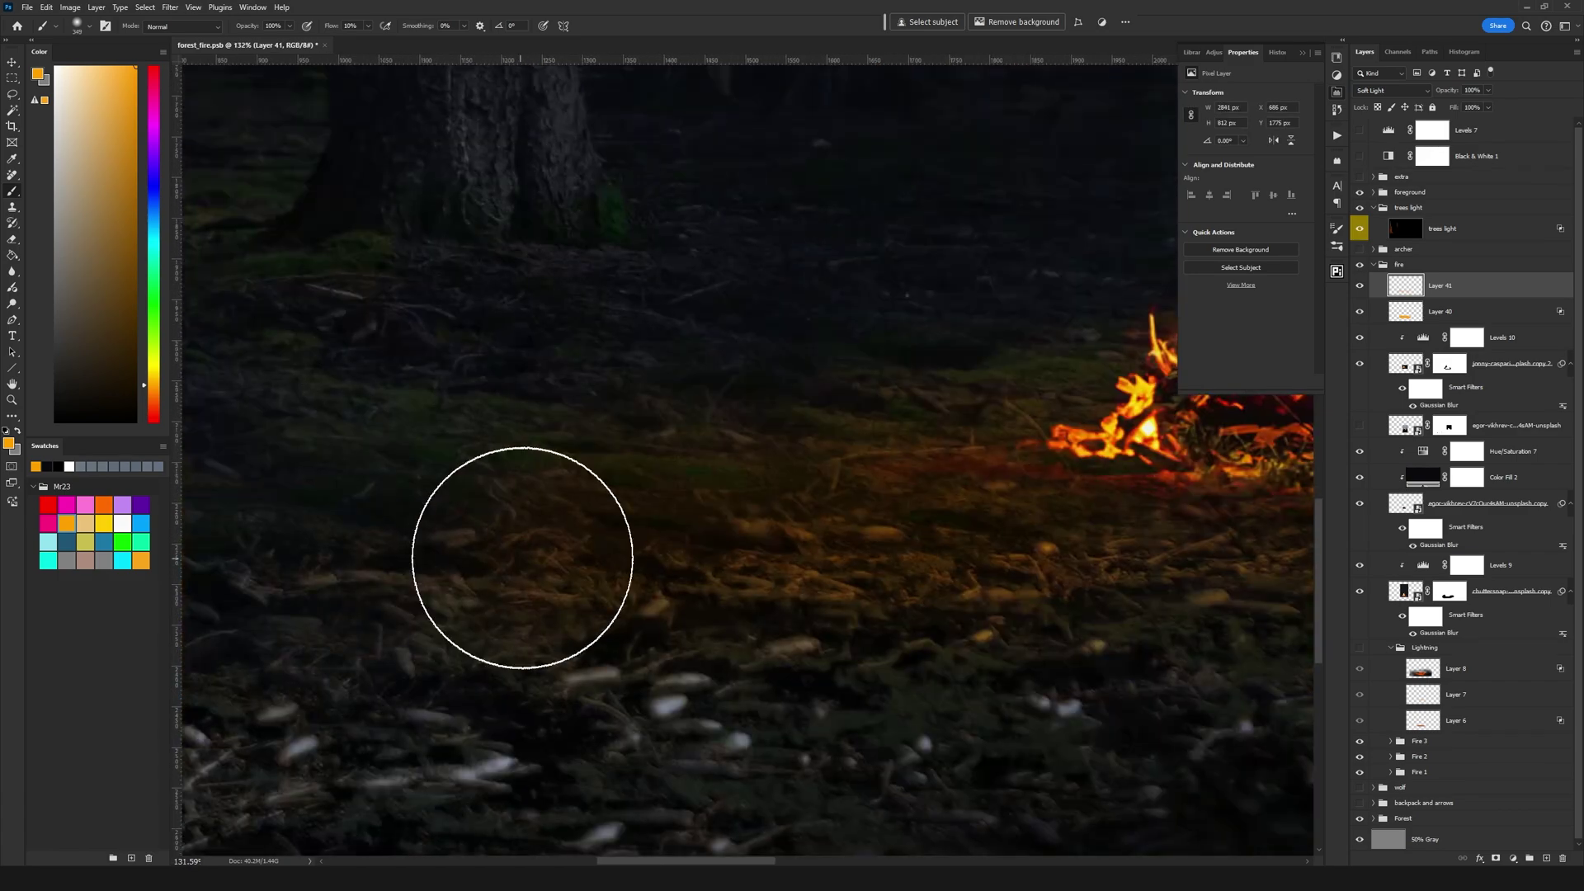
Erase the excess orange on the Soft Light layer around the outer ground areas with a large soft eraser.
{"action": "scroll", "coordinate": [522, 558], "scroll_direction": "down", "scroll_amount": 3}
{"action": "key", "text": "e"}
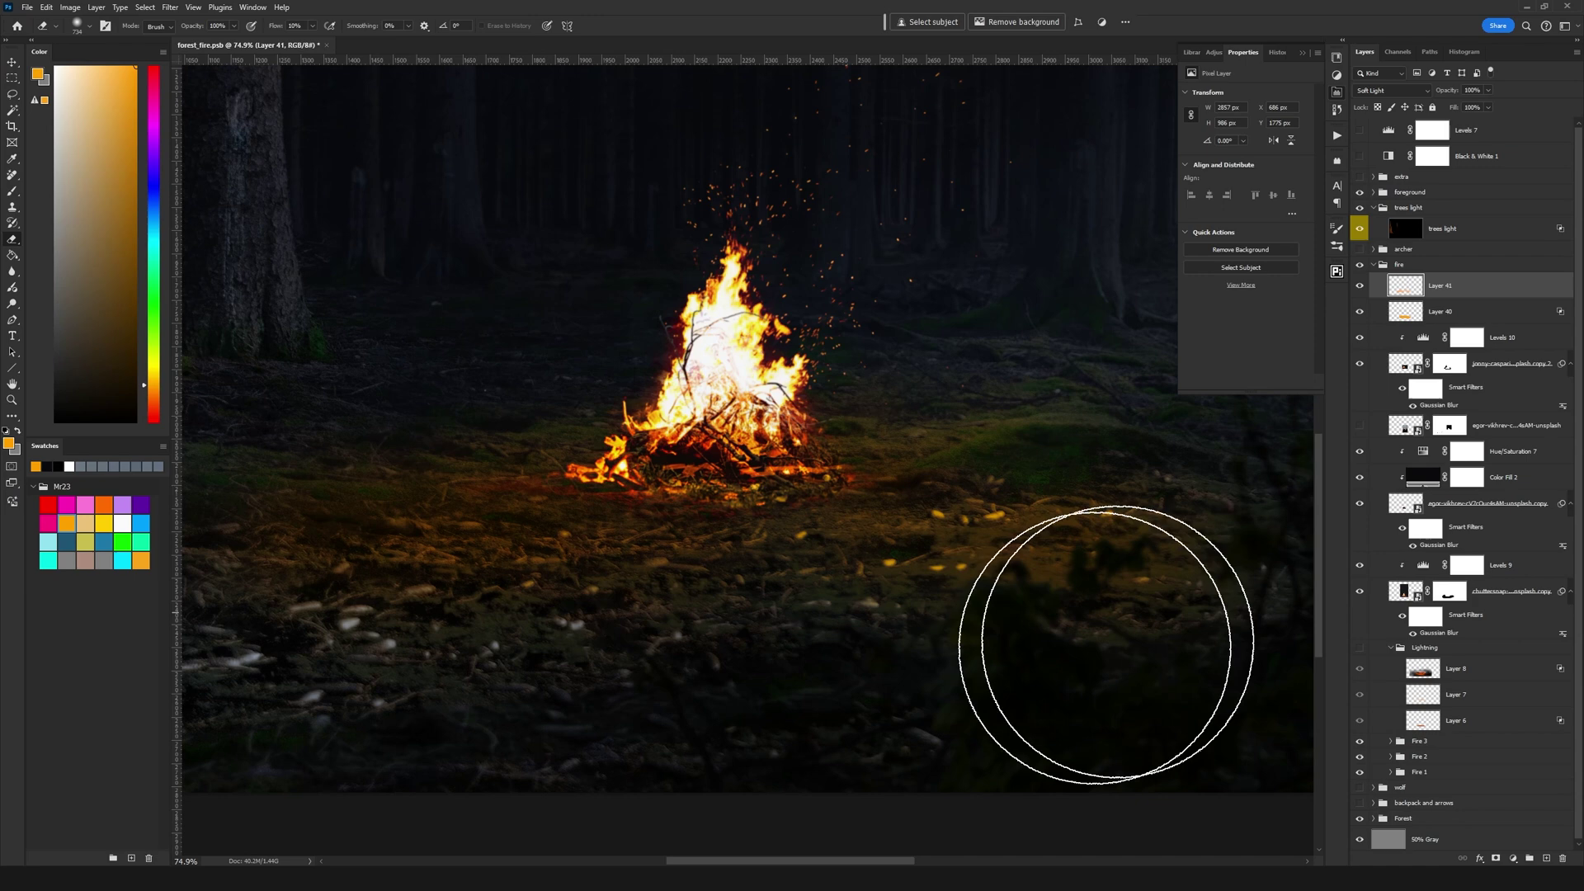
{"action": "left_click_drag", "start_coordinate": [368, 584], "coordinate": [500, 600]}
{"action": "mouse_move", "coordinate": [399, 555]}
{"action": "left_mouse_down"}
{"action": "mouse_move", "coordinate": [520, 450]}
{"action": "mouse_move", "coordinate": [574, 434]}
{"action": "mouse_move", "coordinate": [635, 452]}
{"action": "left_mouse_up"}
{"action": "left_click_drag", "start_coordinate": [1012, 438], "coordinate": [799, 486]}
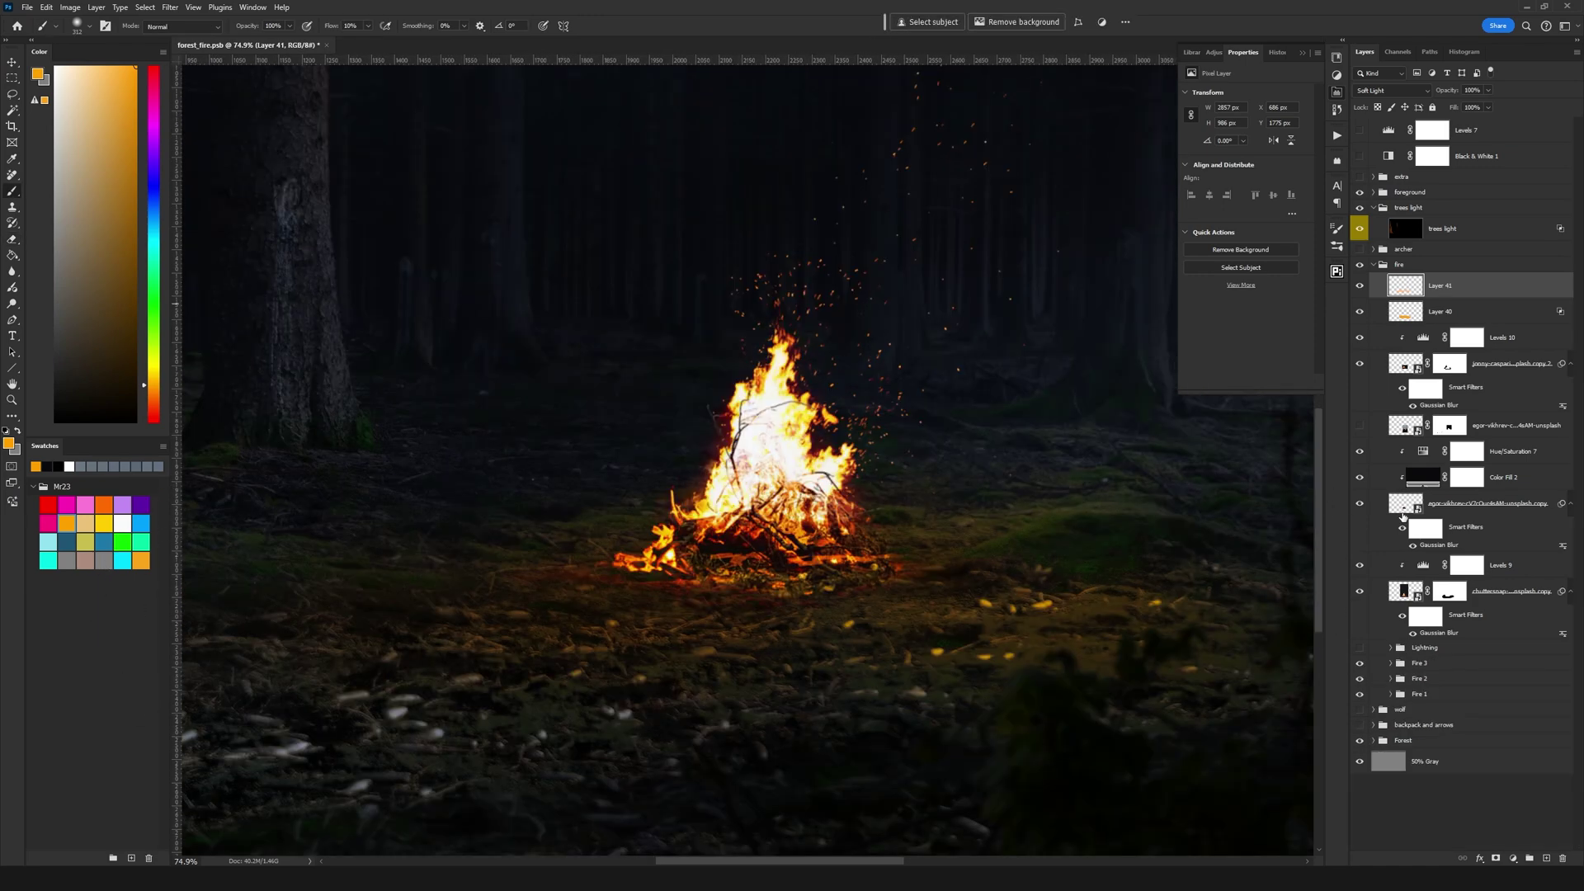
Create a new layer in Screen mode and paint a yellow-orange glow with deeper orange over the ground around the fire's base.
{"action": "left_click", "coordinate": [1548, 859]}
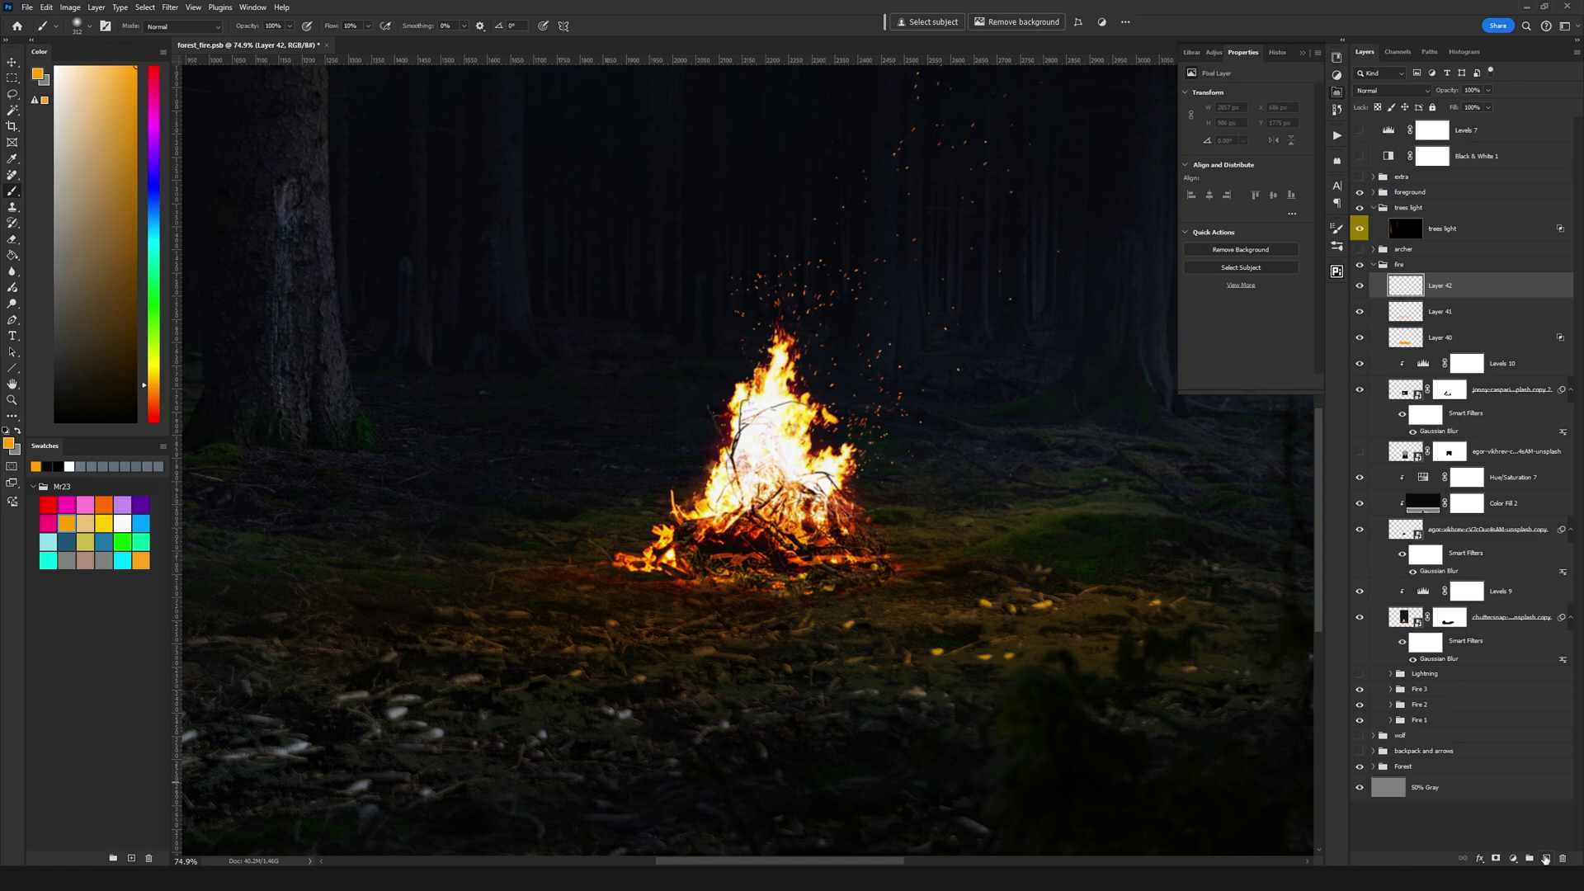
{"action": "left_click", "coordinate": [1400, 92]}
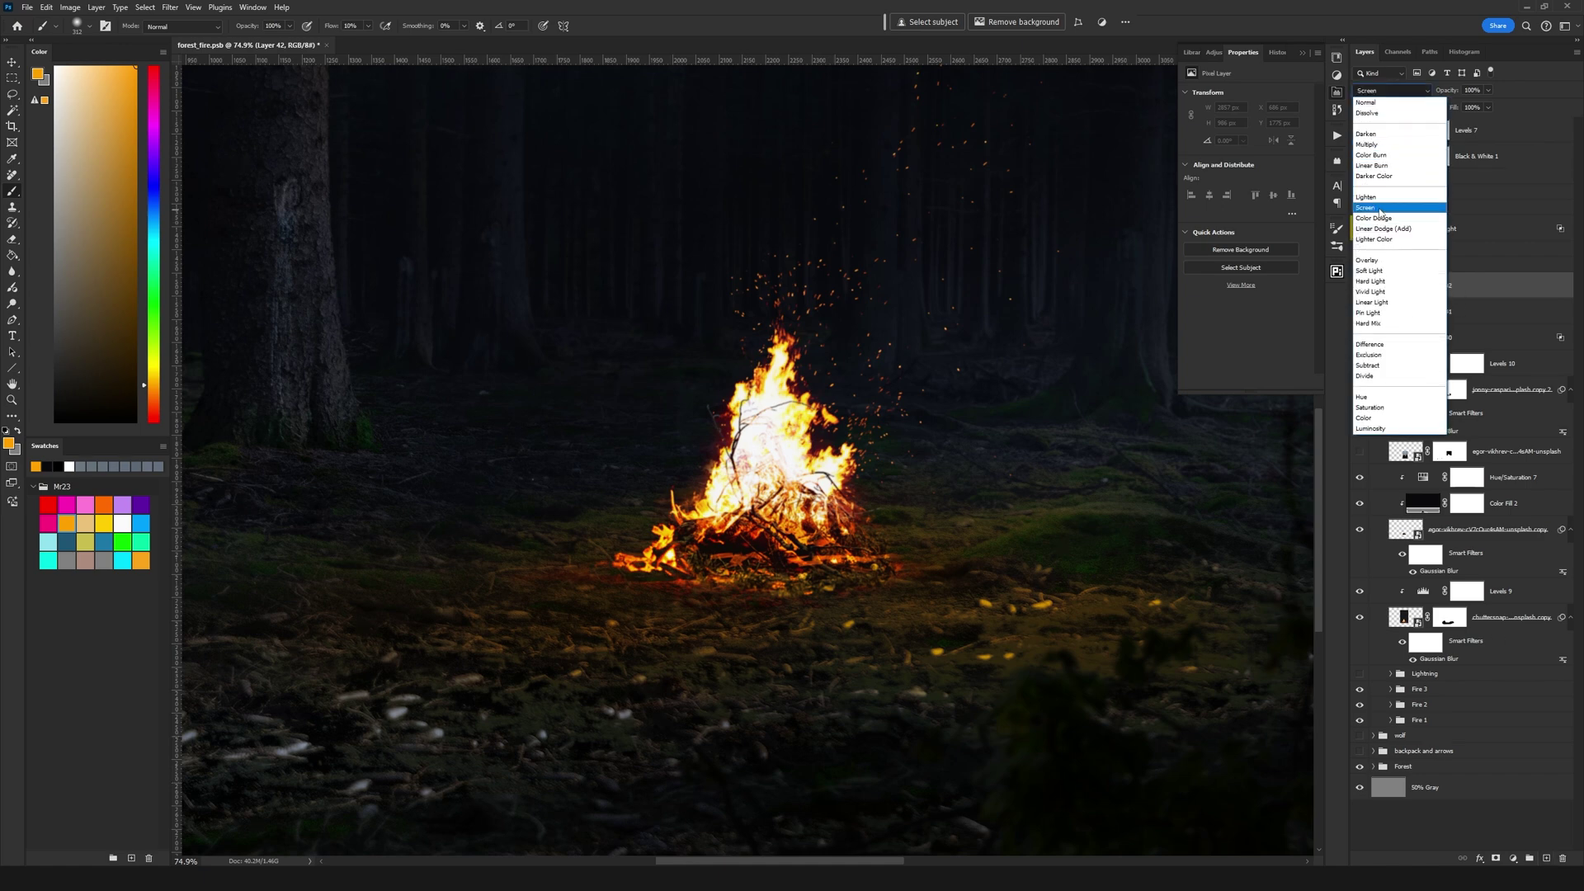
{"action": "left_click", "coordinate": [1387, 212]}
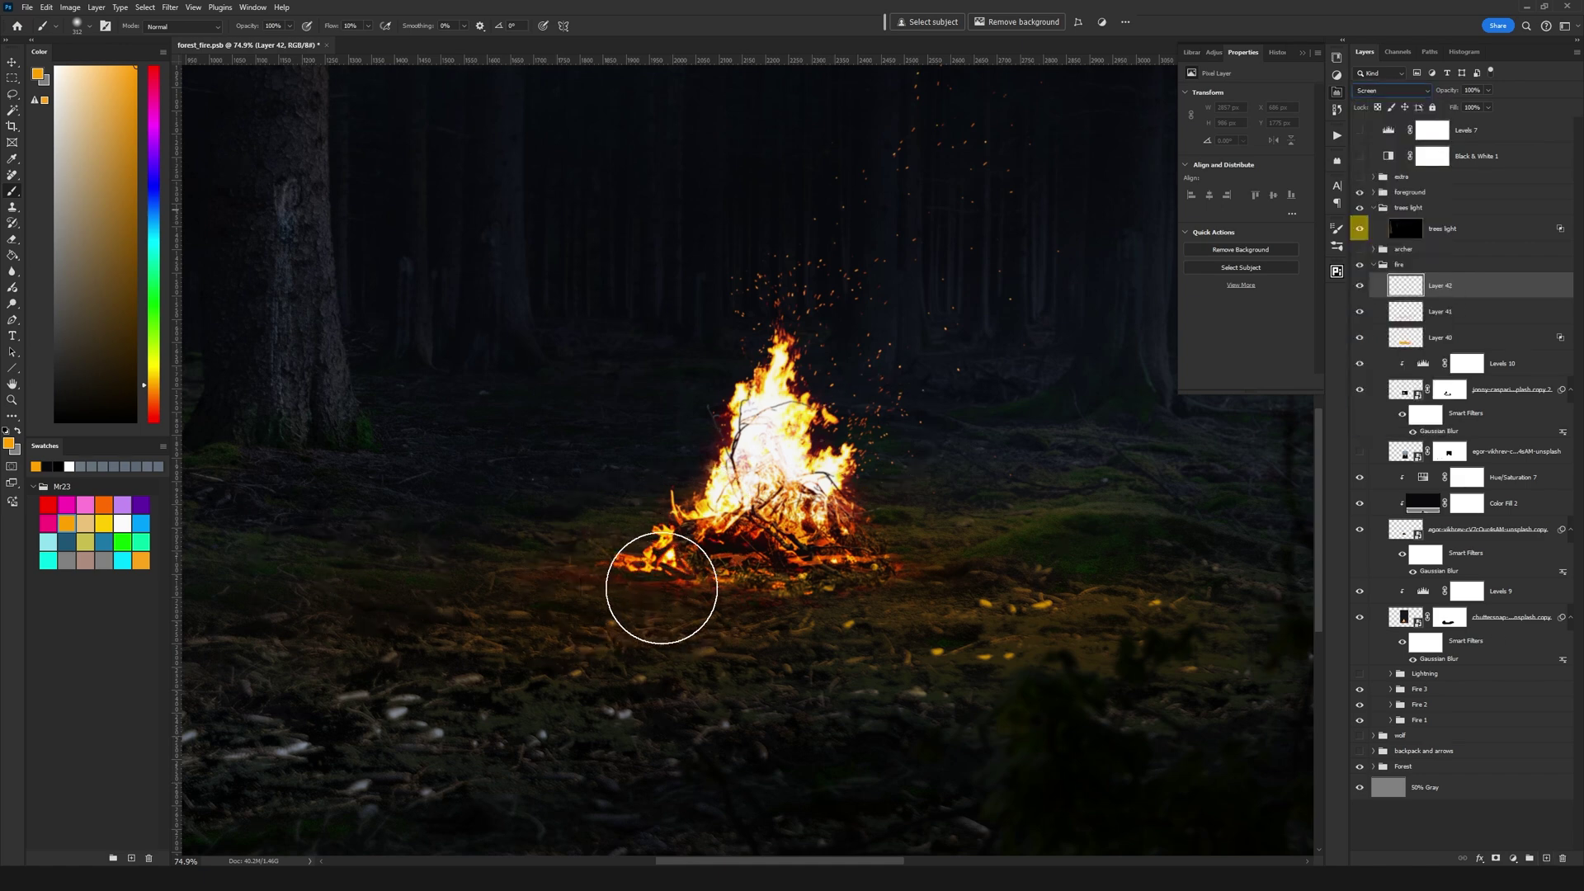
{"action": "mouse_move", "coordinate": [661, 587]}
{"action": "left_mouse_down"}
{"action": "mouse_move", "coordinate": [509, 596]}
{"action": "mouse_move", "coordinate": [708, 585]}
{"action": "mouse_move", "coordinate": [690, 592]}
{"action": "mouse_move", "coordinate": [1118, 622]}
{"action": "mouse_move", "coordinate": [895, 599]}
{"action": "mouse_move", "coordinate": [596, 623]}
{"action": "mouse_move", "coordinate": [415, 604]}
{"action": "left_mouse_up"}
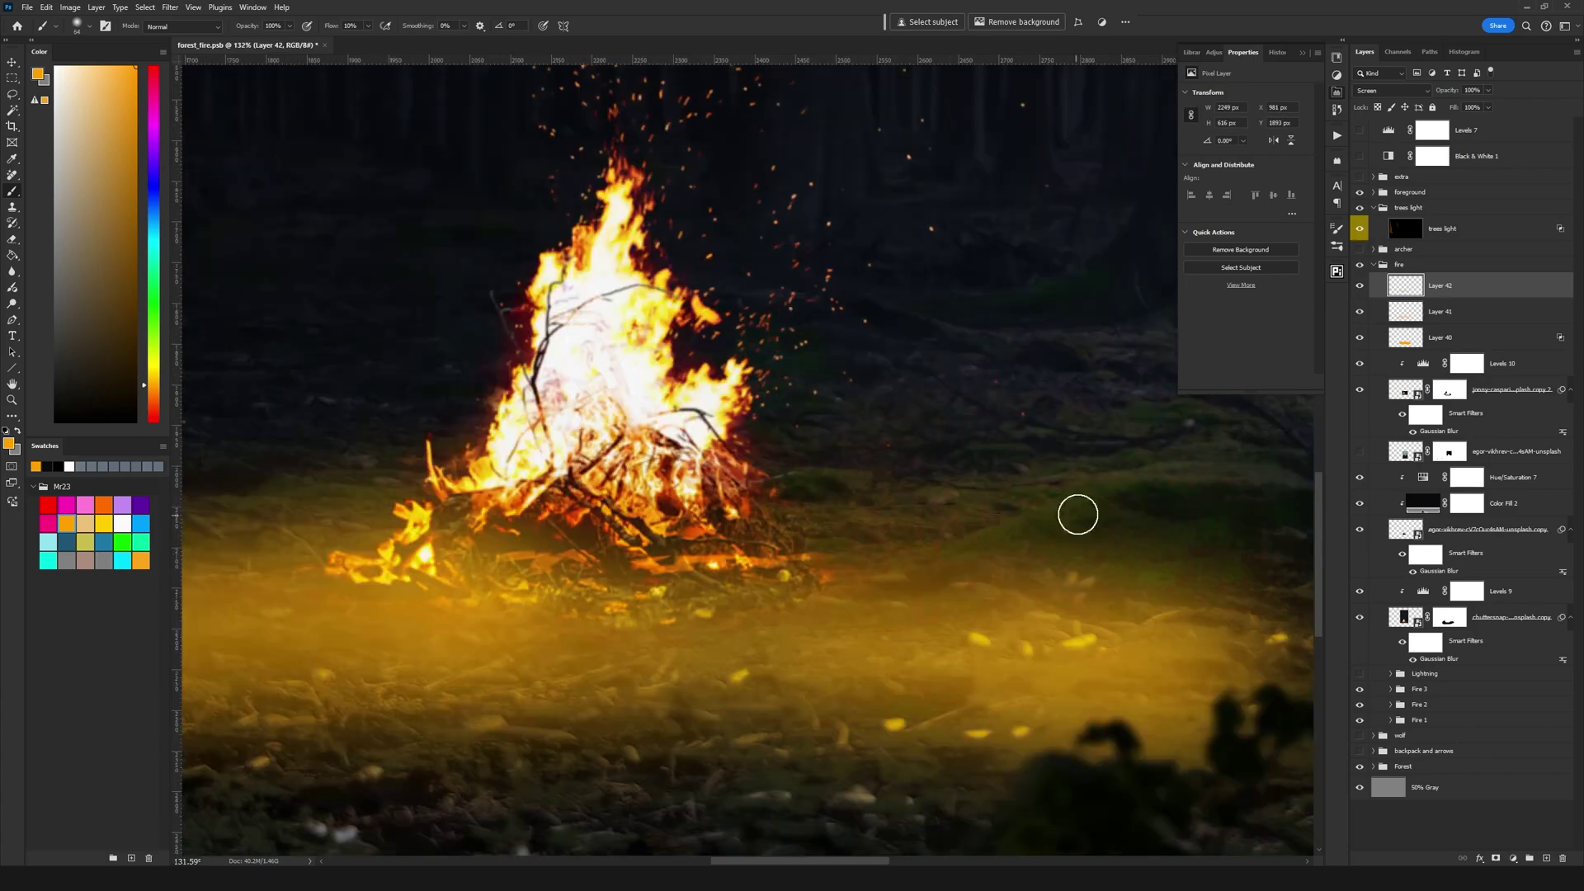
{"action": "left_click_drag", "start_coordinate": [1123, 472], "coordinate": [865, 573]}
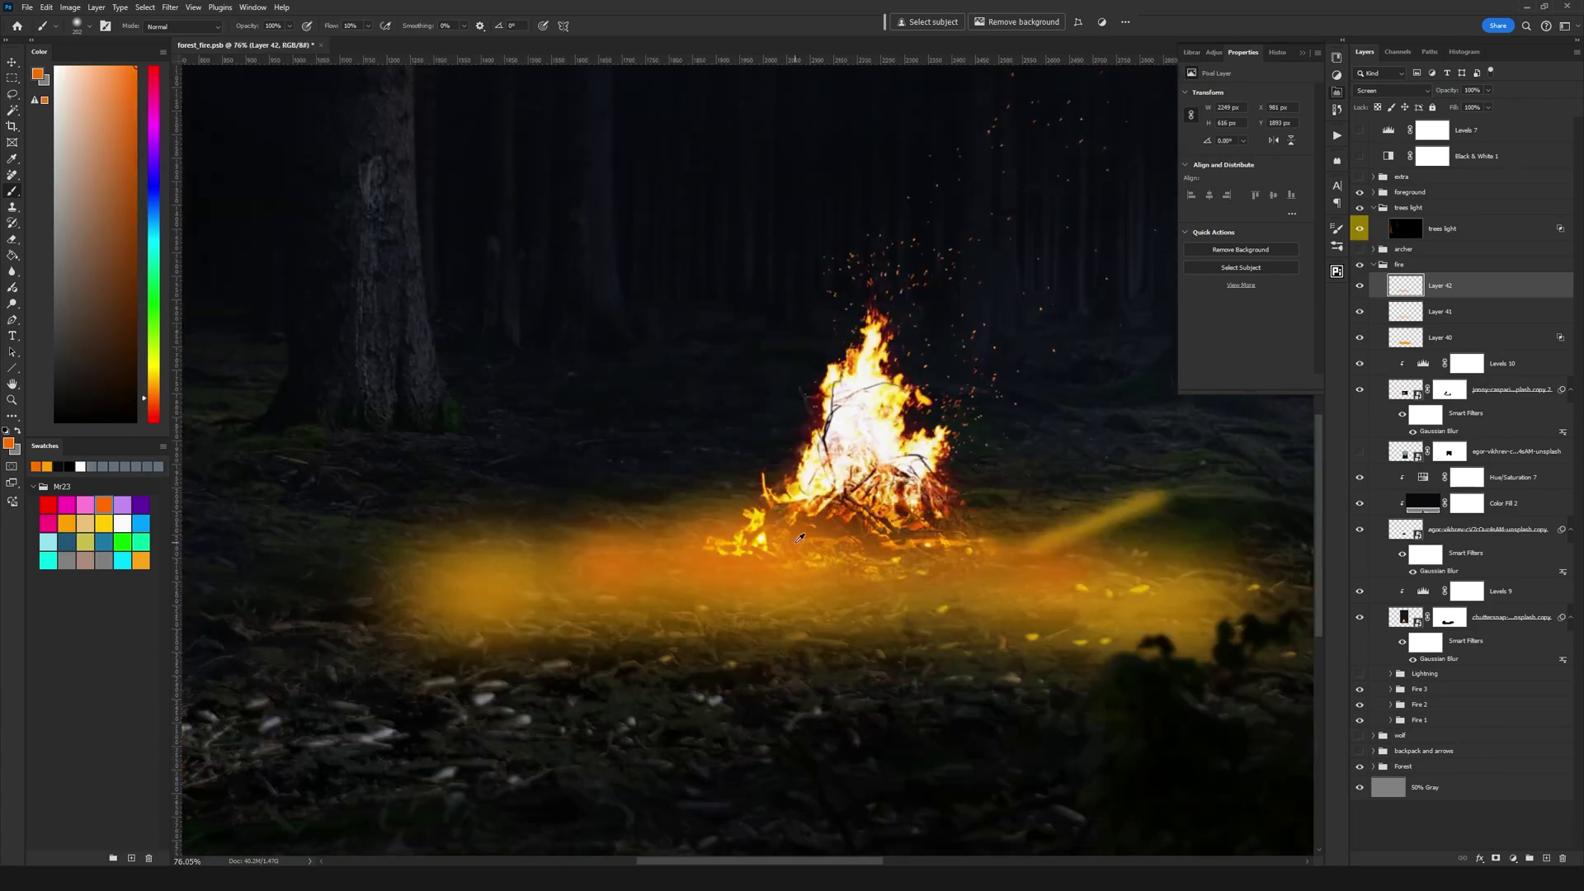
{"action": "left_click_drag", "start_coordinate": [953, 538], "coordinate": [842, 546]}
{"action": "key", "text": "v"}
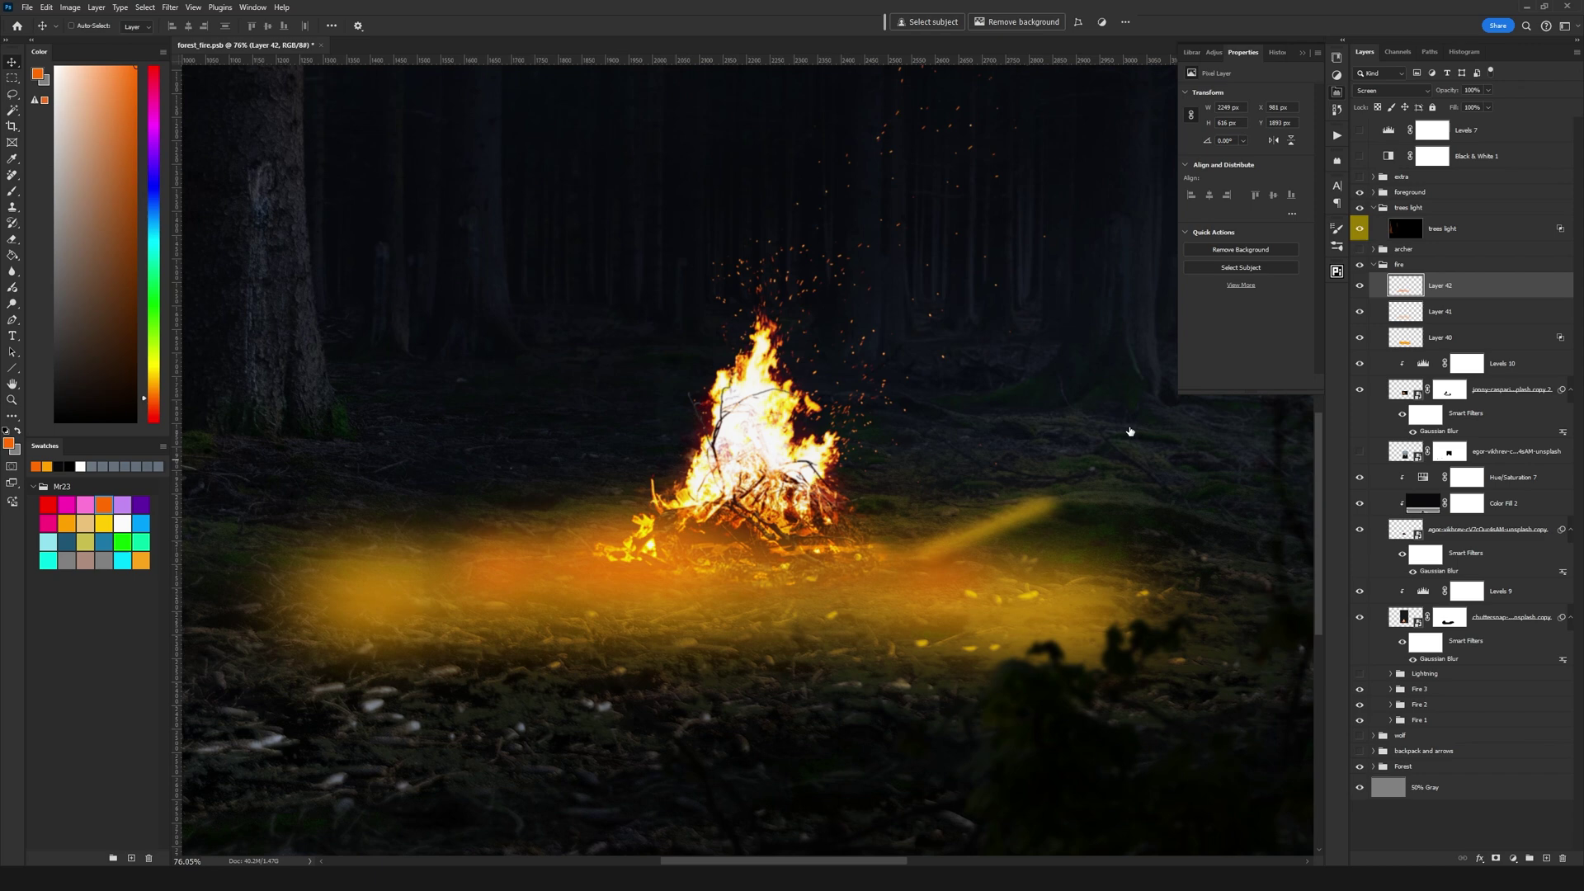
Split the underlying layer's dark Blend If slider for the Screen layer, moving its bright half to about 100.
{"action": "key", "text": "ctrl+alt+b"}
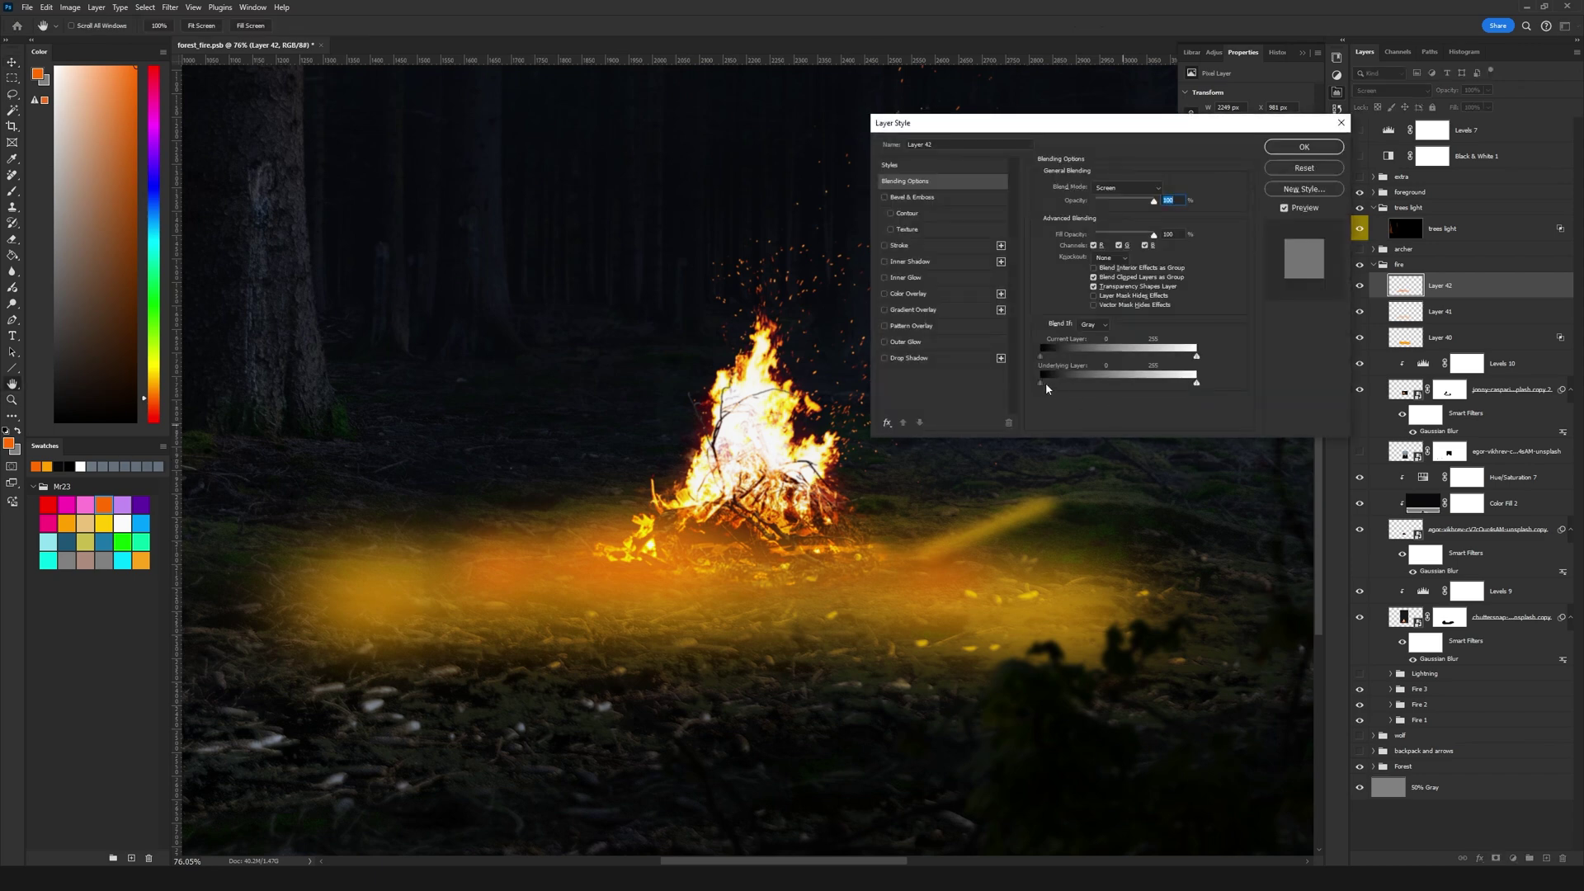
{"action": "left_click_drag", "start_coordinate": [1046, 385], "coordinate": [1101, 384]}
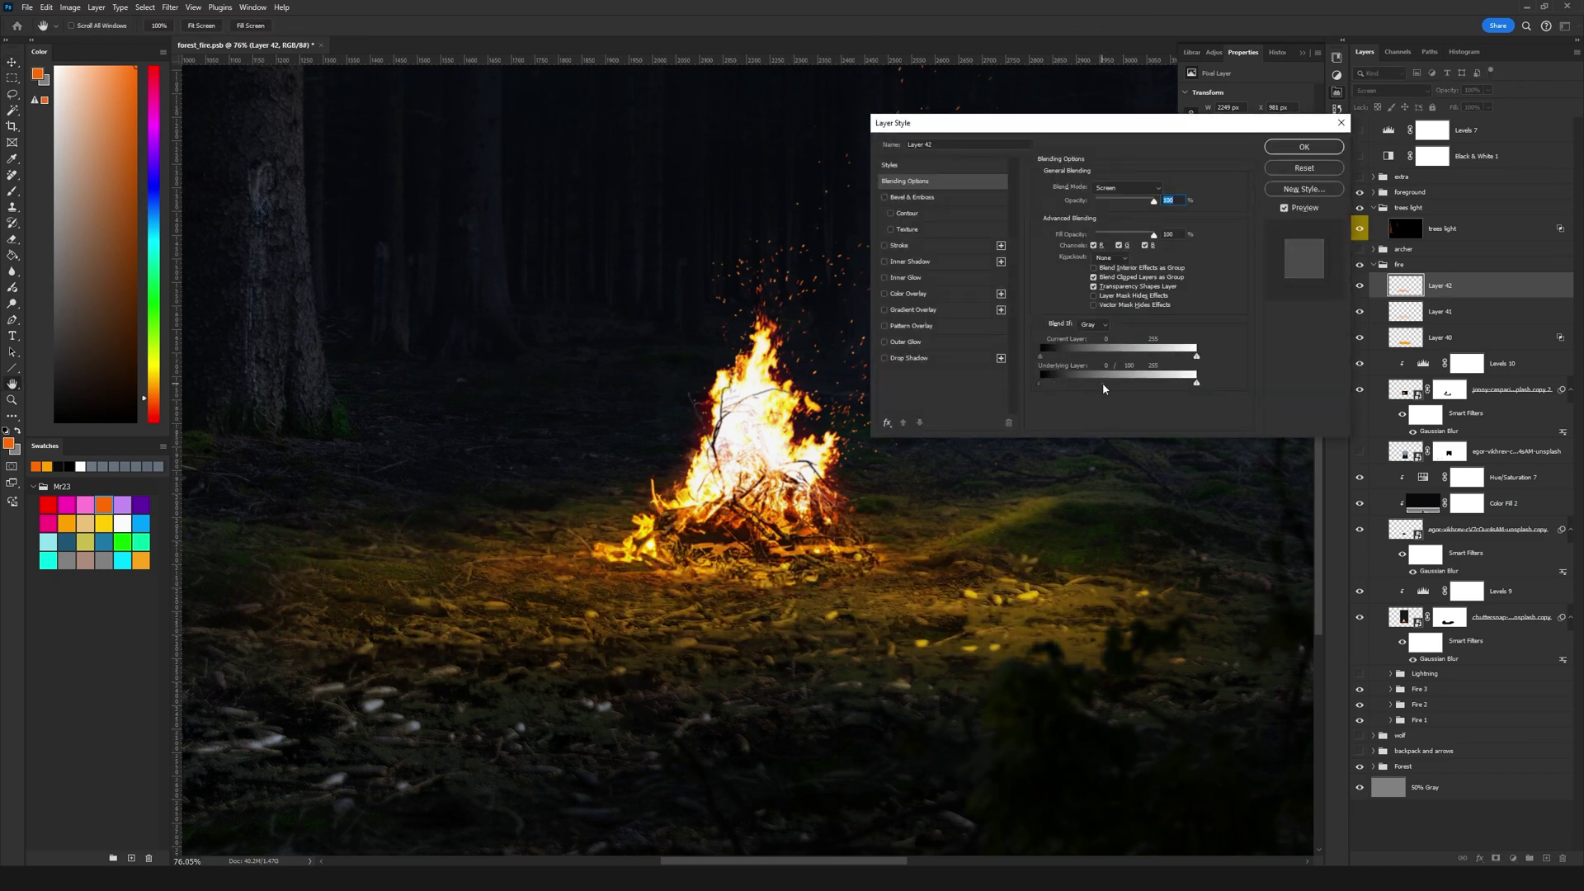
{"action": "left_click", "coordinate": [1305, 147]}
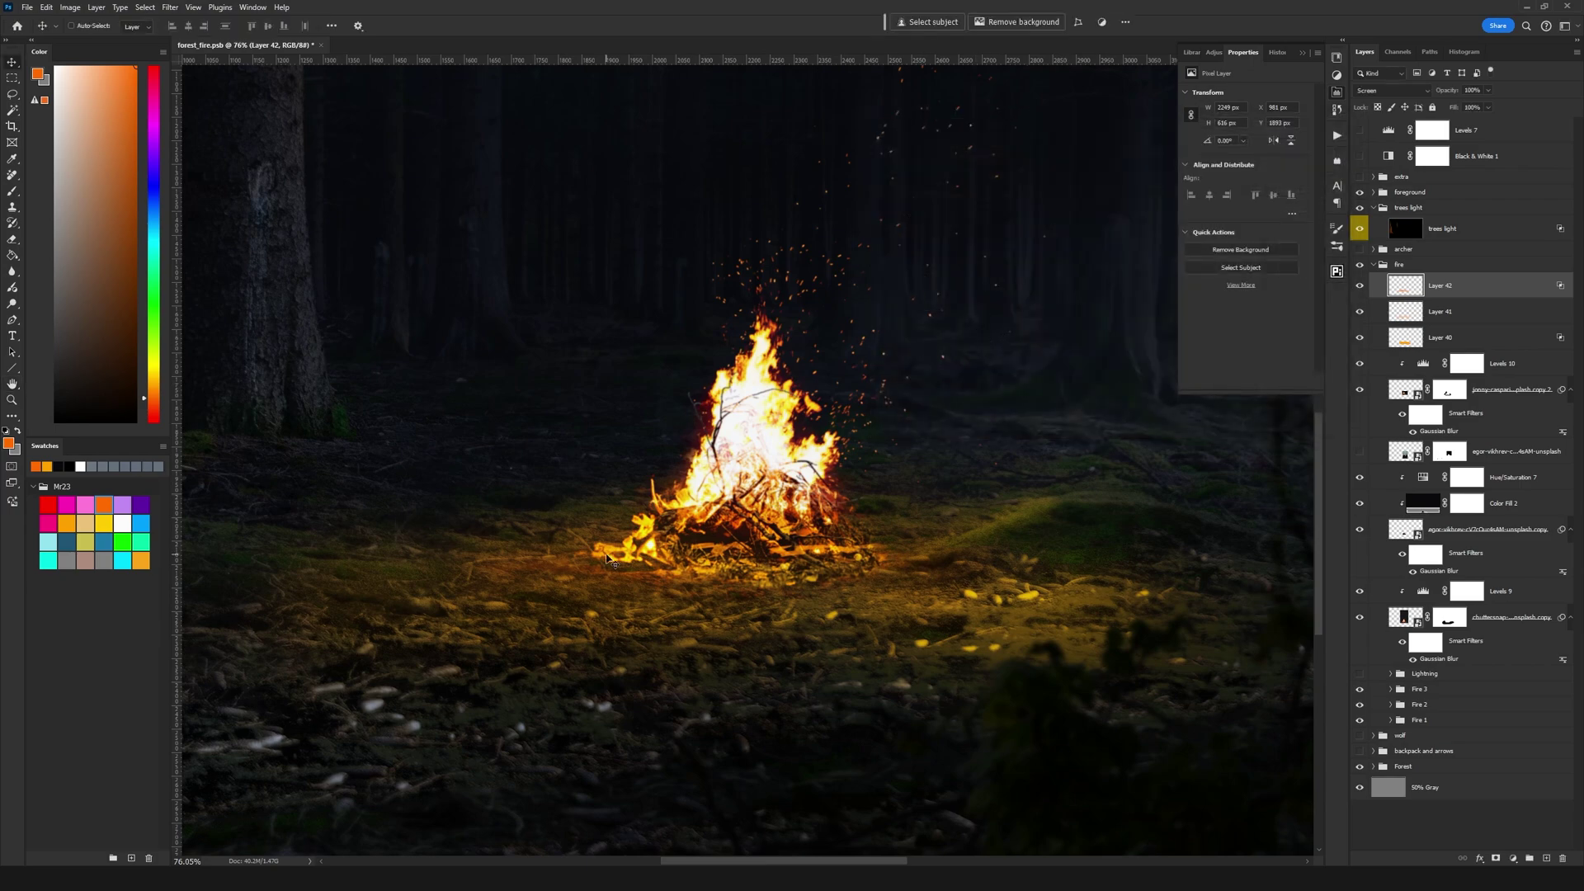
Touch up the Screen layer's glow with the brush around the fire's base and erase the excess beside it.
{"action": "key", "text": "b"}
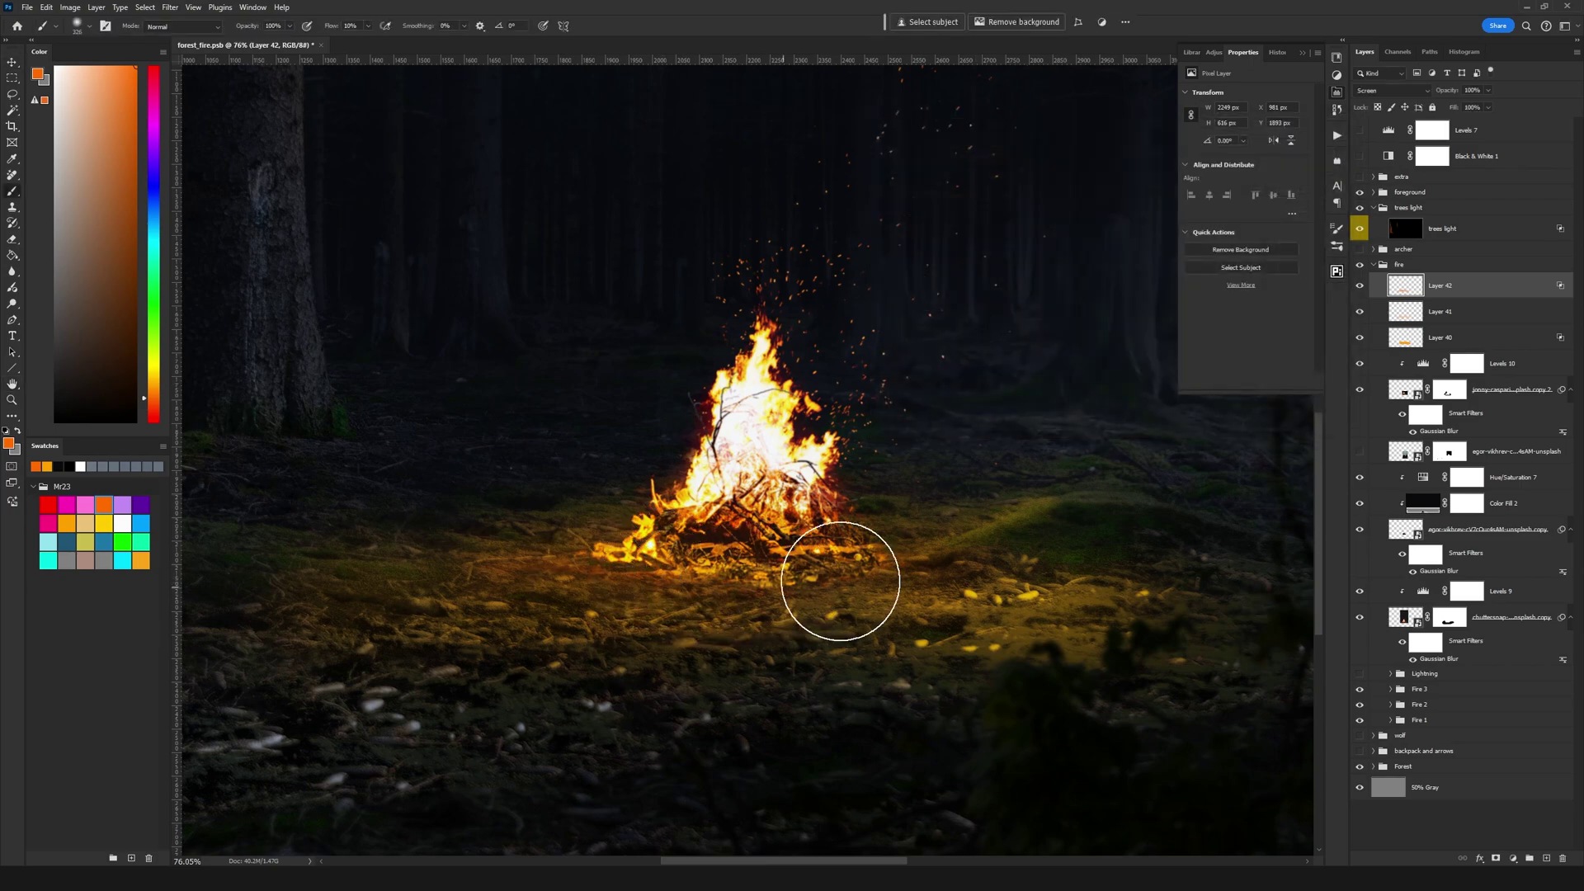
{"action": "key", "text": "e"}
{"action": "scroll", "coordinate": [1005, 486], "scroll_direction": "up", "scroll_amount": 3}
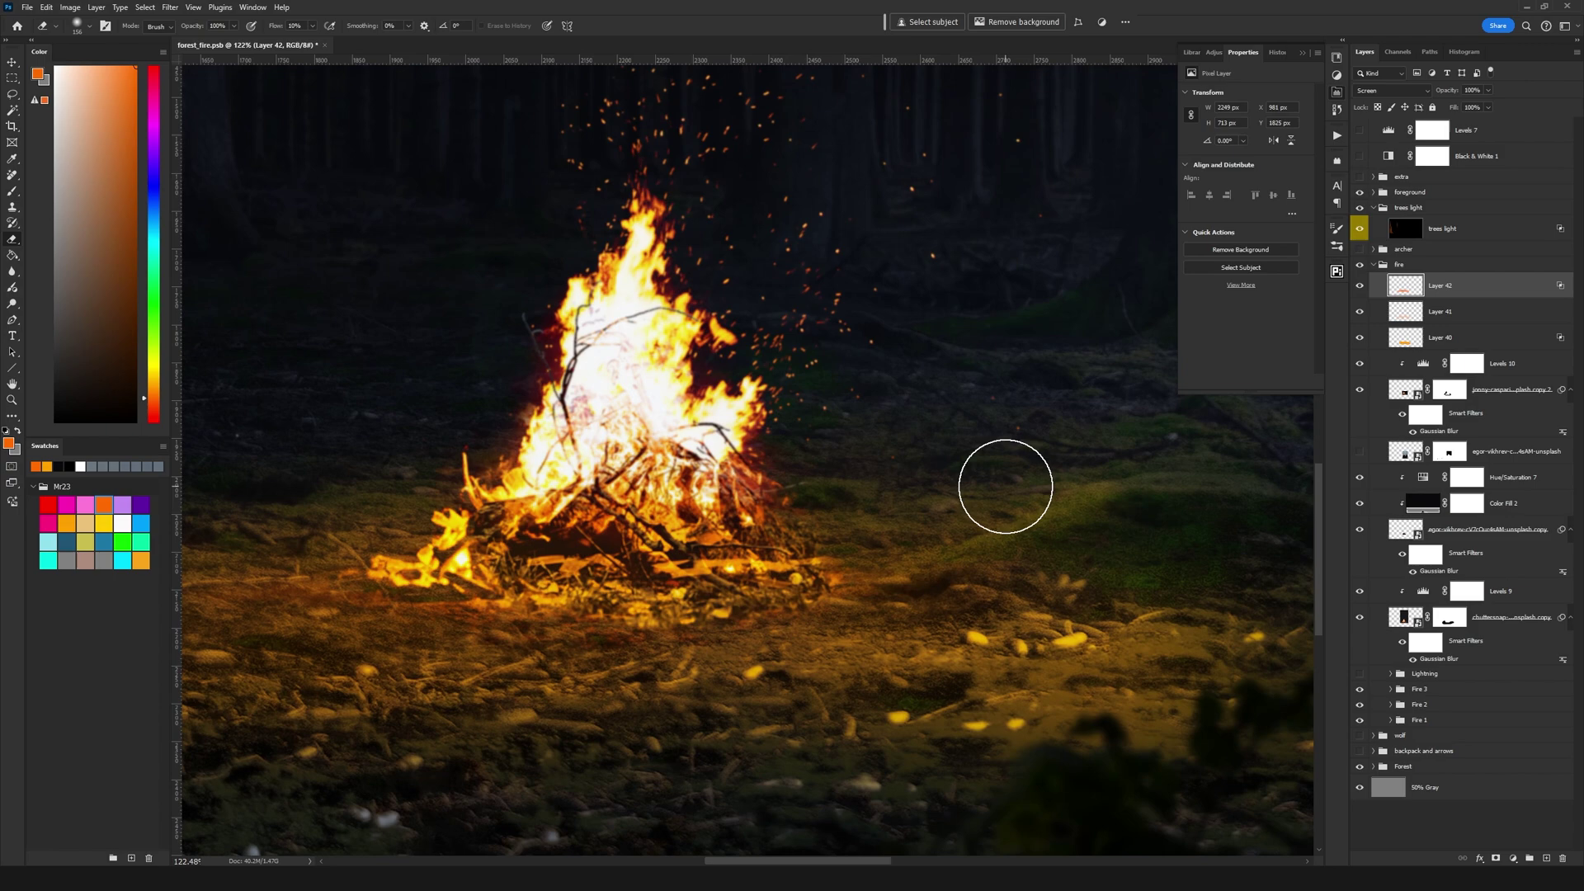
{"action": "scroll", "coordinate": [1005, 486], "scroll_direction": "down", "scroll_amount": 5}
Collapse the fire group and show the archer, wolf, and backpack and arrows groups to check the whole scene.
{"action": "key", "text": "v"}
{"action": "left_click", "coordinate": [1373, 264]}
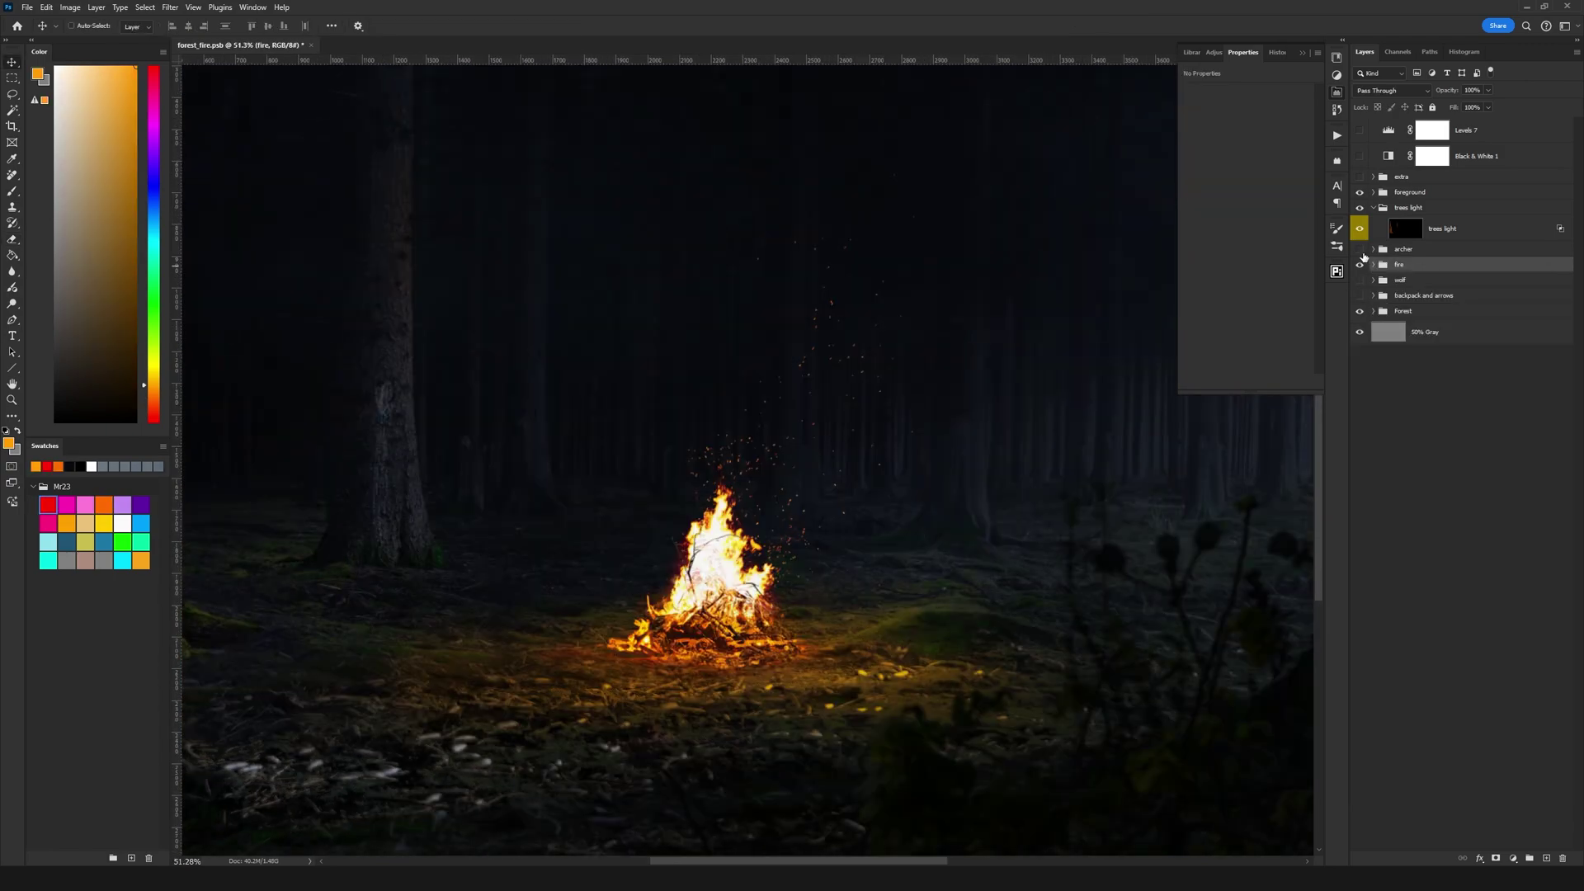
{"action": "left_click", "coordinate": [1360, 249]}
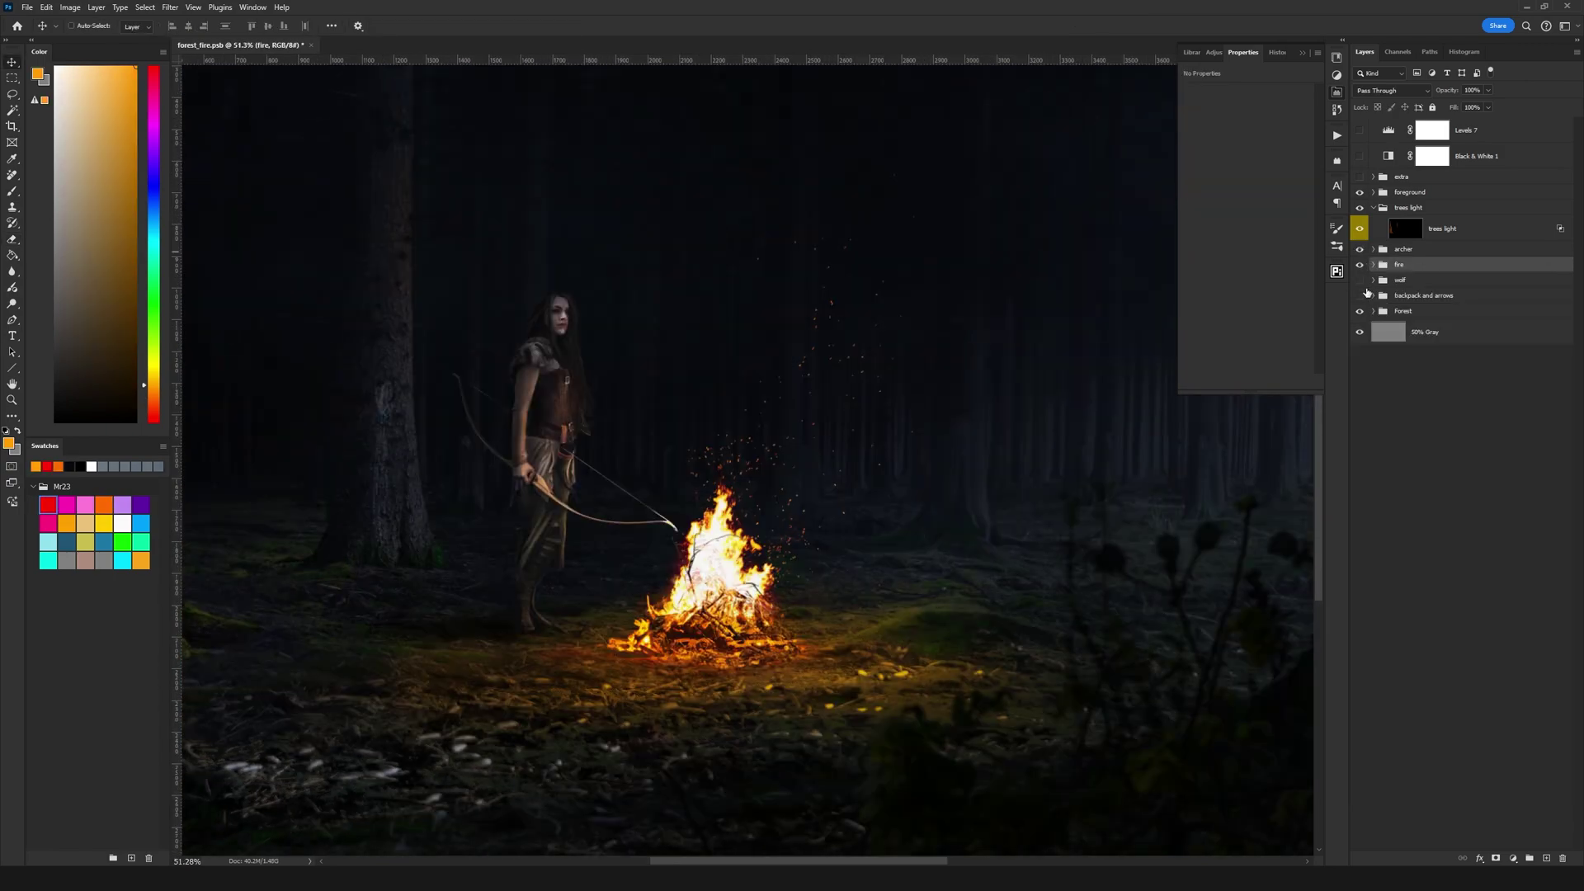
{"action": "left_click", "coordinate": [1360, 281]}
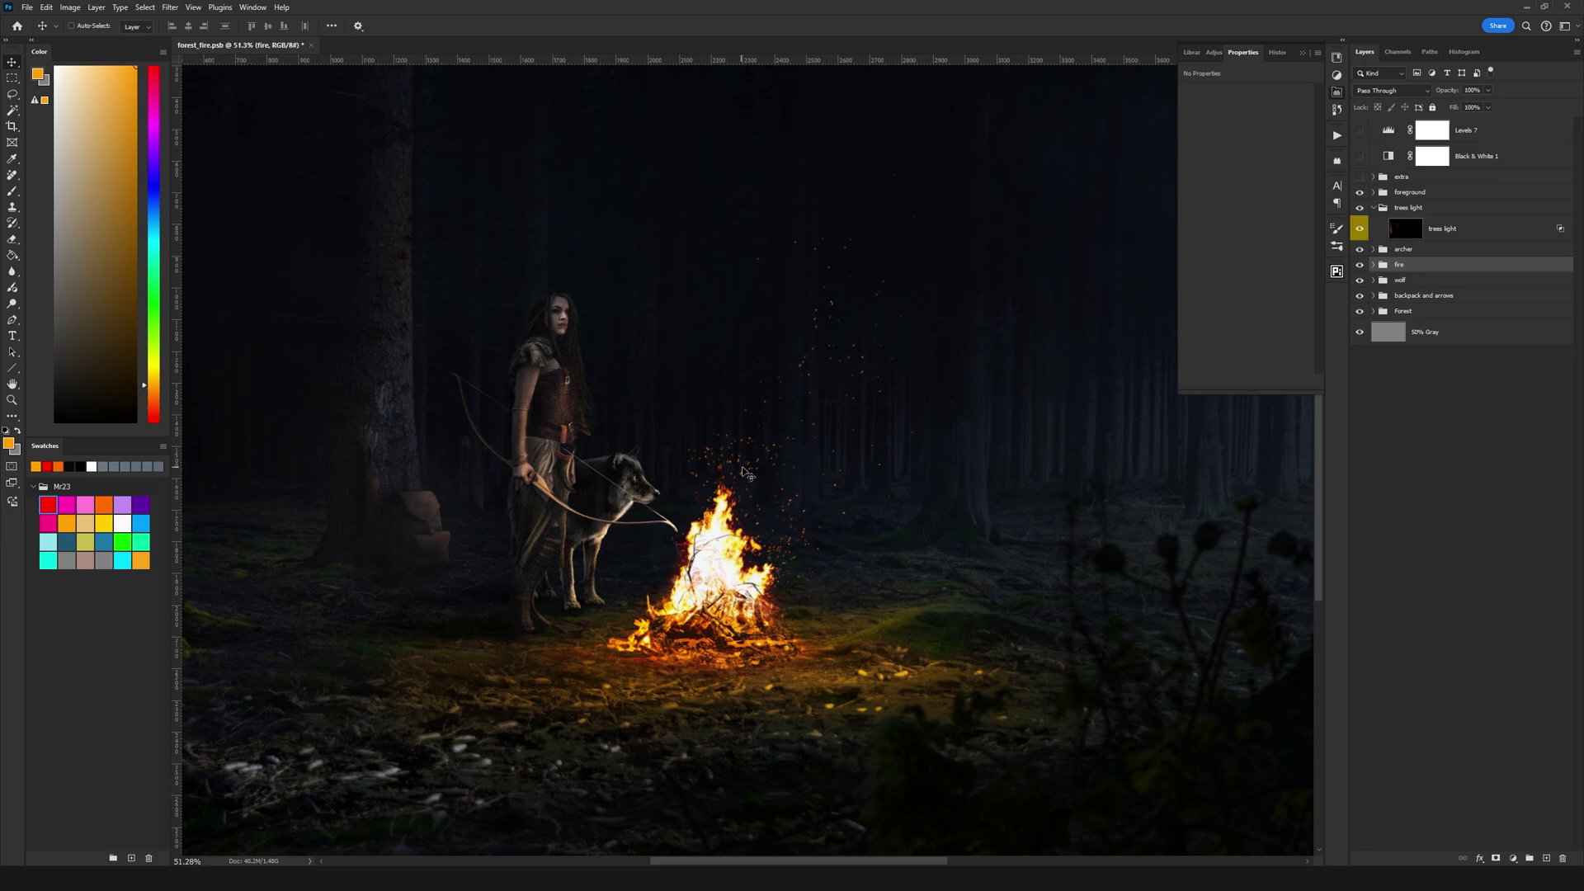
{"action": "scroll", "coordinate": [745, 471], "scroll_direction": "down", "scroll_amount": 2}
{"action": "scroll", "coordinate": [614, 506], "scroll_direction": "up", "scroll_amount": 3}
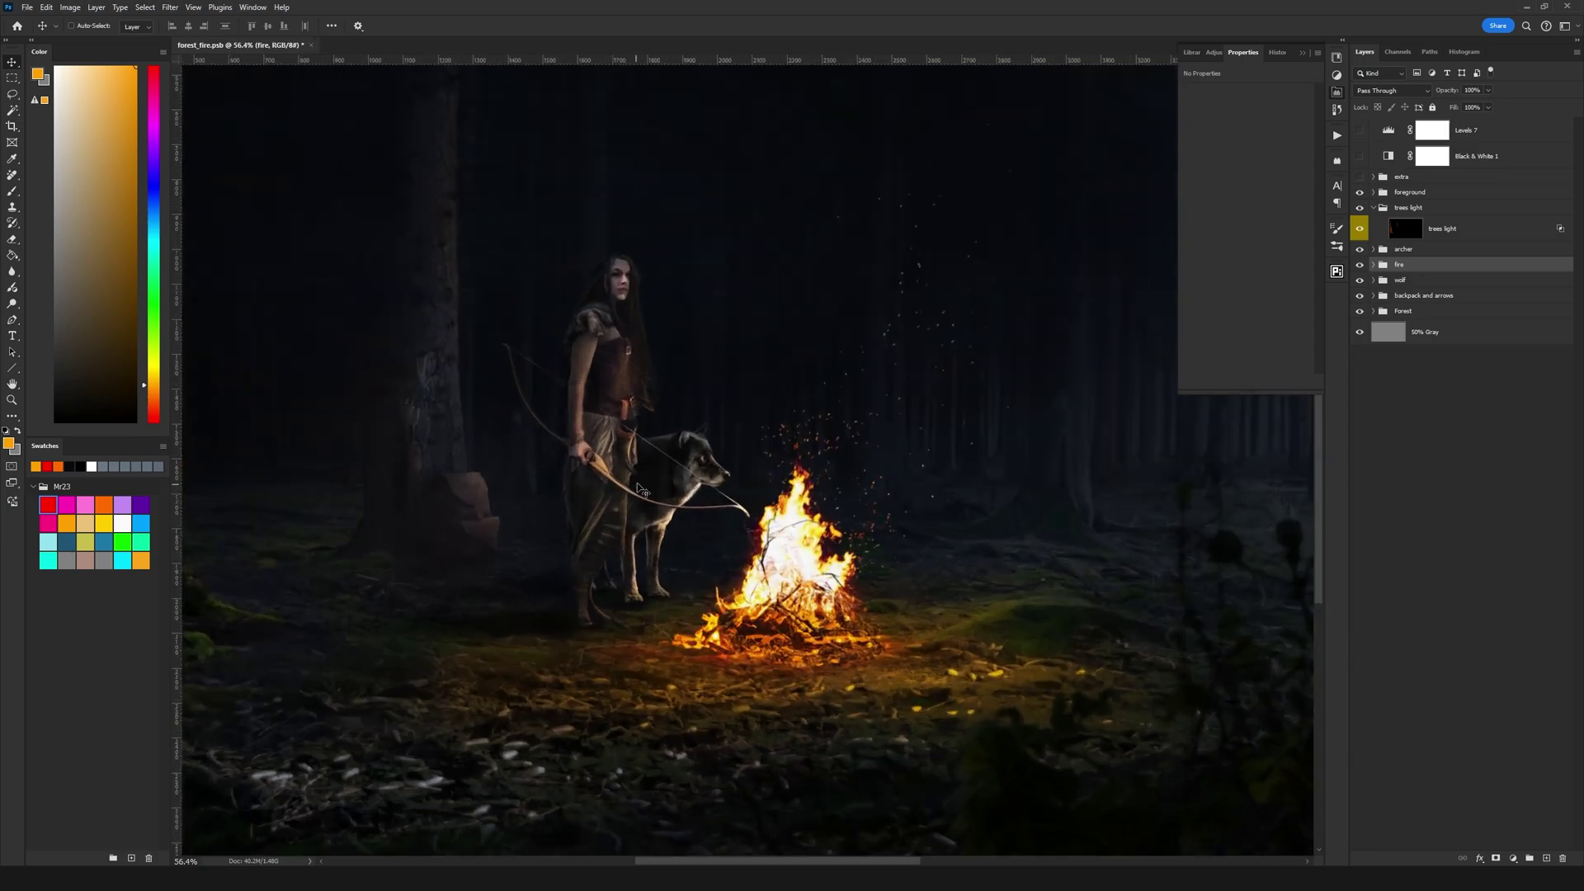